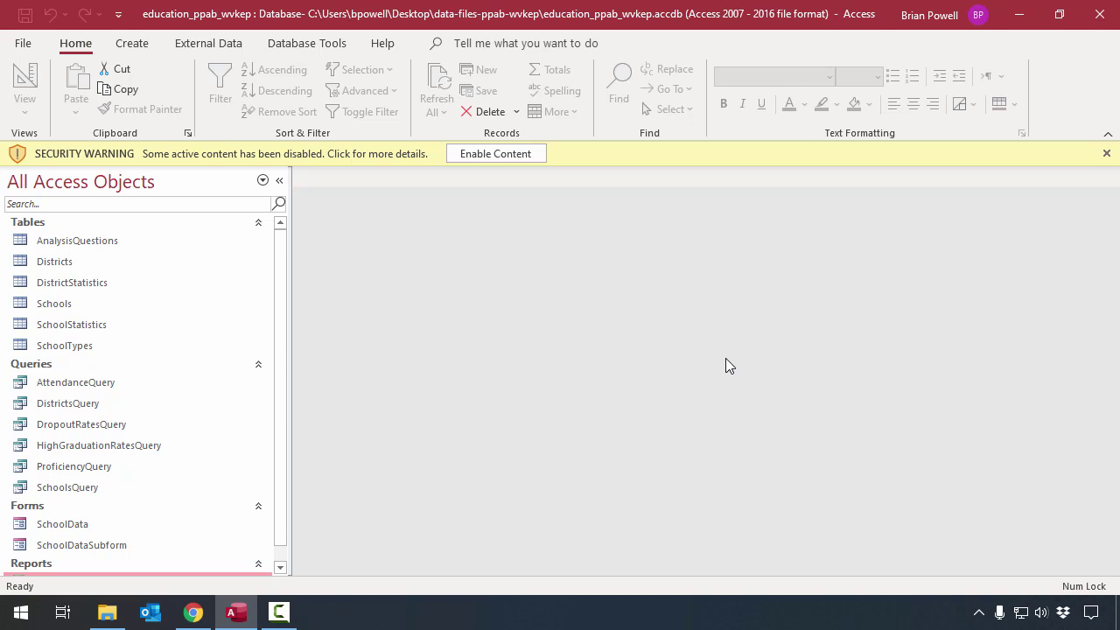
click(302, 44)
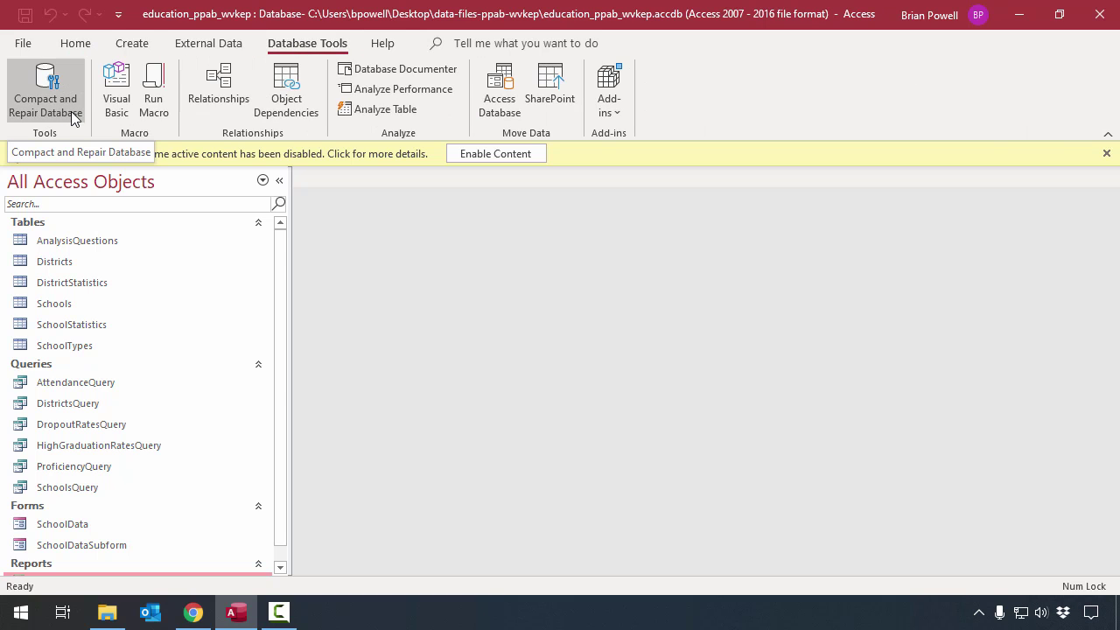
click(35, 40)
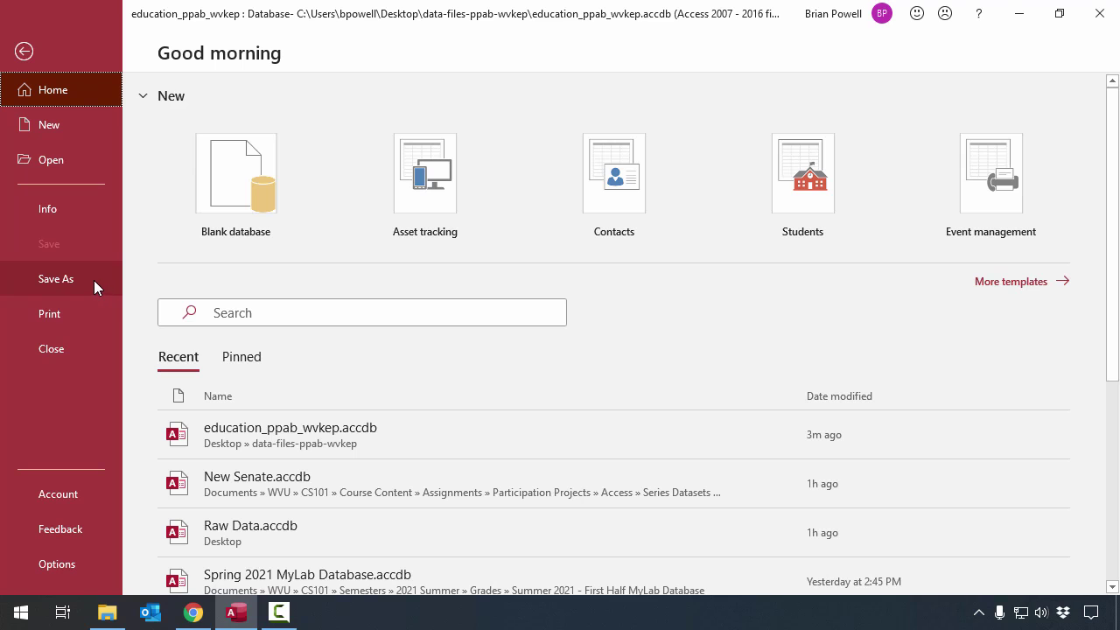
click(24, 51)
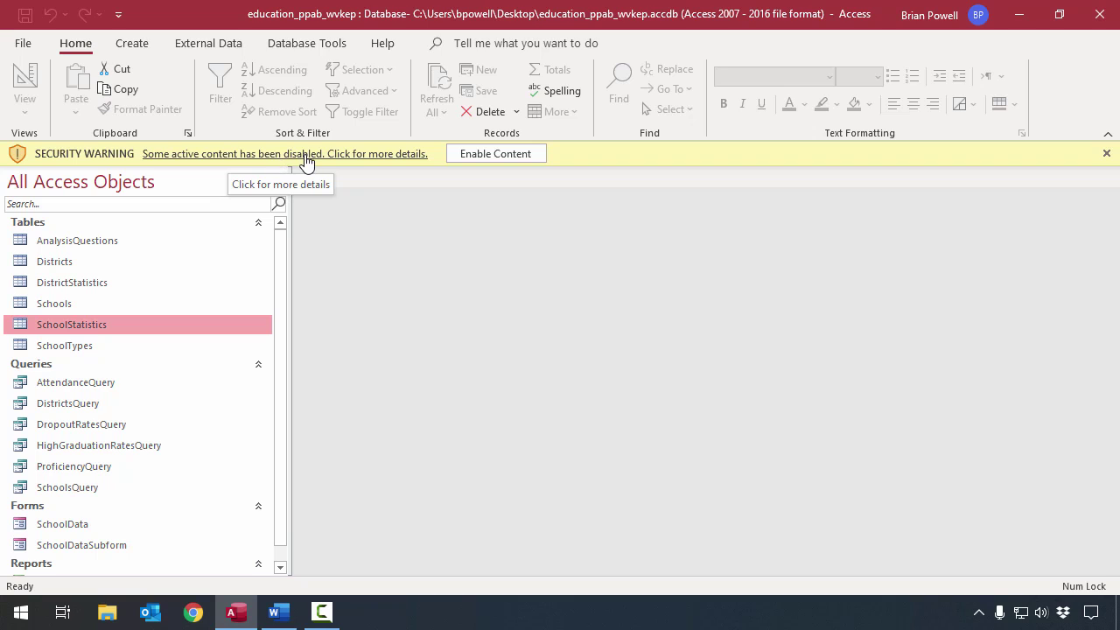
- Enable the database's disabled active content and open the SchoolTypes table
click(504, 154)
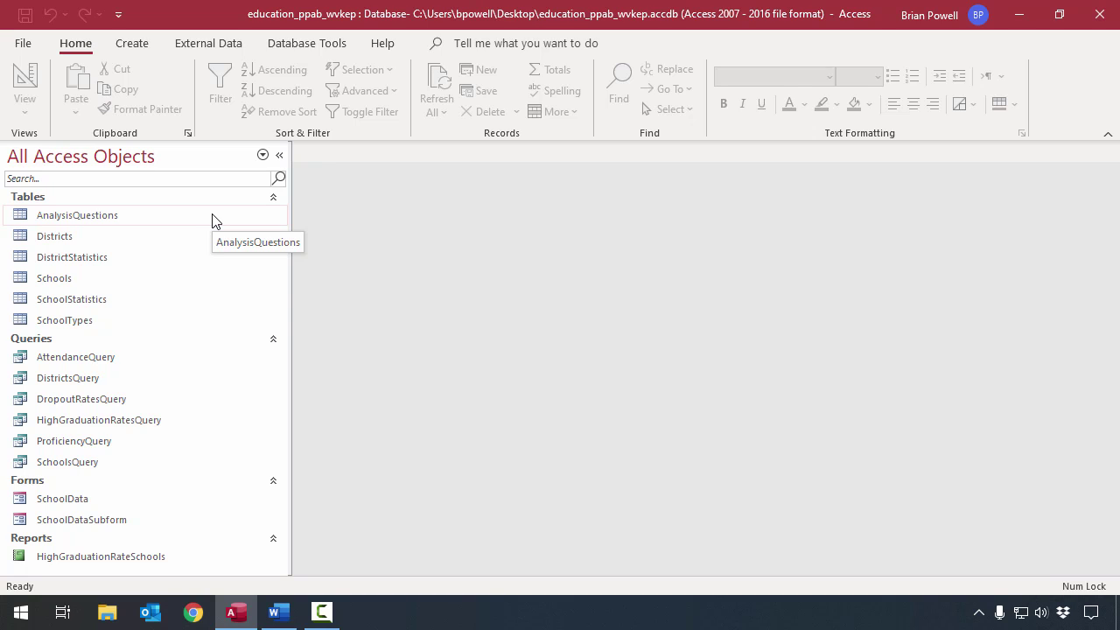
double_click(128, 320)
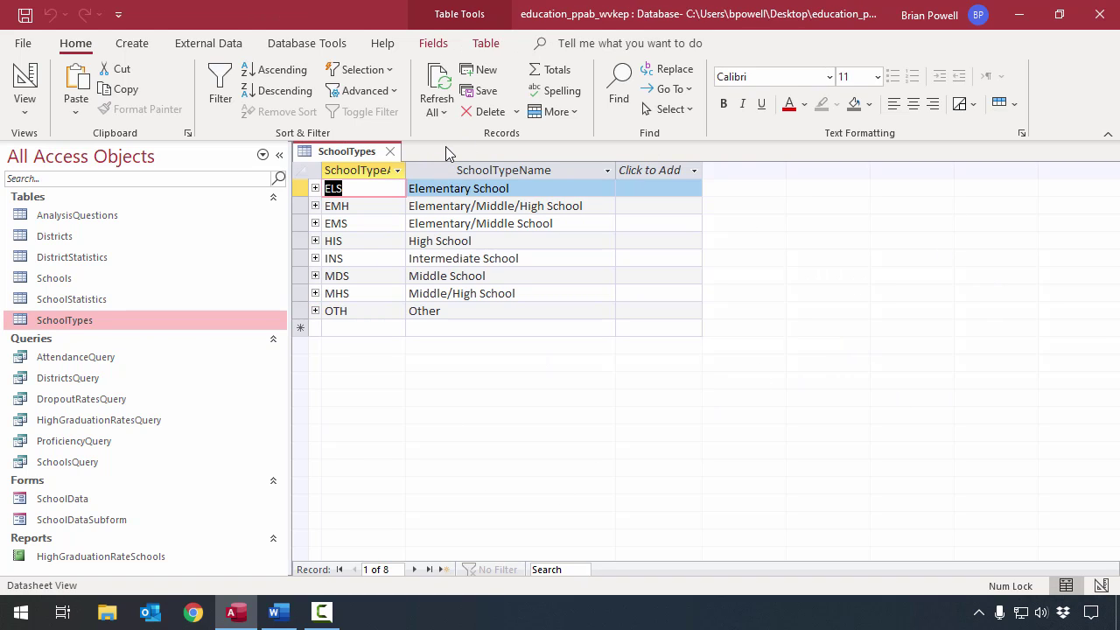
- Fit the SchoolTypeAbbrv column to its contents and inspect the related records of the Elementary School (ELS) entry, collapsing them again
double_click(405, 171)
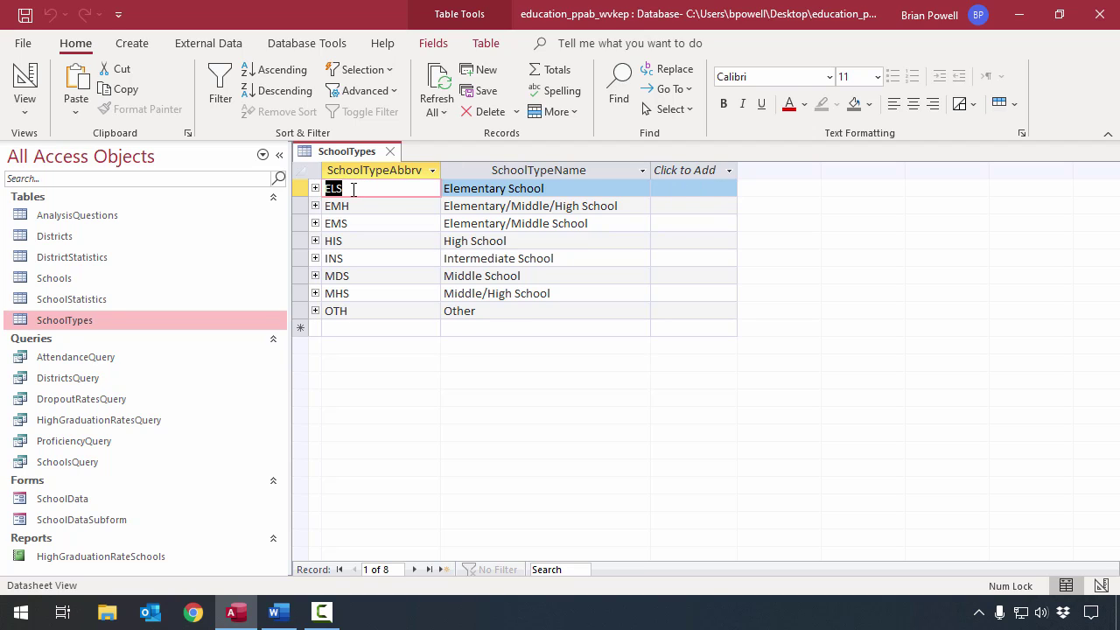
click(558, 188)
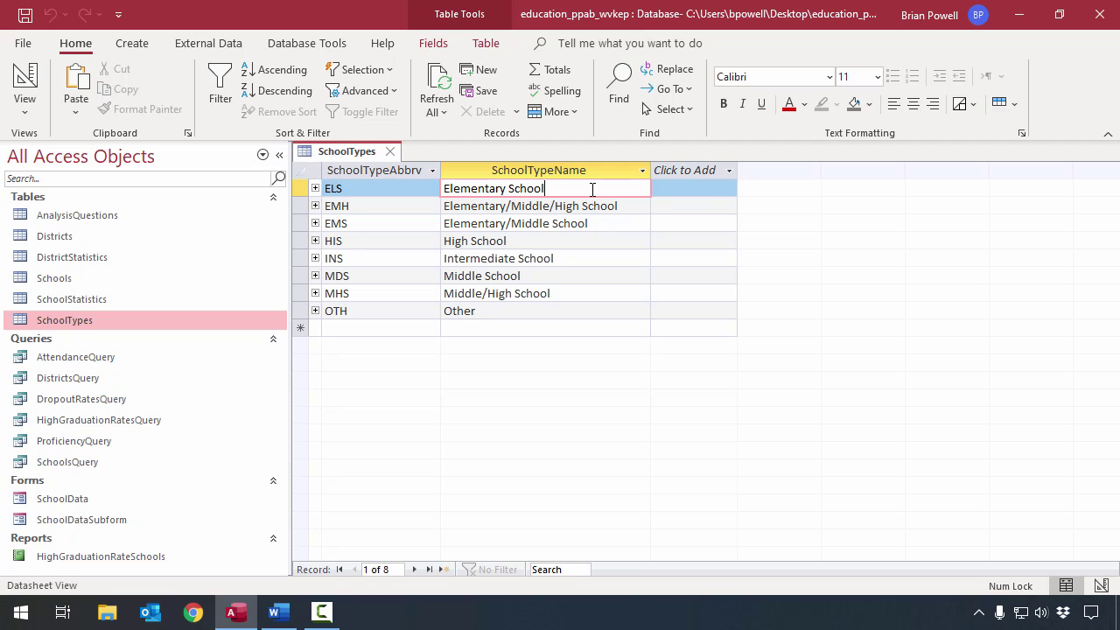
click(359, 188)
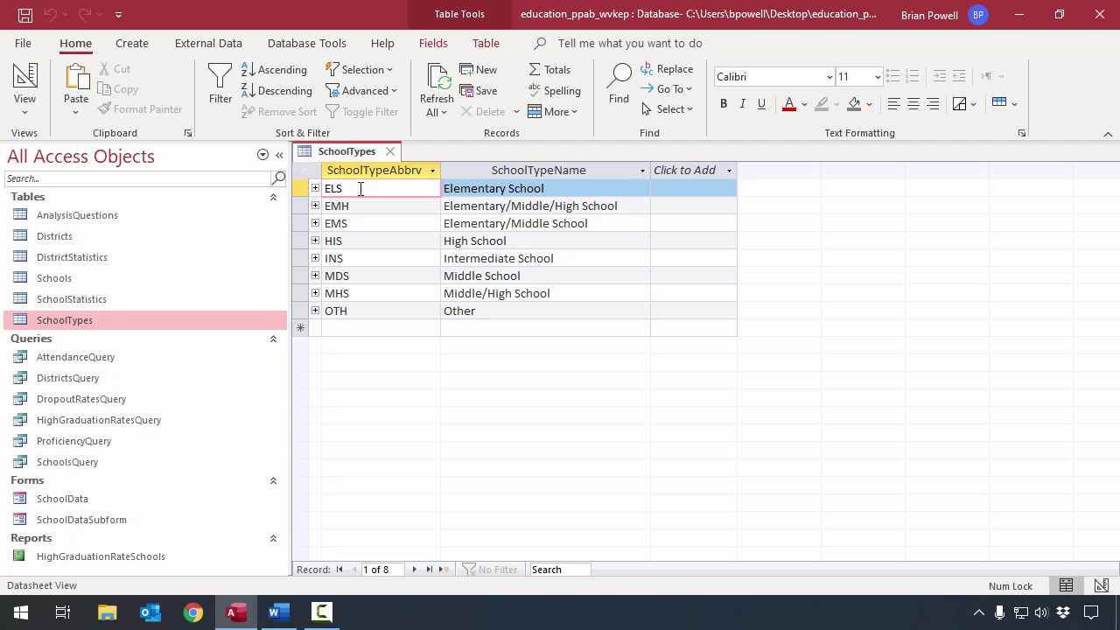
click(315, 189)
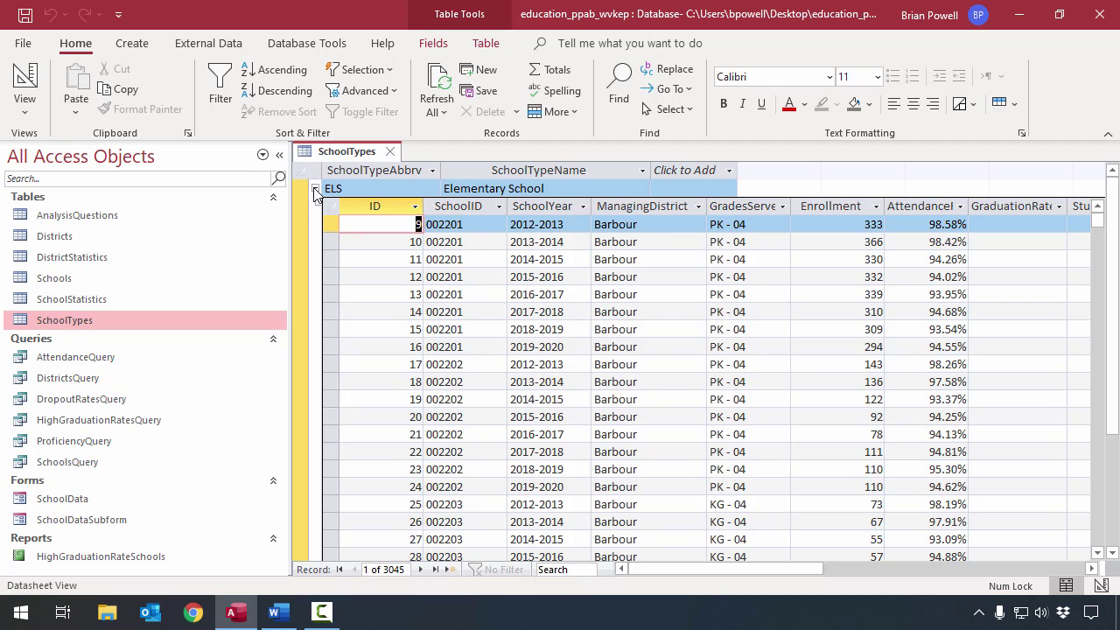
click(316, 191)
- Move among the existing SchoolTypes records, from Middle/High School up to High School, watching the record navigator
click(603, 241)
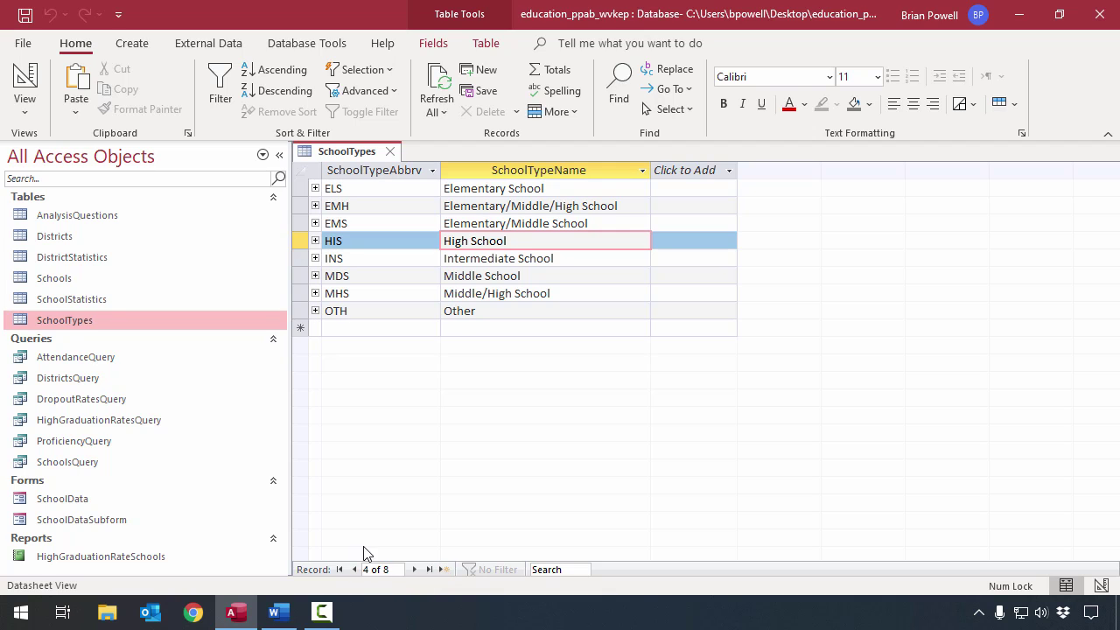
click(402, 570)
click(509, 298)
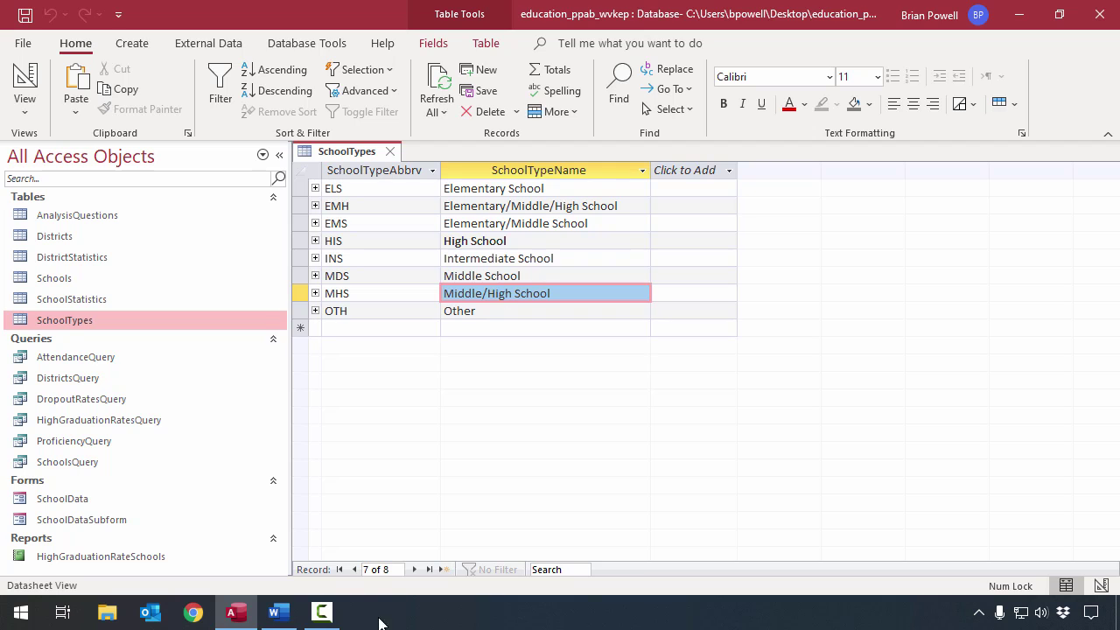
click(520, 279)
click(534, 260)
click(542, 243)
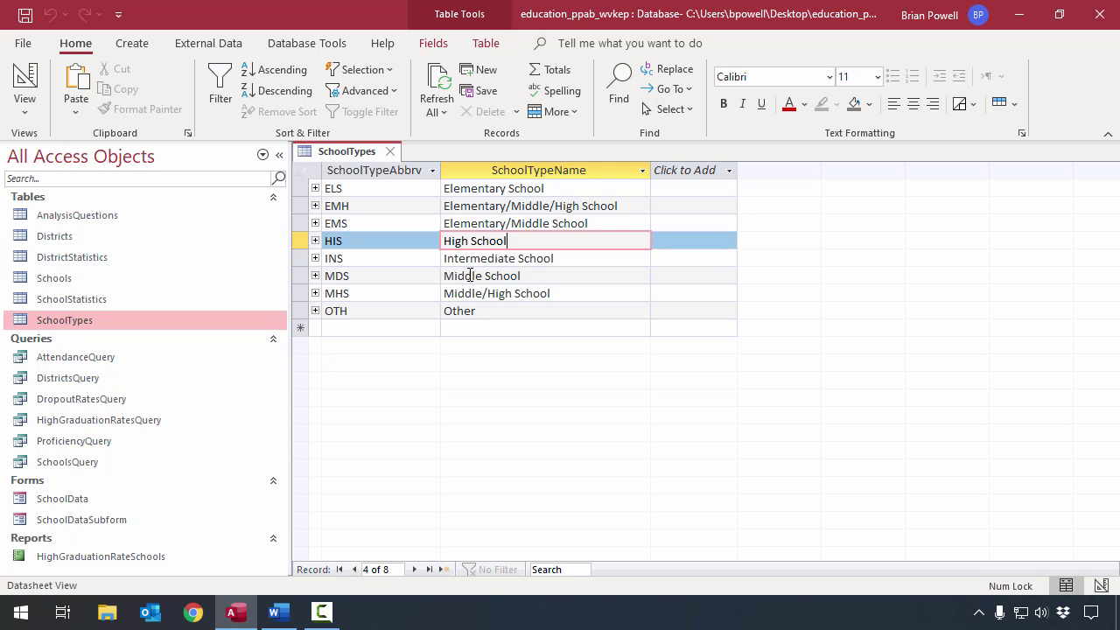
- Add a new SchoolTypes record with abbreviation PRE and name Preschool
click(441, 570)
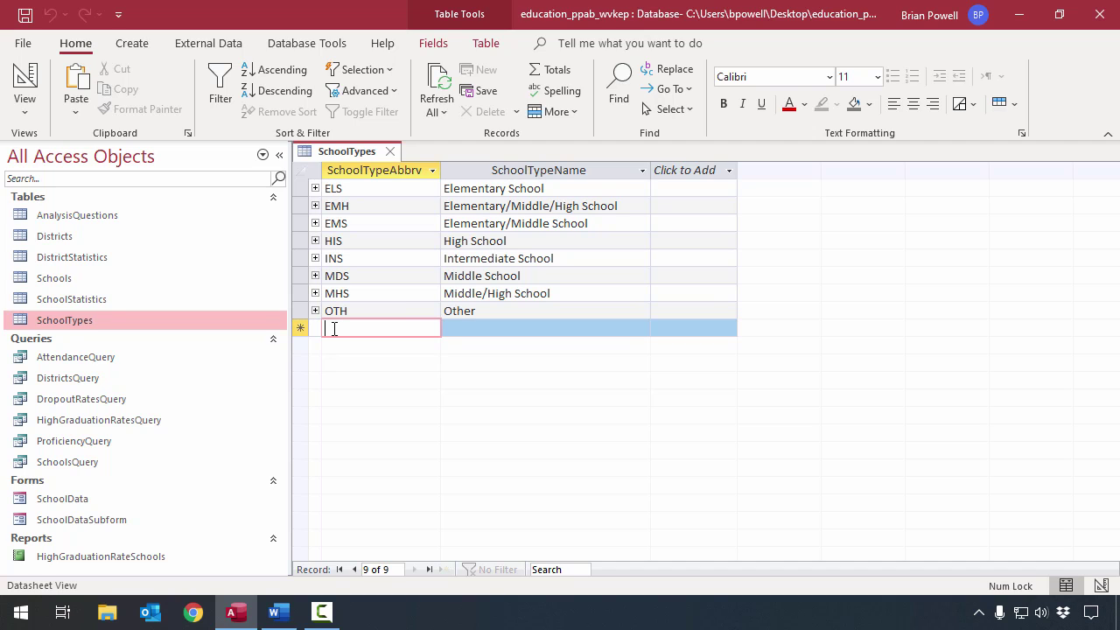
text(PRE)
key(Tab)
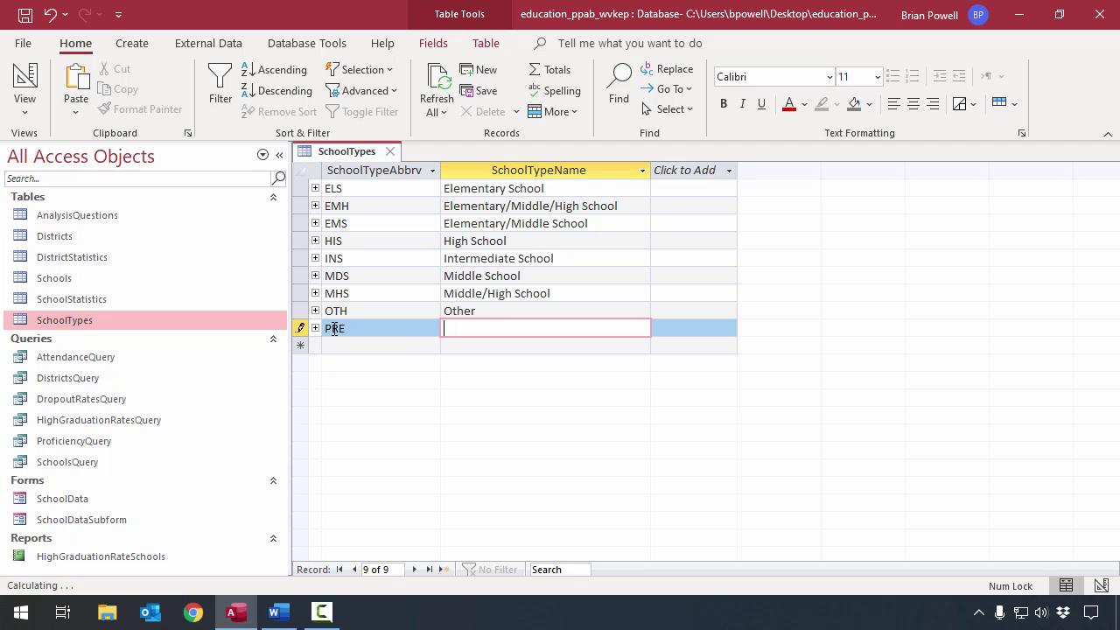
text(Preschool)
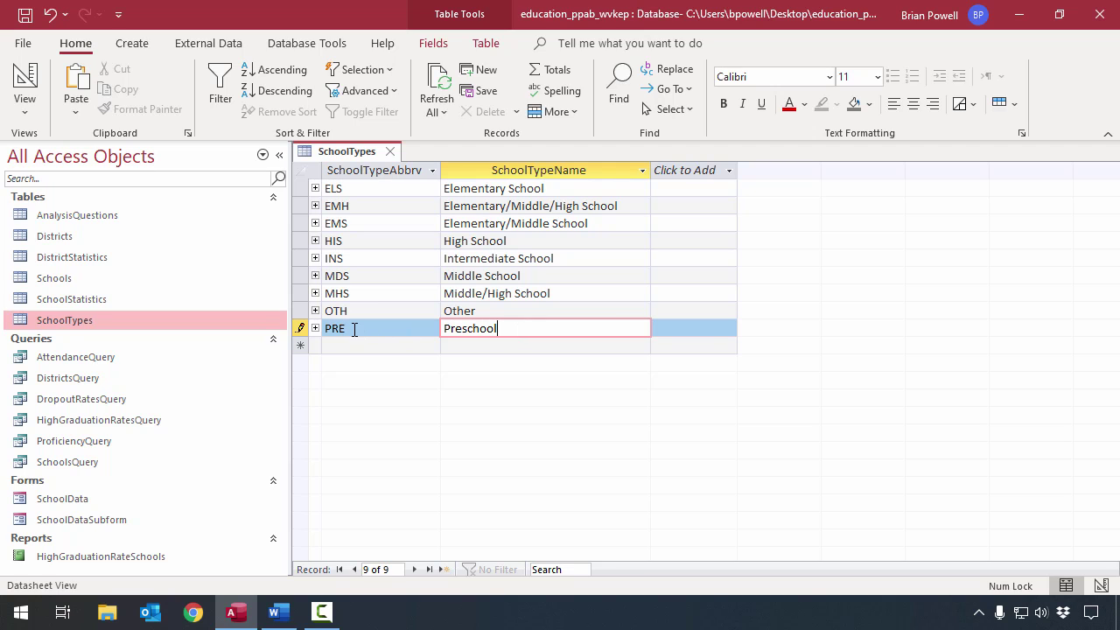
click(571, 309)
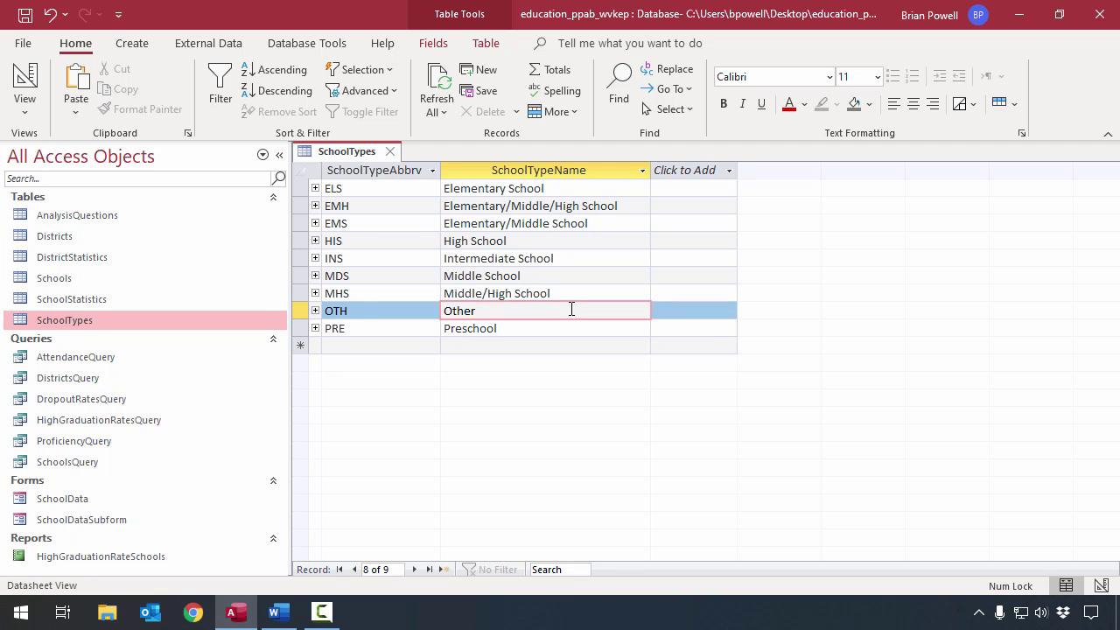
click(558, 328)
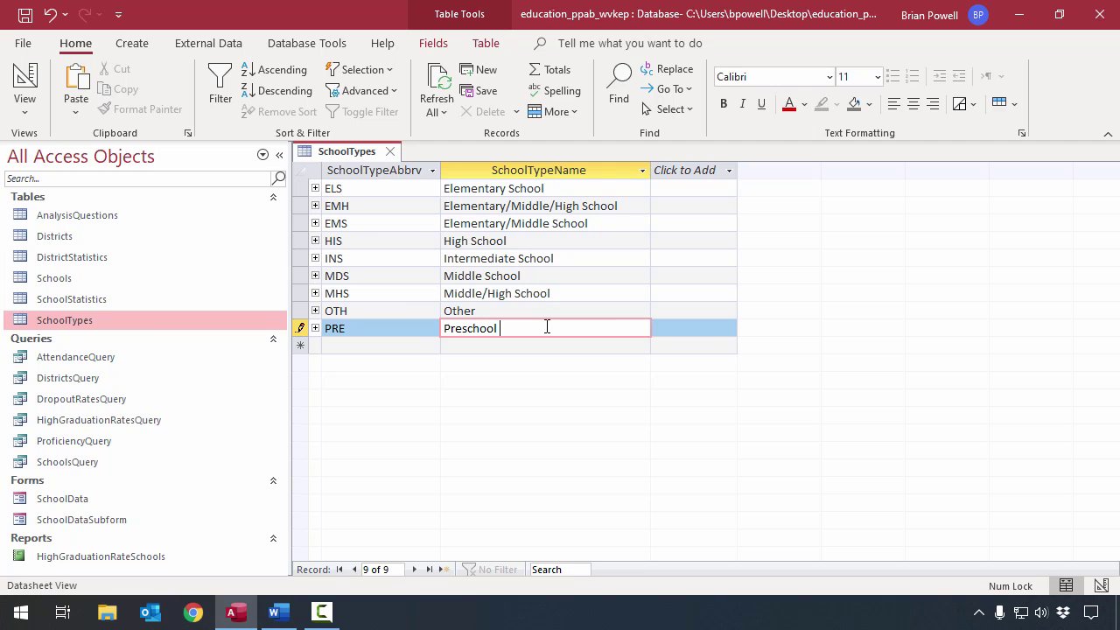
key(Escape)
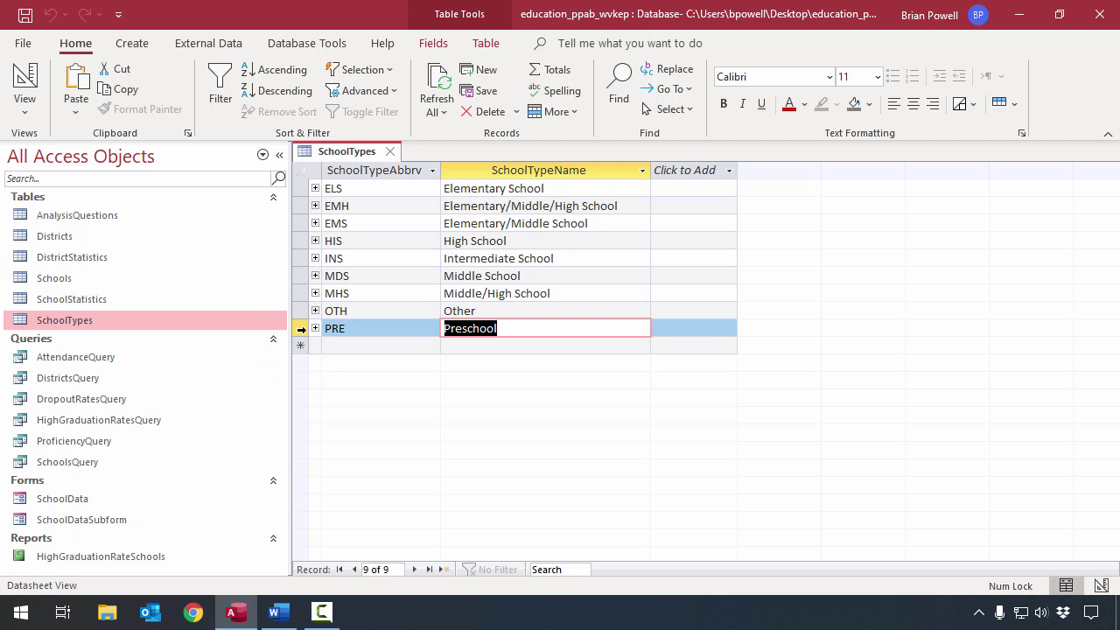
- Add a new SchoolTypes record with abbreviation ALS and name Alternative School
click(362, 345)
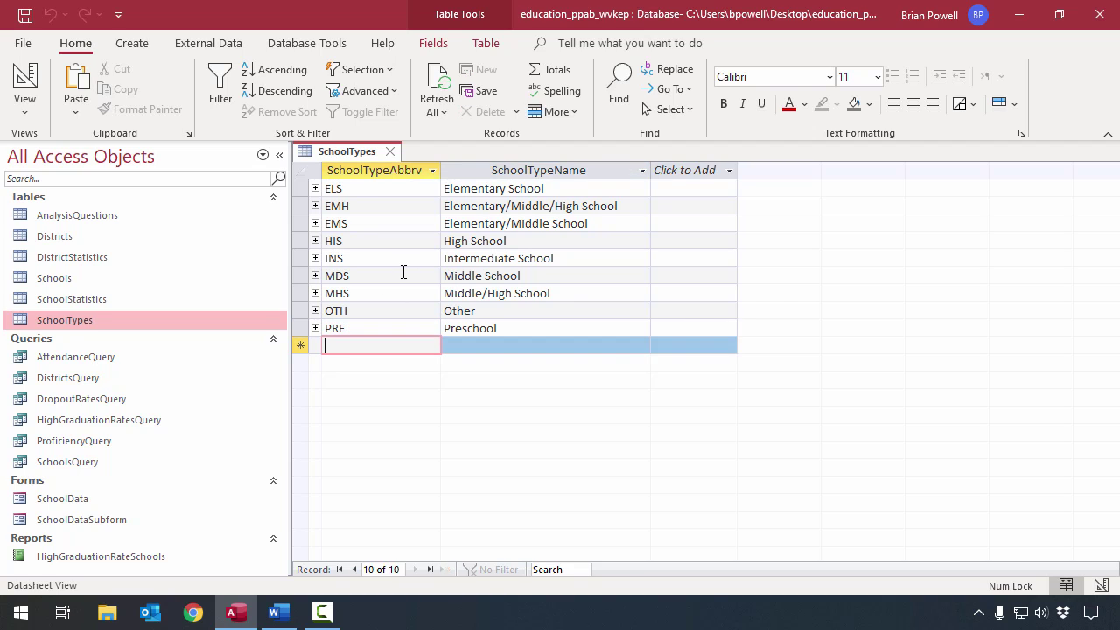
text(ALS)
key(Tab)
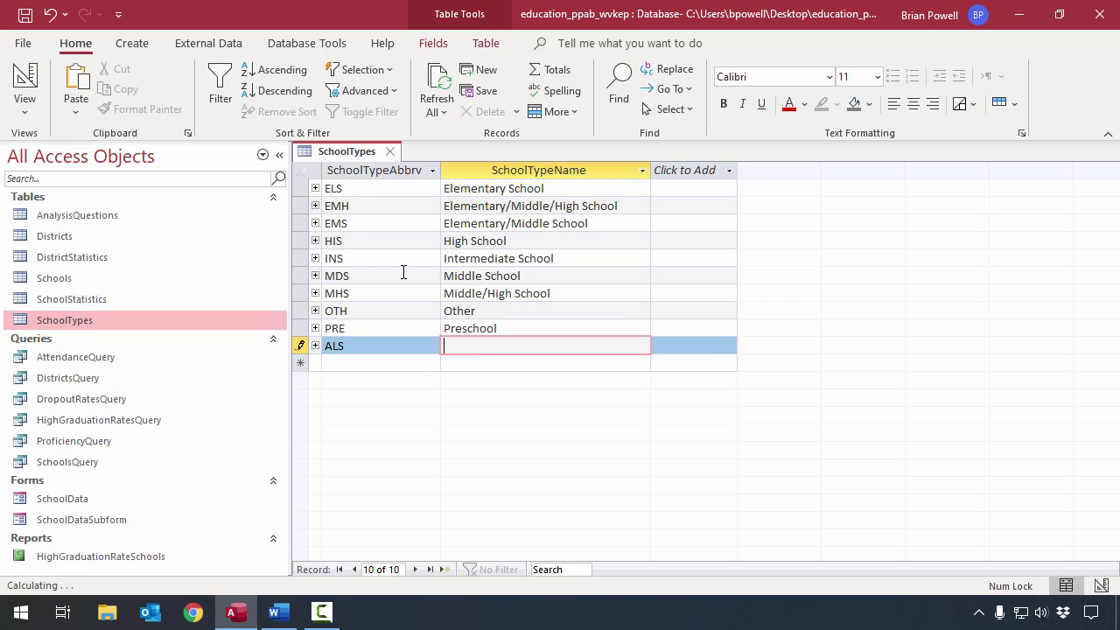
text(Alternat)
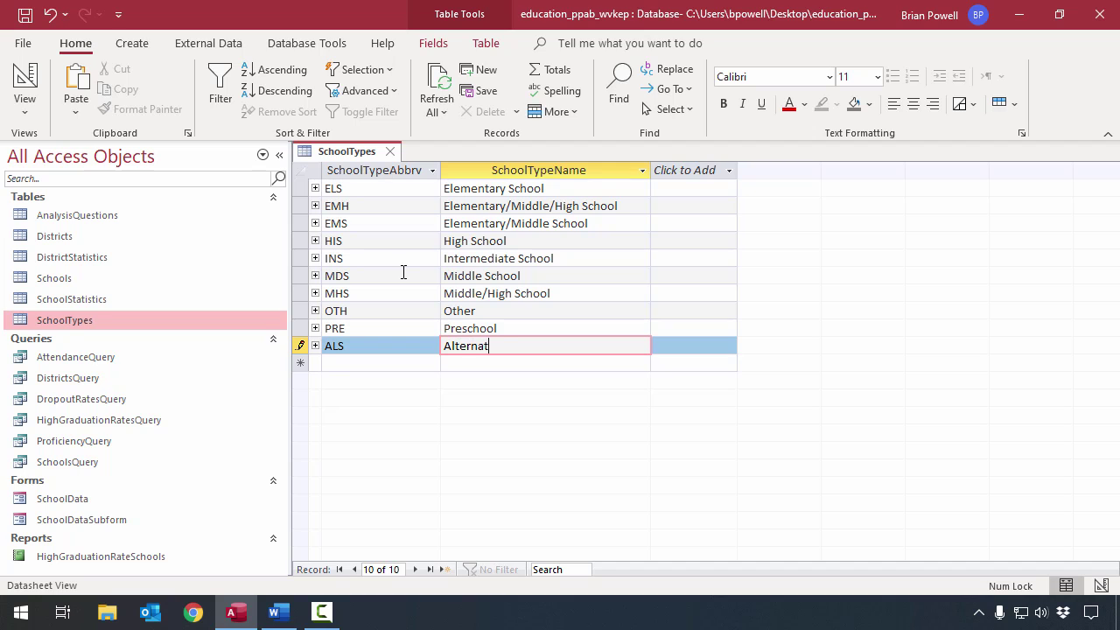
text(ive School)
key(Tab)
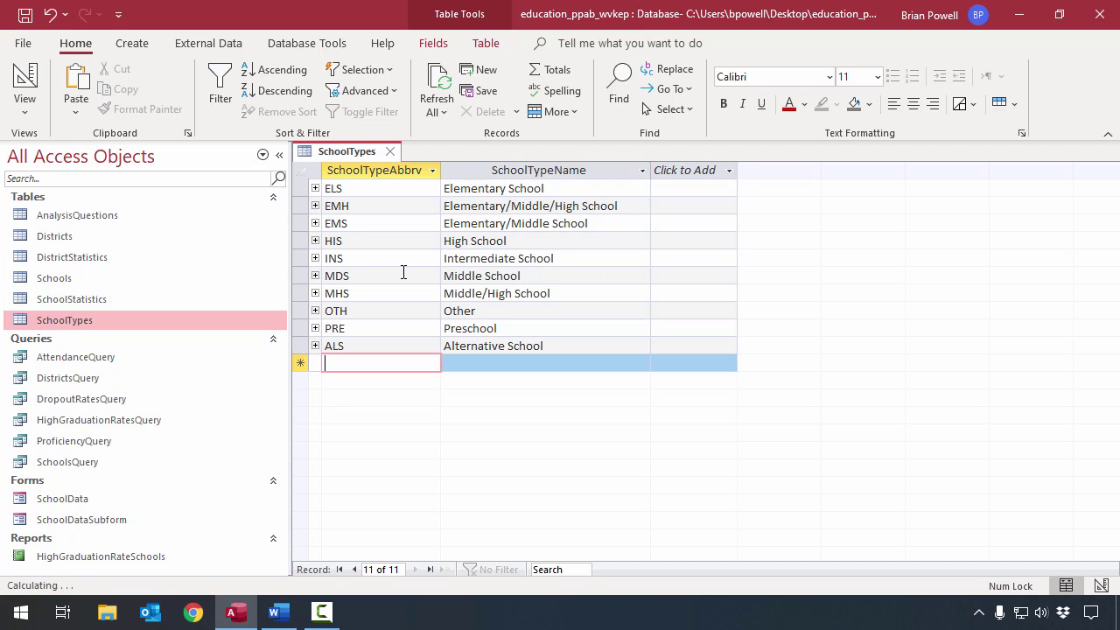
- Add a new SchoolTypes record with abbreviation TEC and name Technical Center, and leave the row to save it
text(TEC)
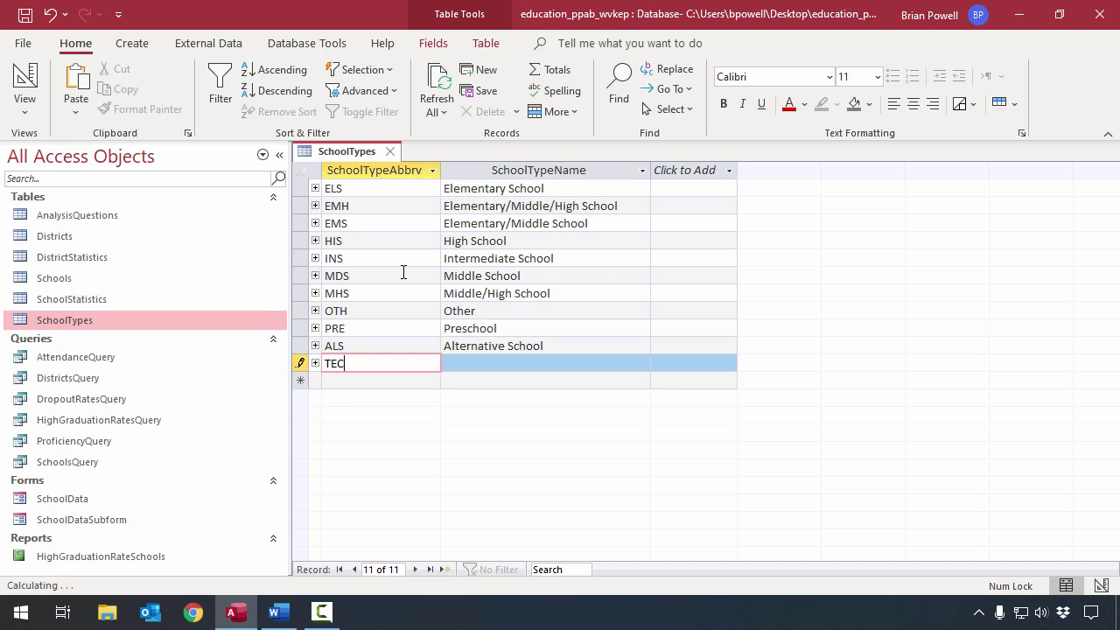
key(Tab)
text(Technical Center)
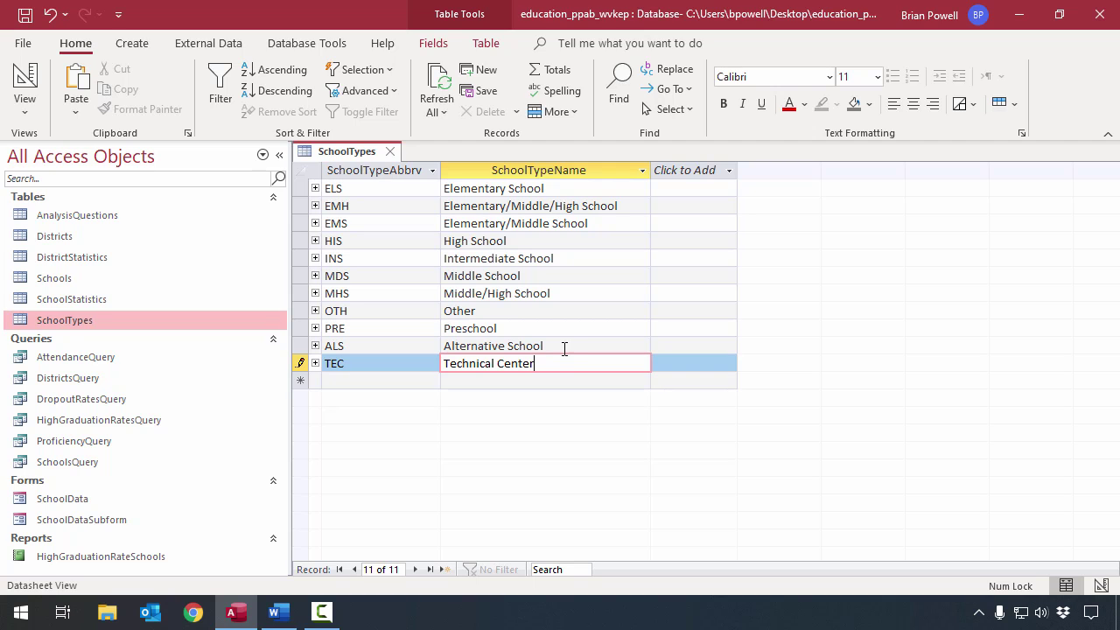
click(564, 345)
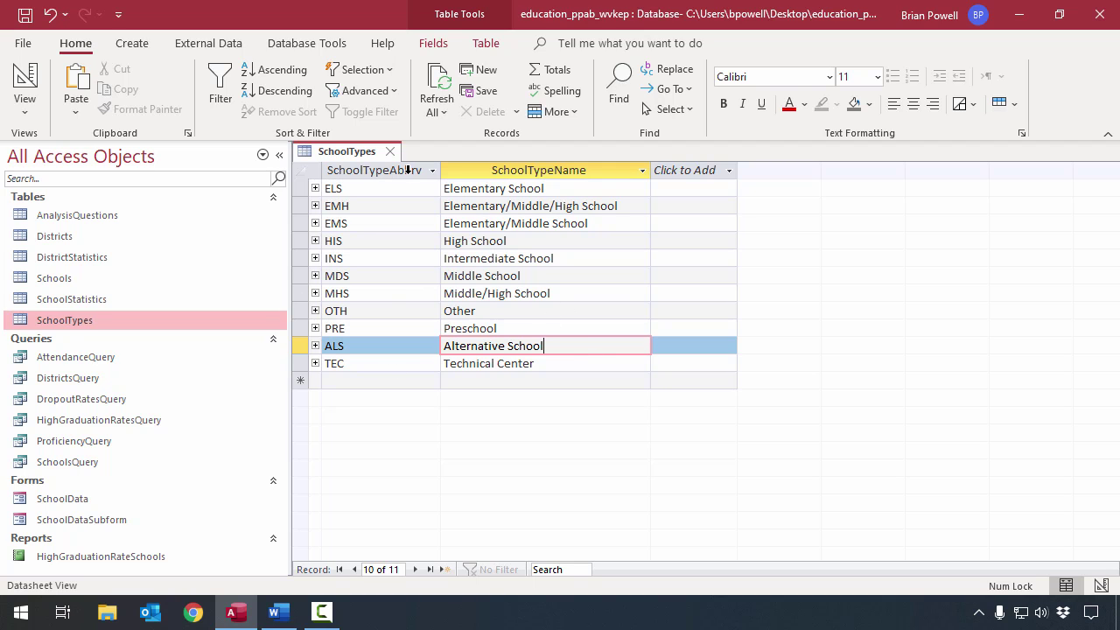
- Close the SchoolTypes table without saving its layout changes, and briefly reopen it to check the order of the records
click(391, 152)
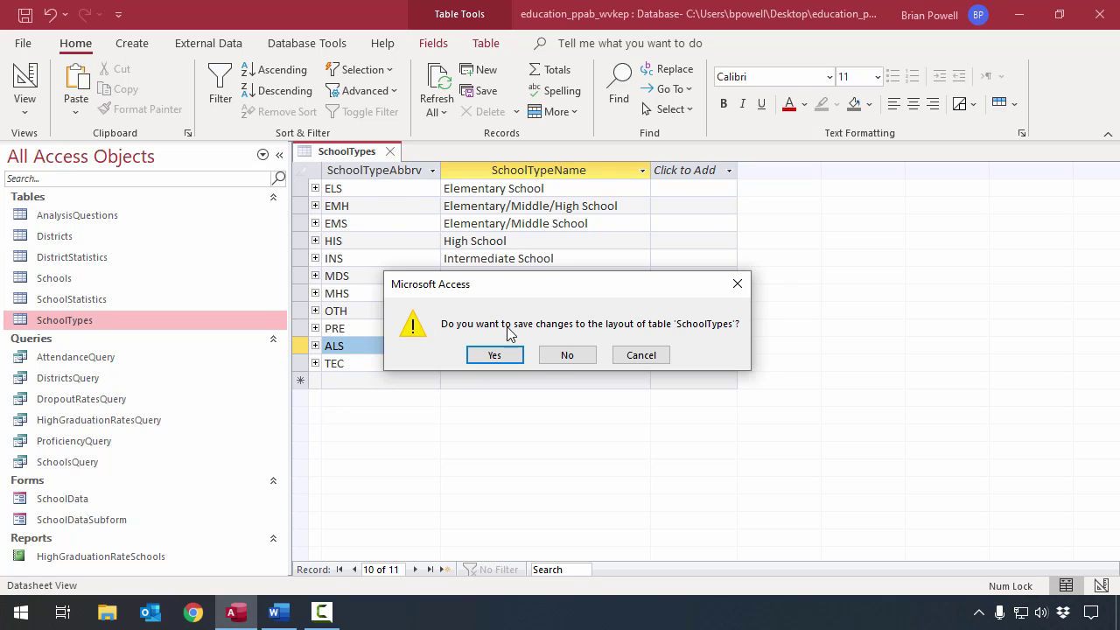
click(577, 356)
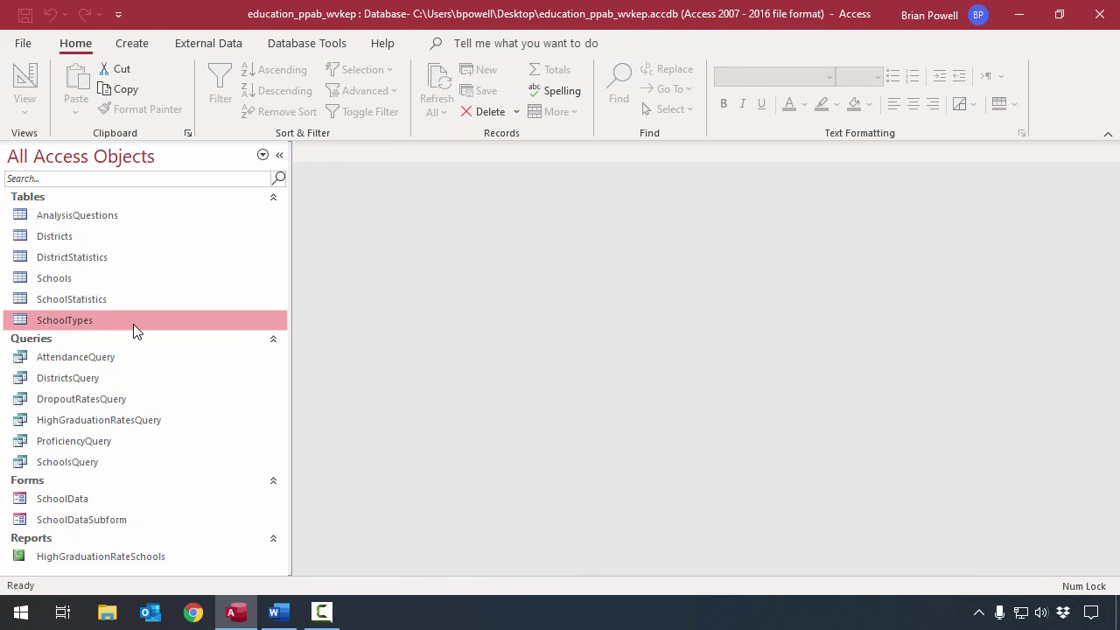
double_click(133, 330)
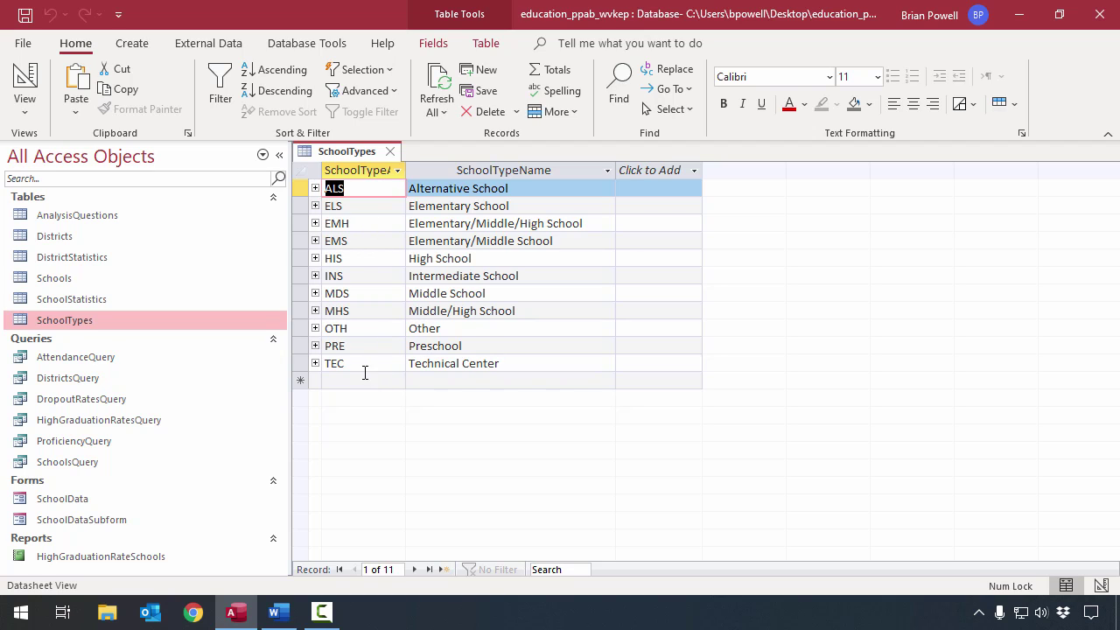
click(391, 152)
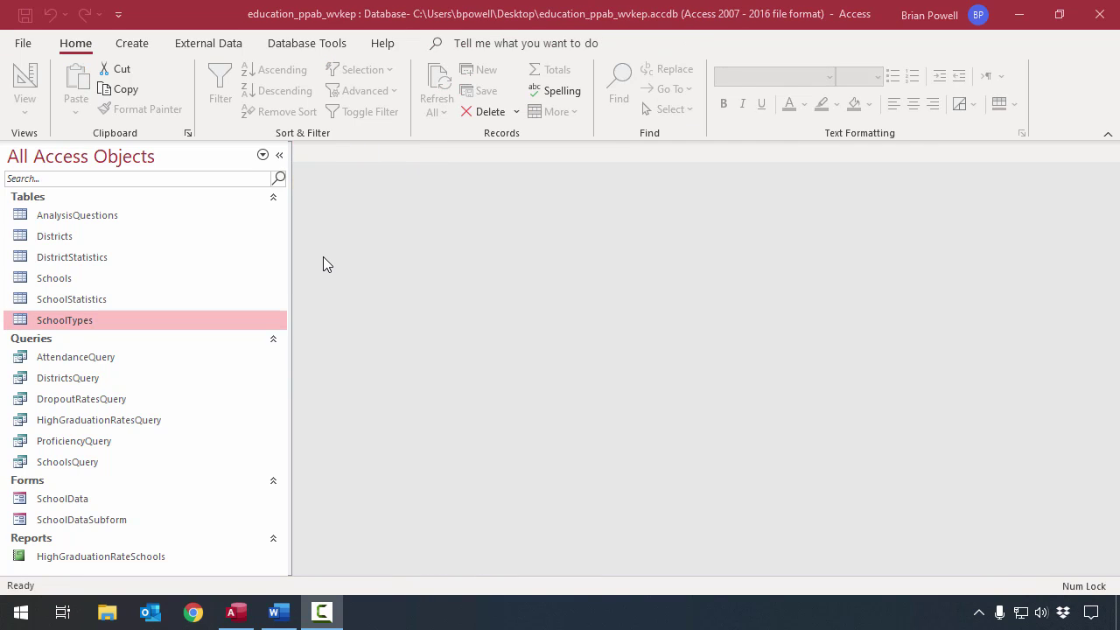
- Open the SchoolStatistics table and fit the GradesServed column to its contents while reviewing the fields
click(140, 301)
double_click(140, 301)
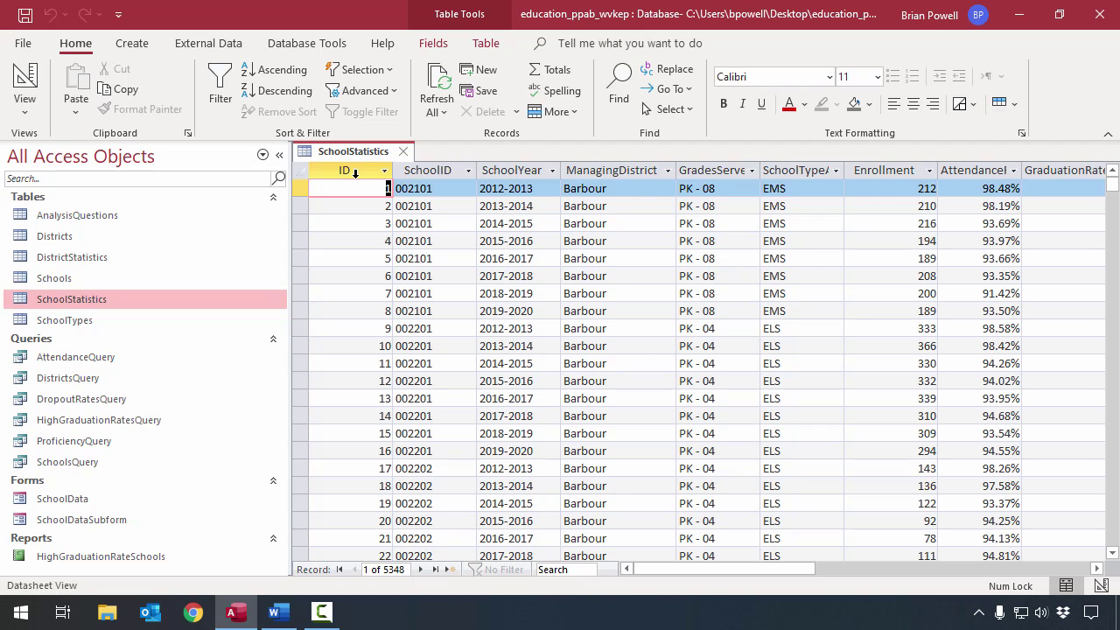
double_click(759, 169)
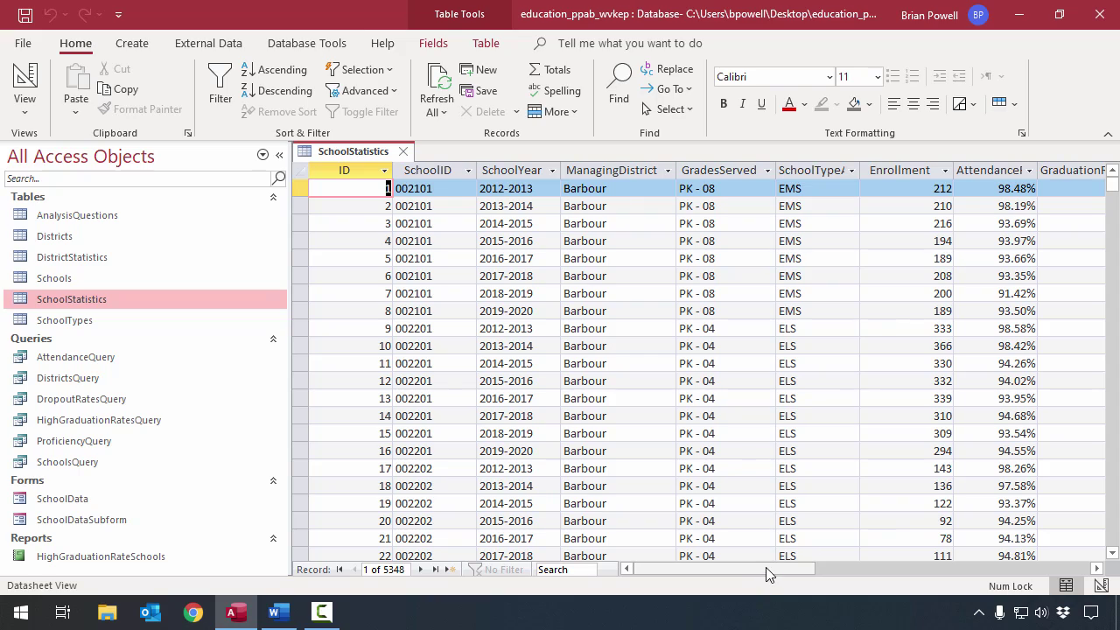
drag(769, 570, 735, 588)
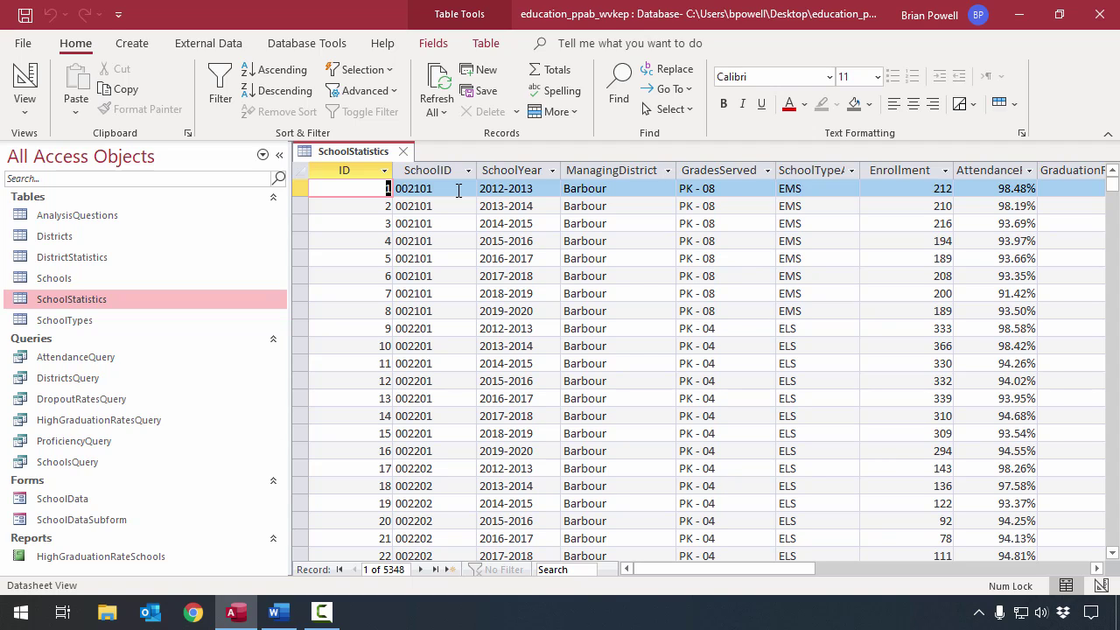
- Open the Schools table and browse down through its school records
double_click(120, 280)
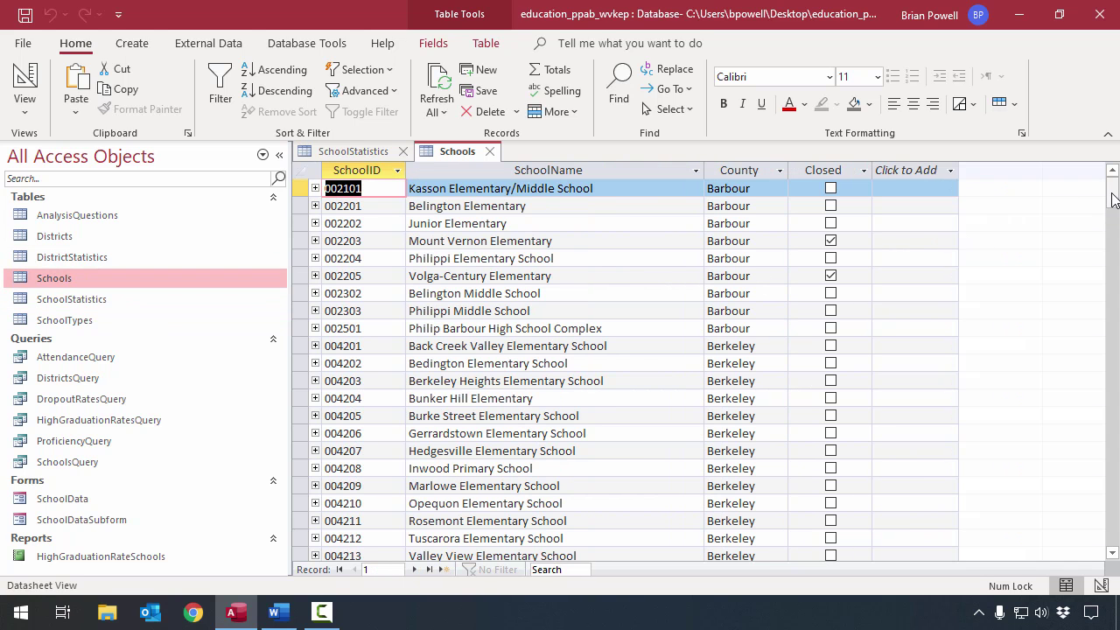
drag(1113, 200, 1112, 324)
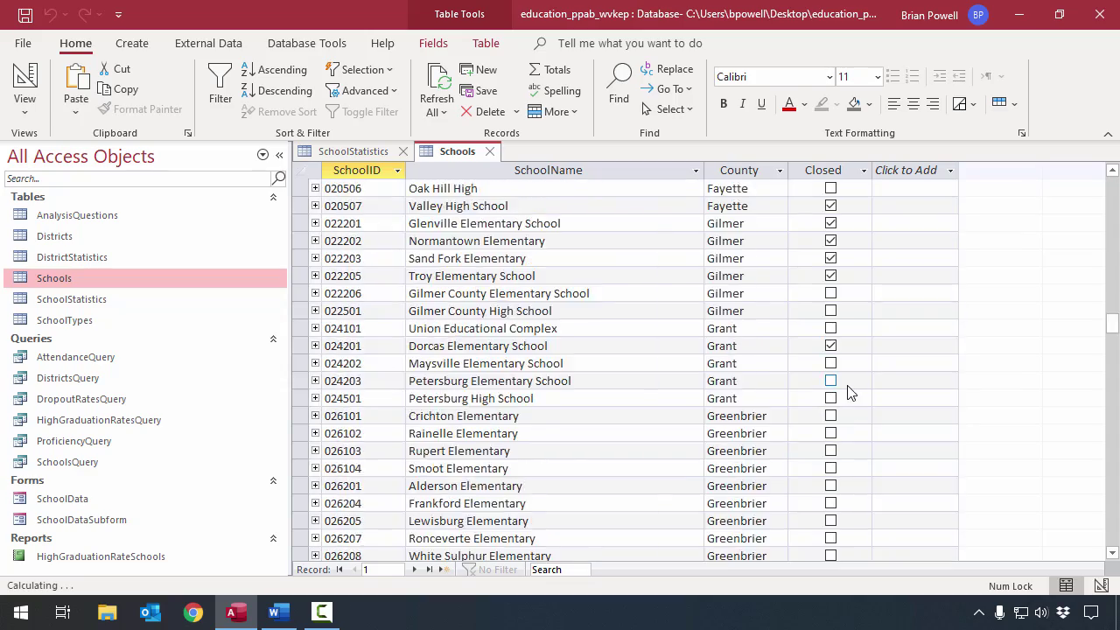
scroll(849, 393, down, 20)
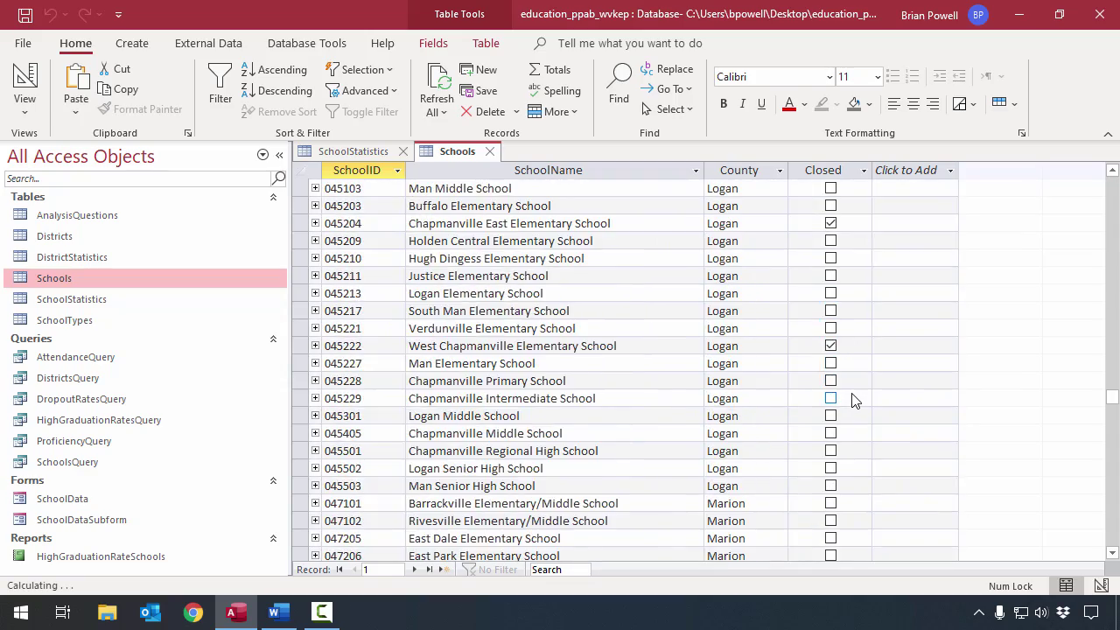
- Browse further down the Schools table to the Mineral county schools, and close the table
scroll(855, 400, down, 20)
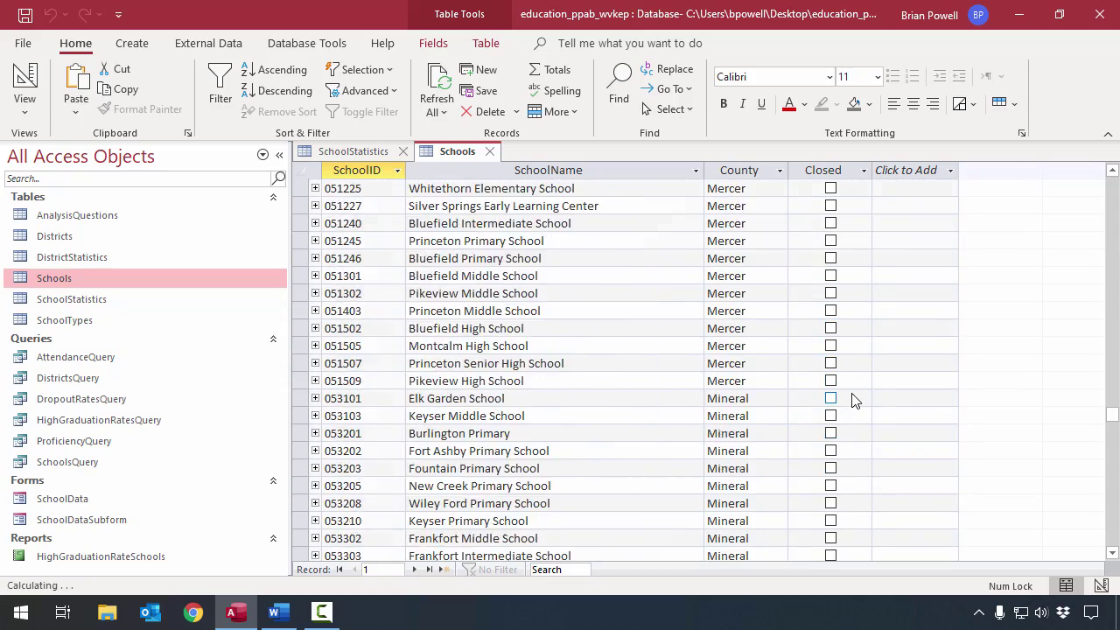
scroll(795, 427, down, 1)
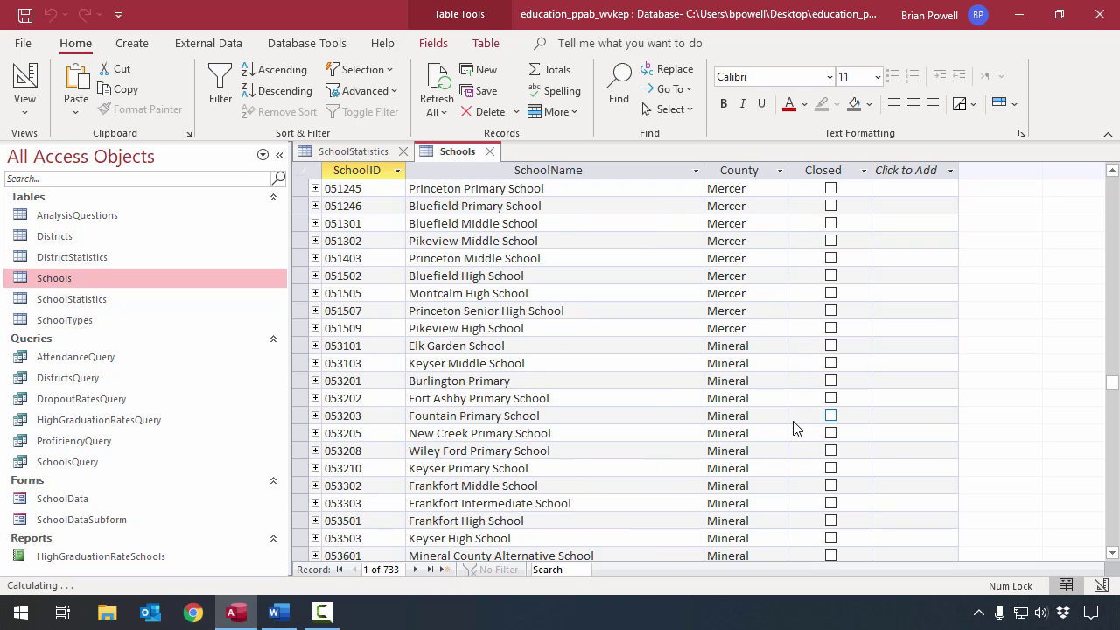
scroll(794, 427, down, 1)
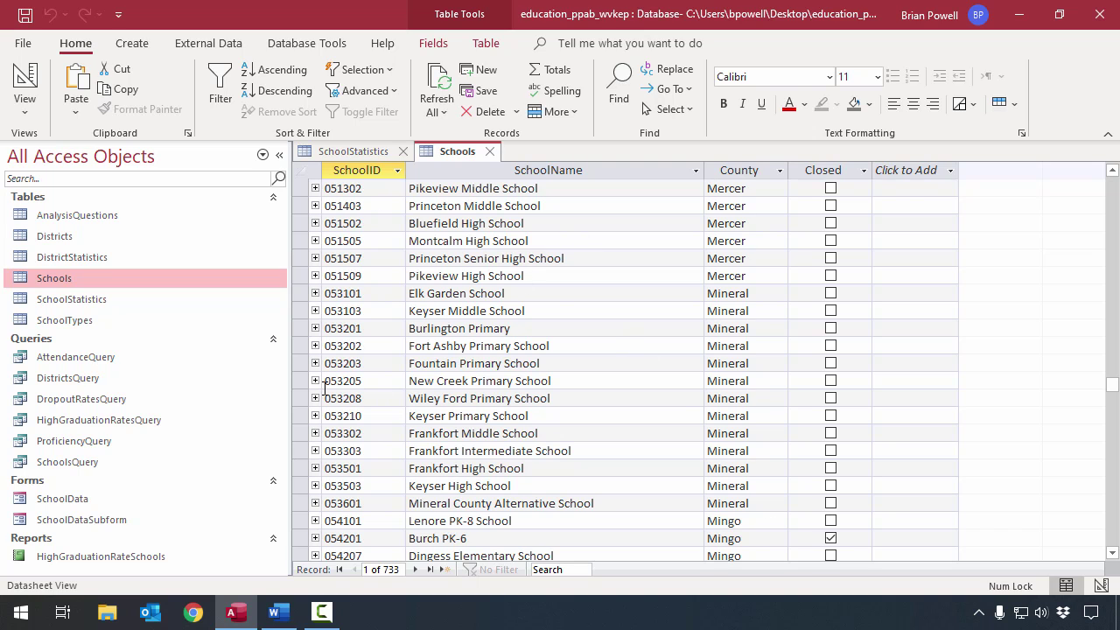
click(491, 152)
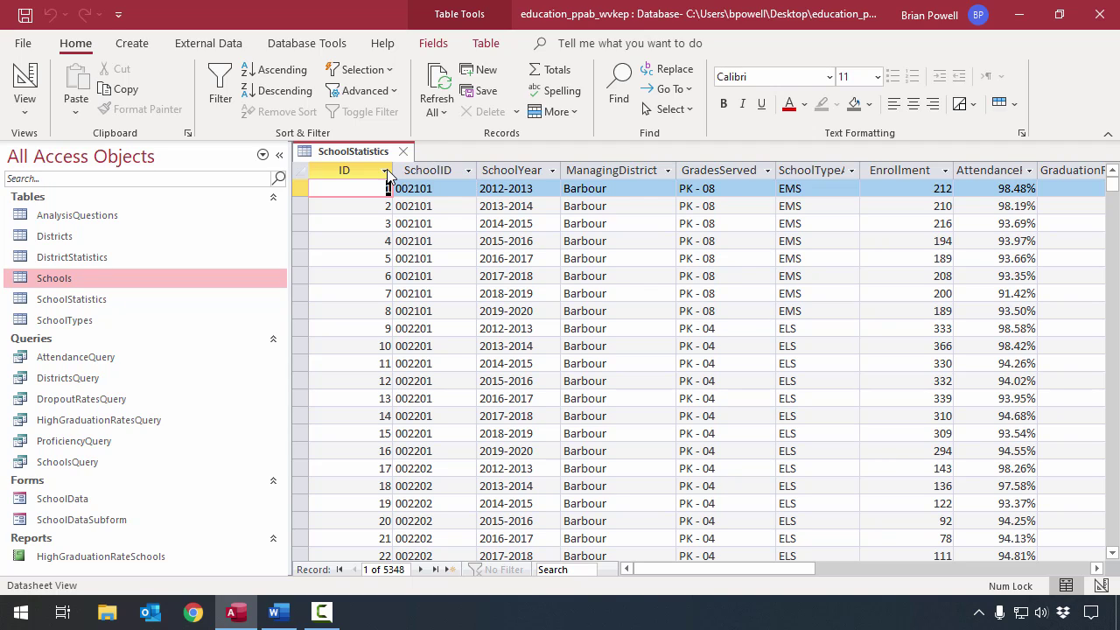
- Filter the SchoolStatistics table to the records whose SchoolID equals 053208
click(470, 171)
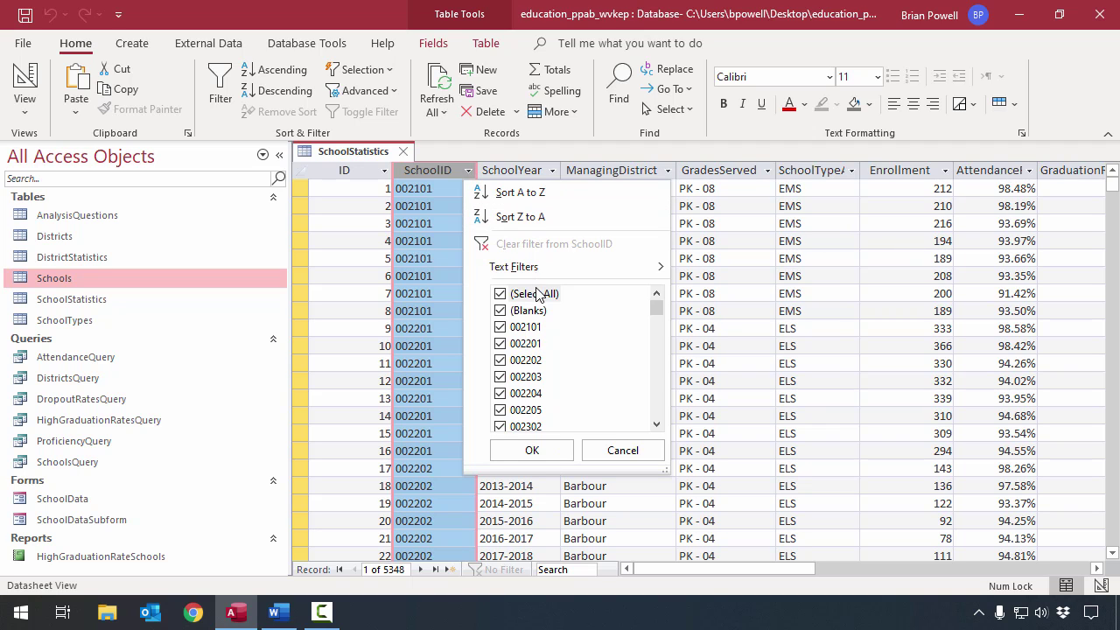
mouse_move(498, 266)
mouse_move(537, 271)
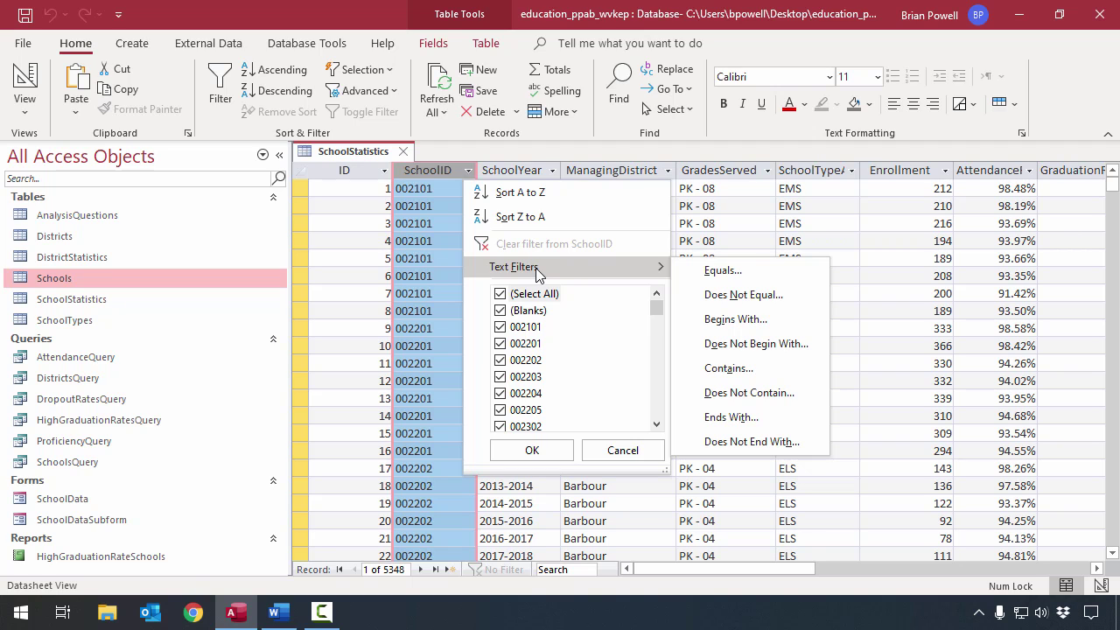
click(722, 271)
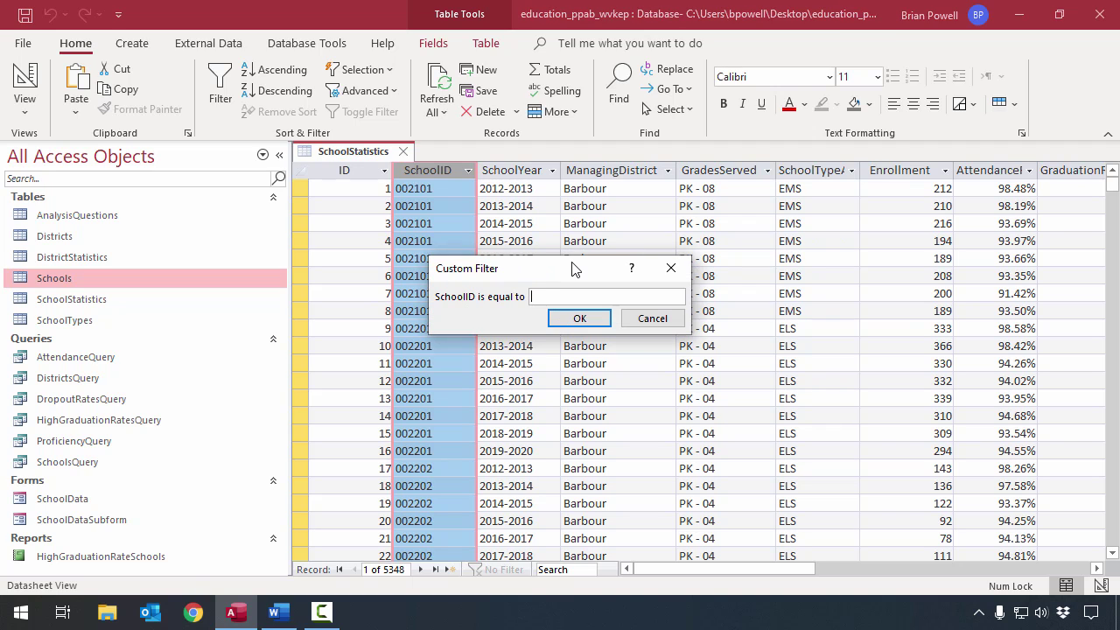
text(053208)
click(580, 318)
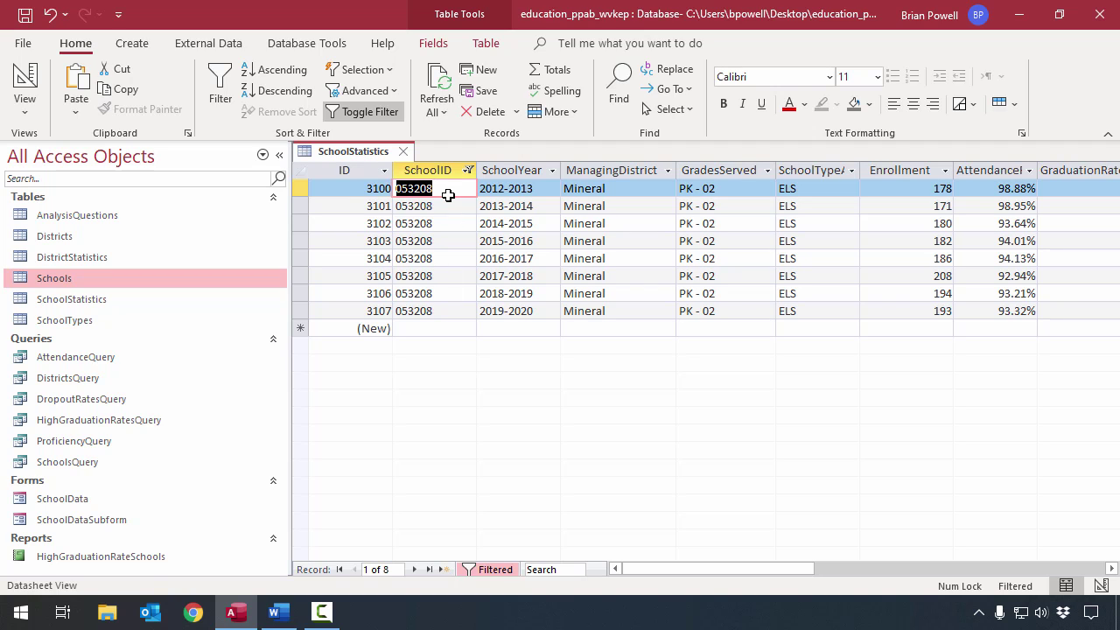
- Set GradesServed to 01 - 05 in the 2012-2013 record of school 053208 and save the record
click(741, 188)
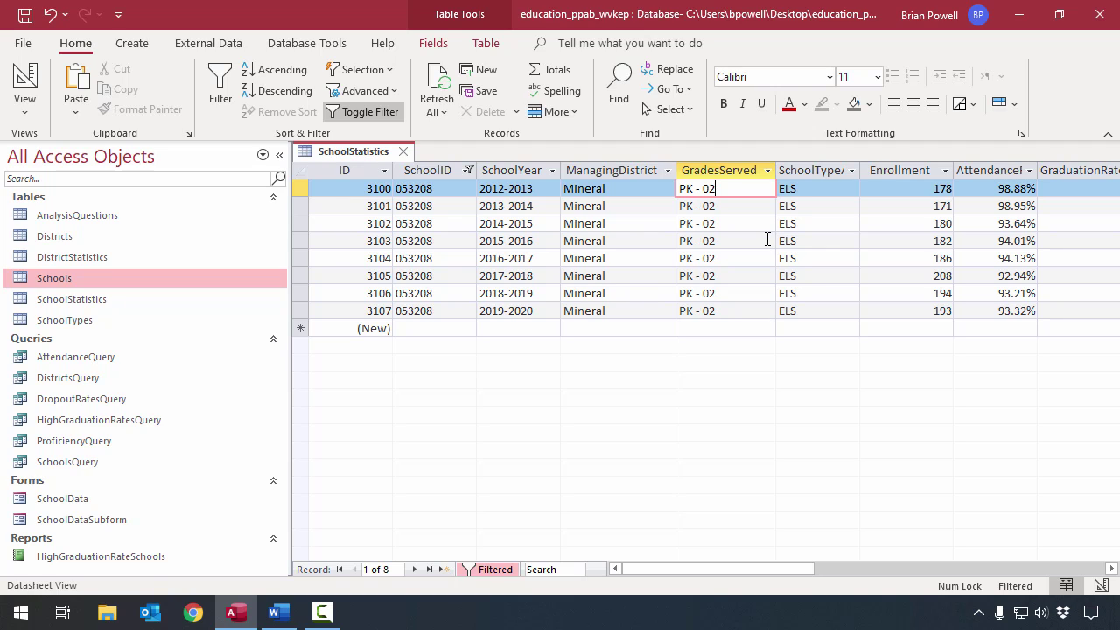
key(shift+Home)
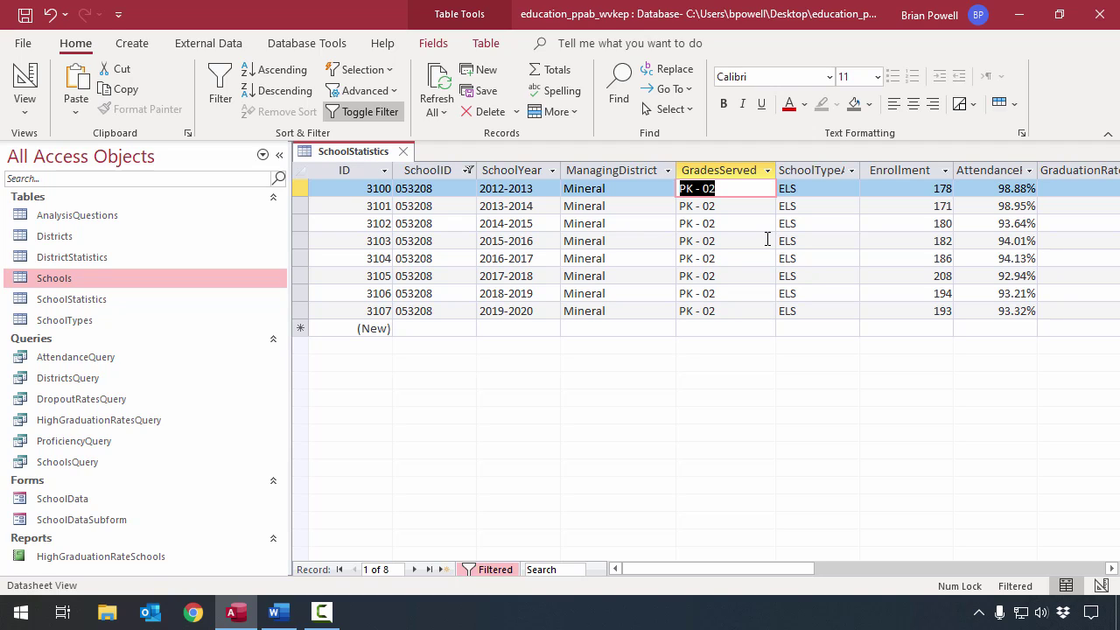
text(01)
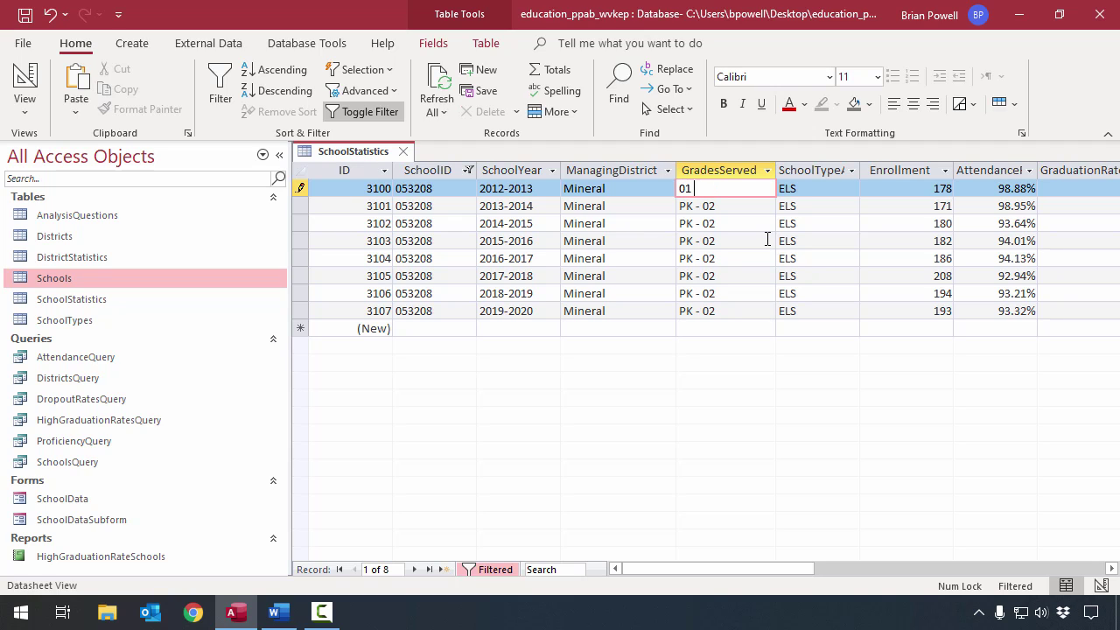
text( - 05)
key(Down)
key(Up)
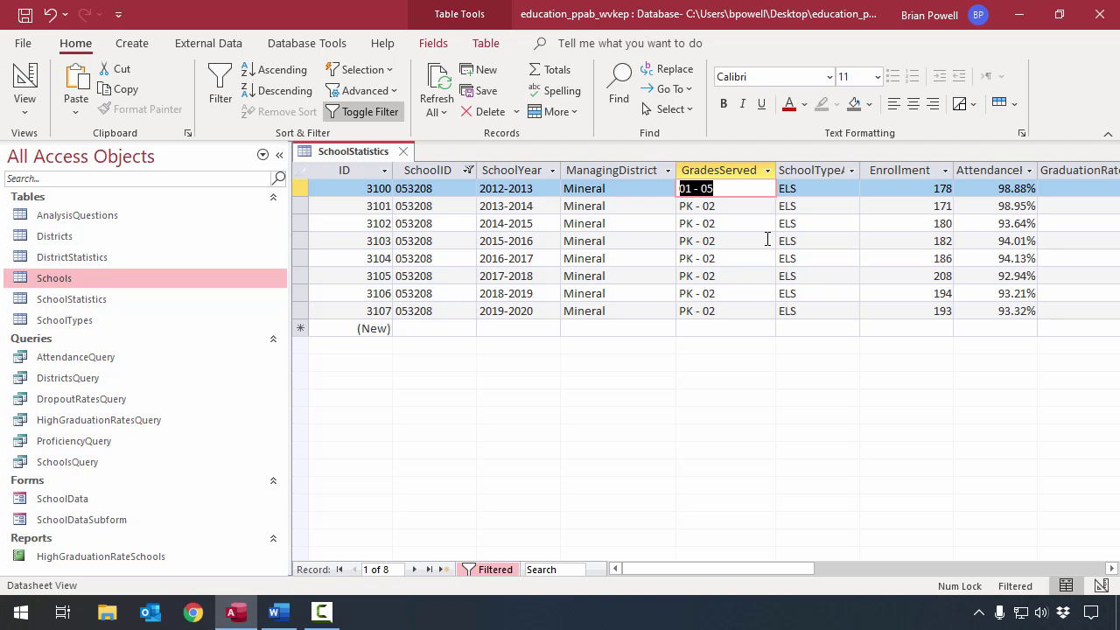
key(Down)
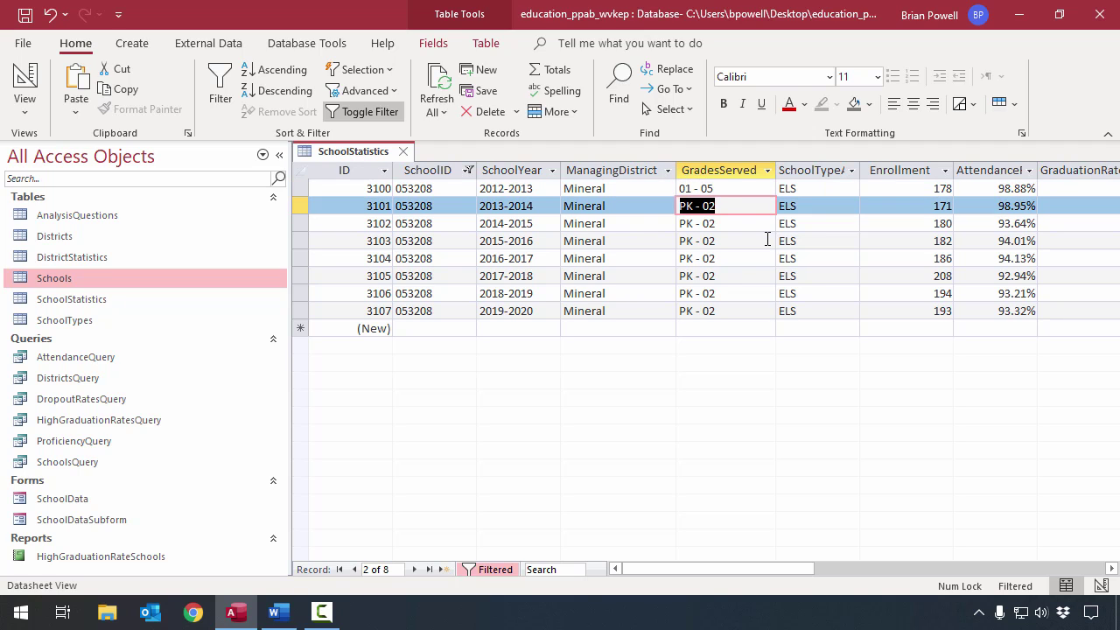
key(Up)
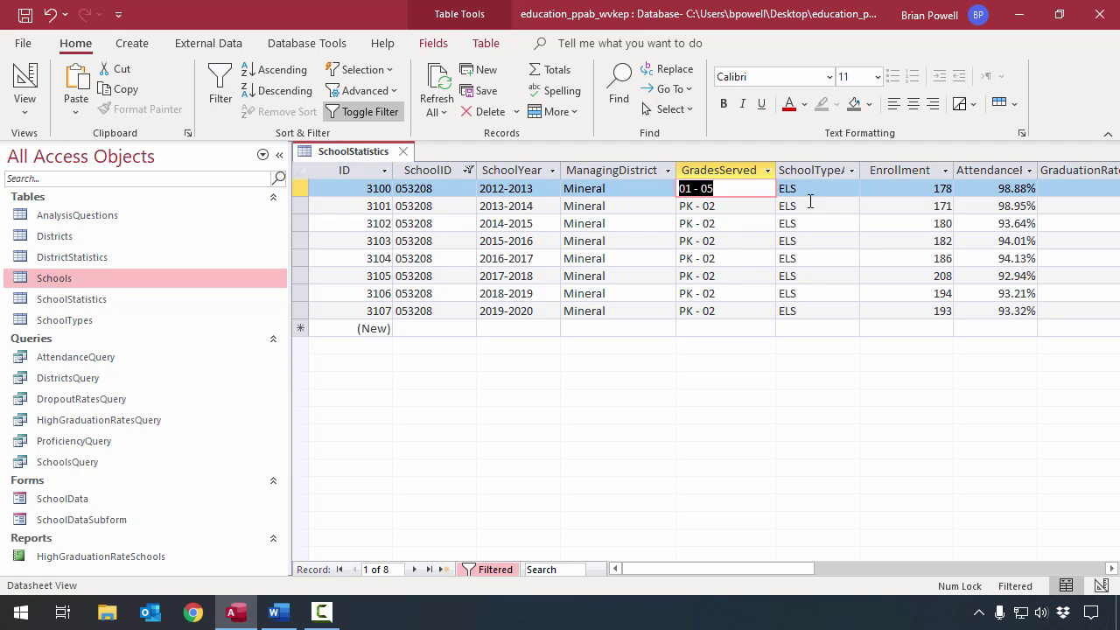
key(Down)
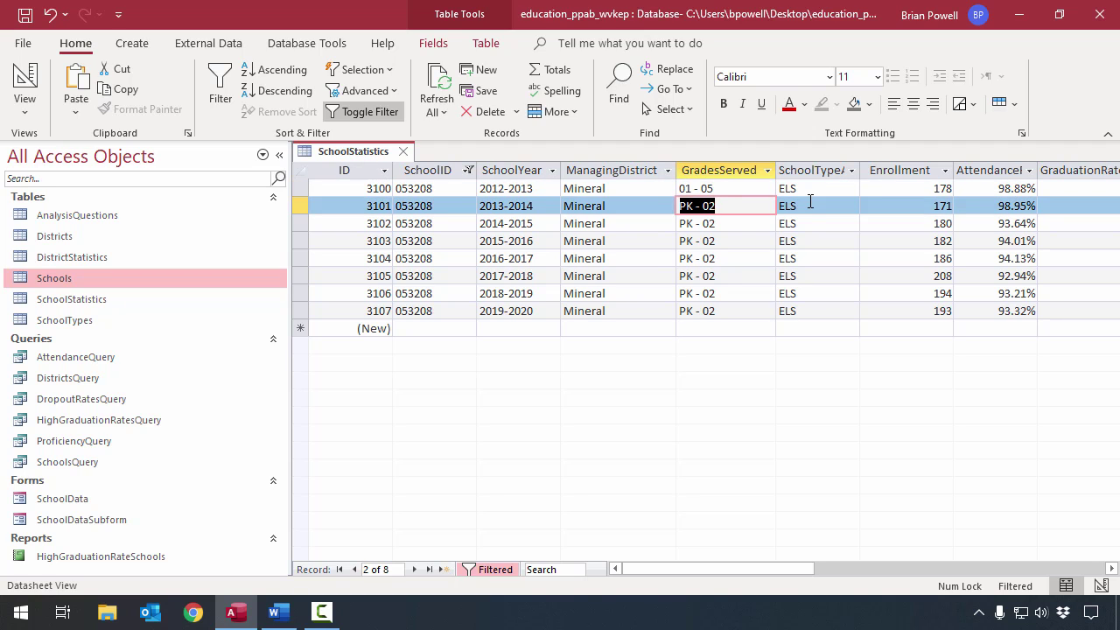
key(Down)
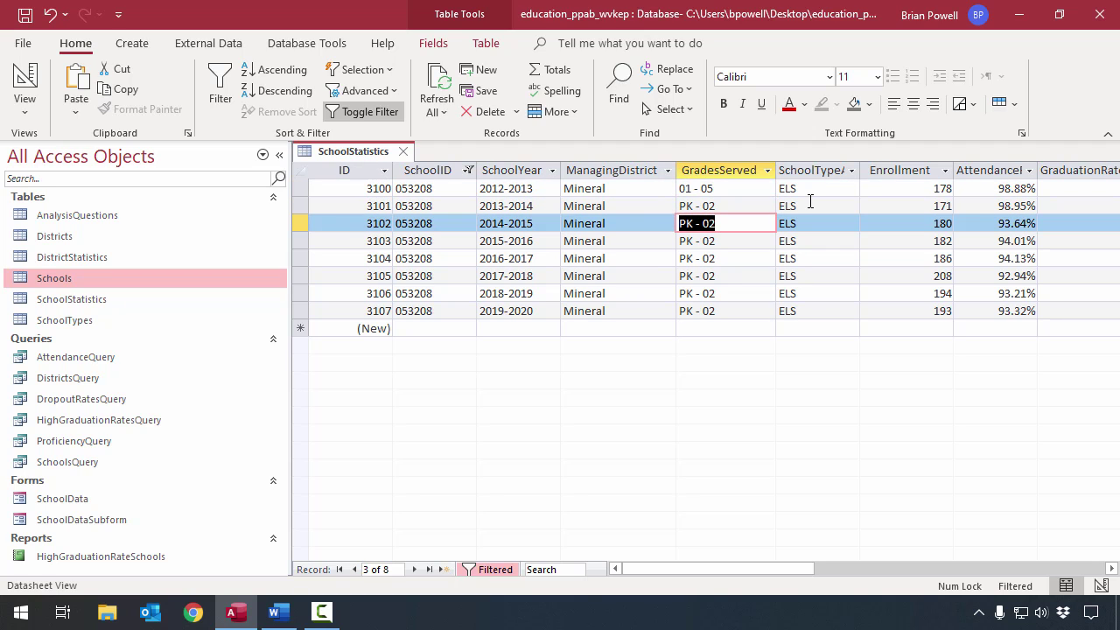
key(Up)
key(Up)
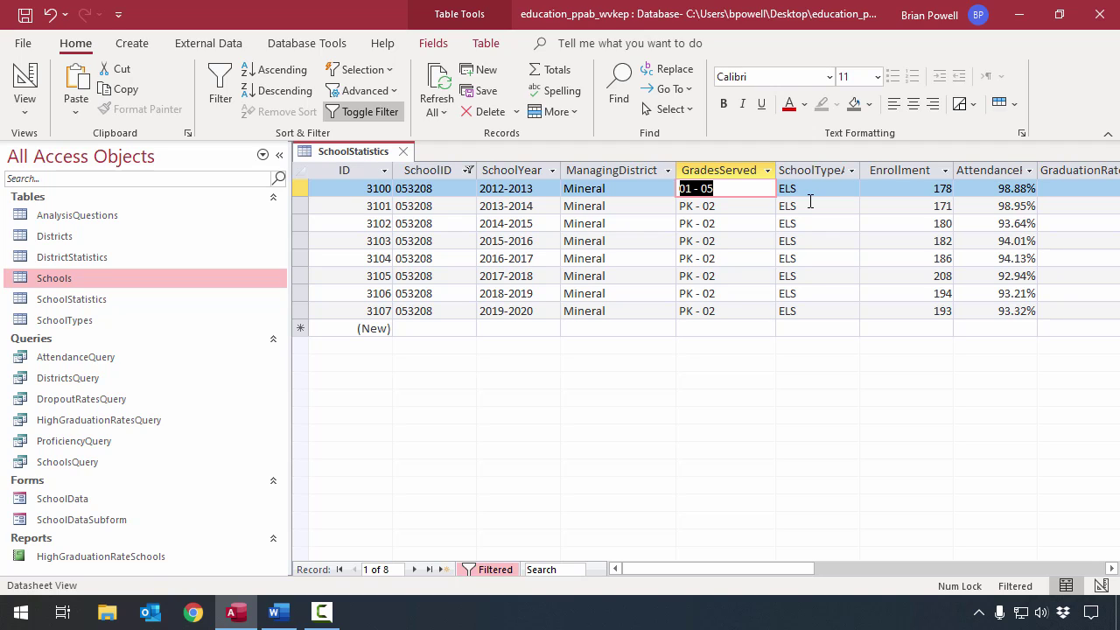
- Copy the 01 - 05 GradesServed value into the 2013-2014 through 2019-2020 records of school 053208 and save the last one
click(120, 95)
key(Down)
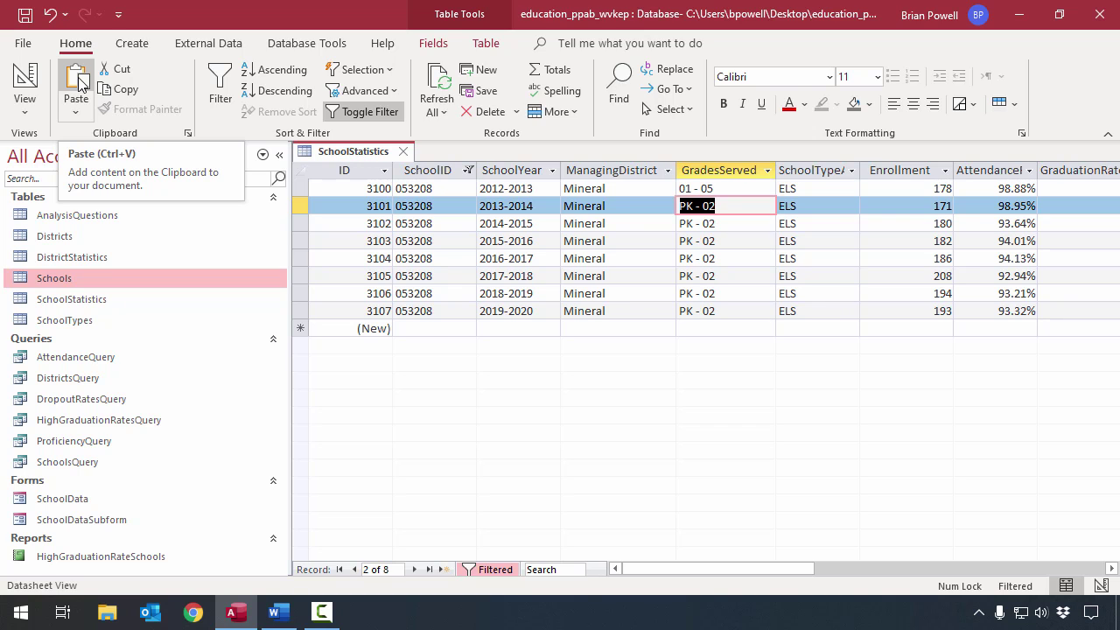
click(76, 83)
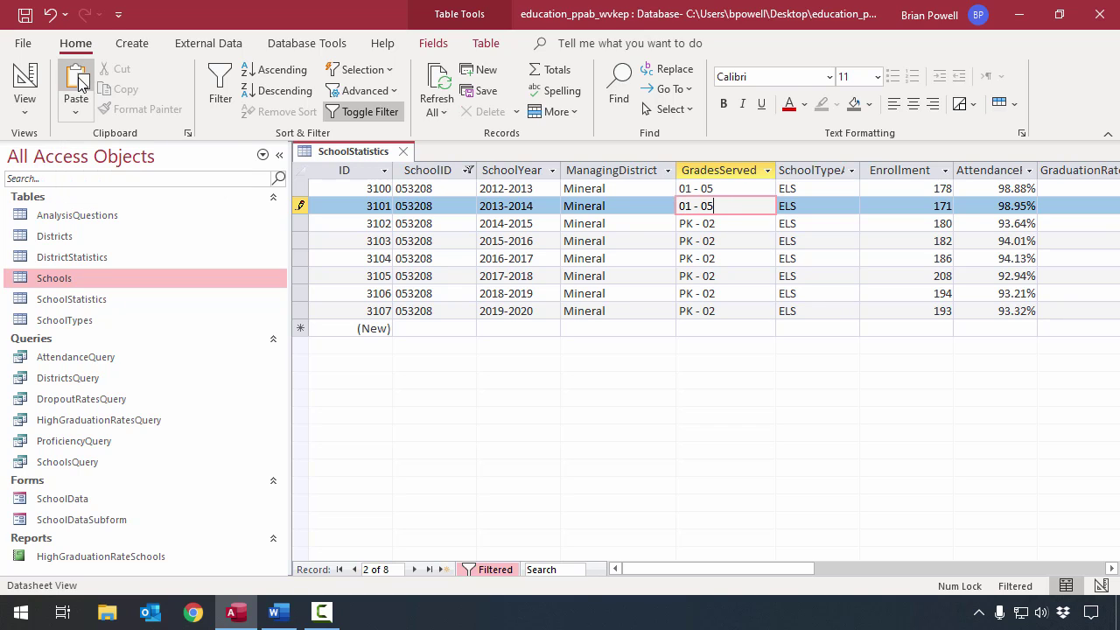
key(Down)
click(76, 84)
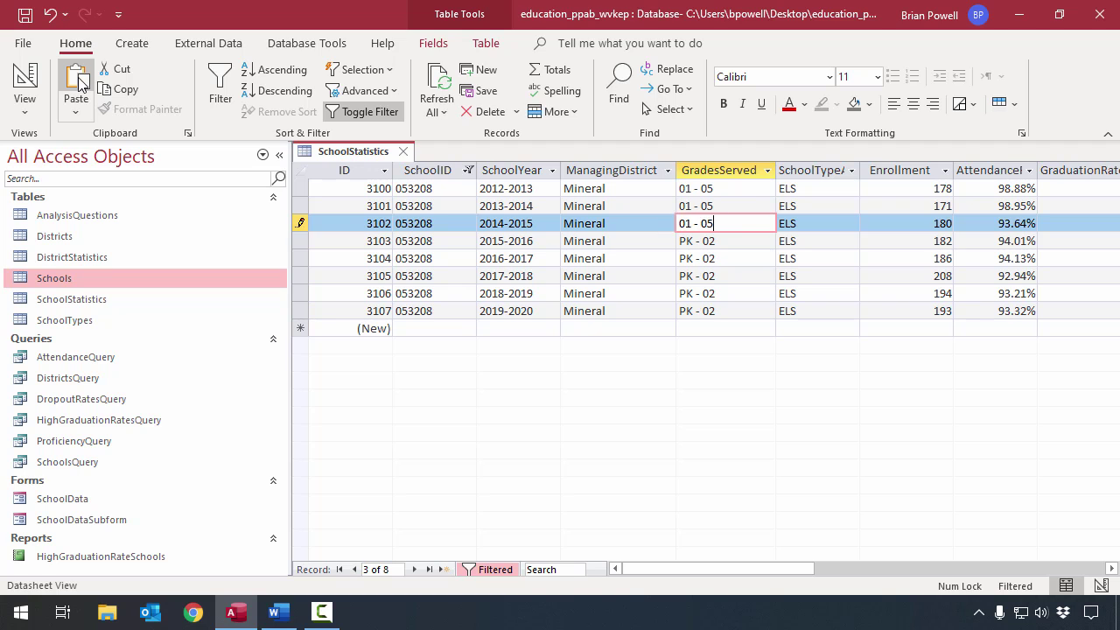
key(Down)
click(76, 83)
key(Down)
click(77, 83)
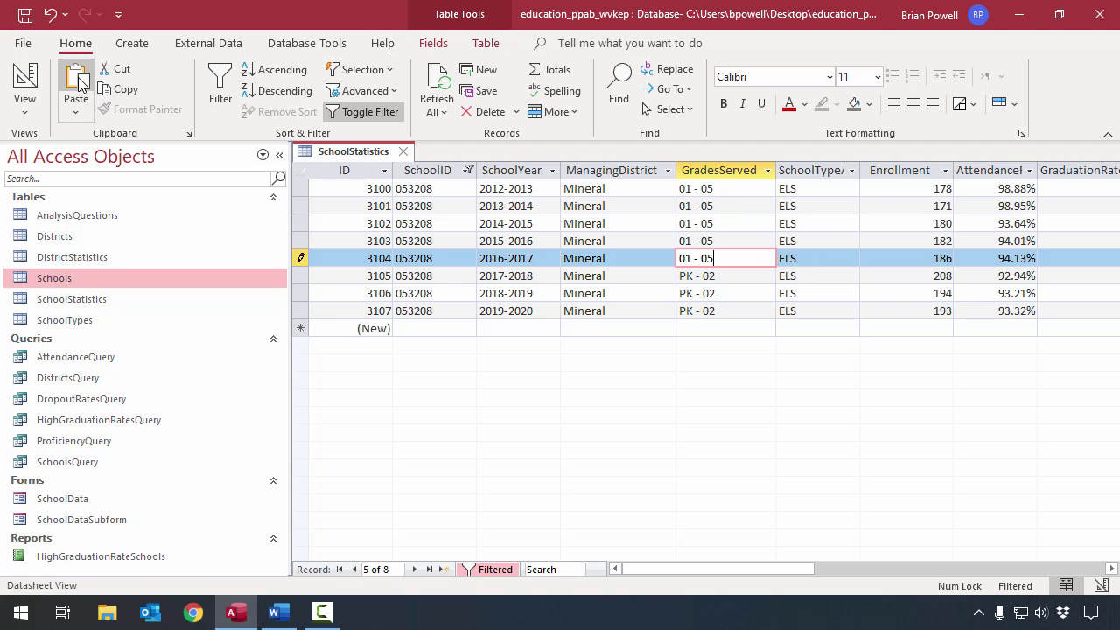
key(Down)
click(76, 84)
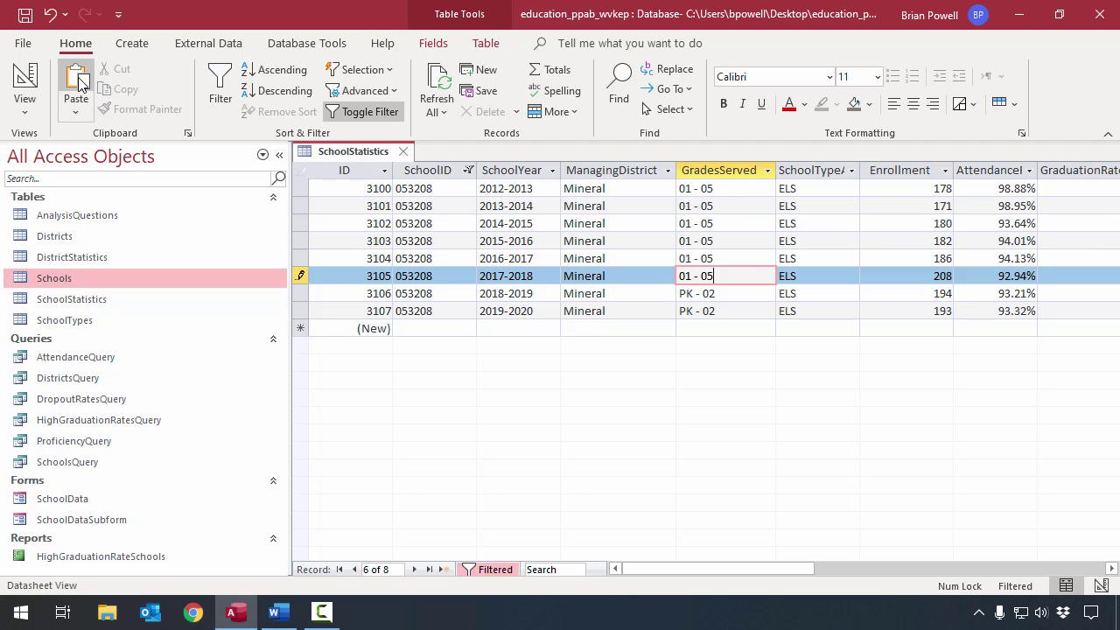
key(Down)
click(80, 77)
key(Down)
click(80, 77)
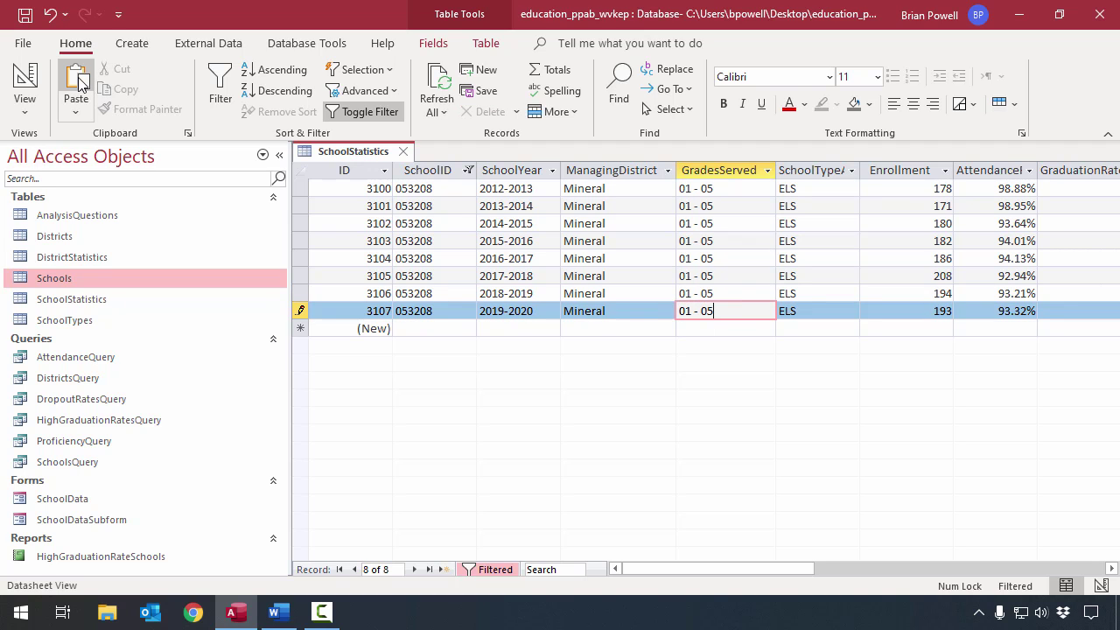
key(Up)
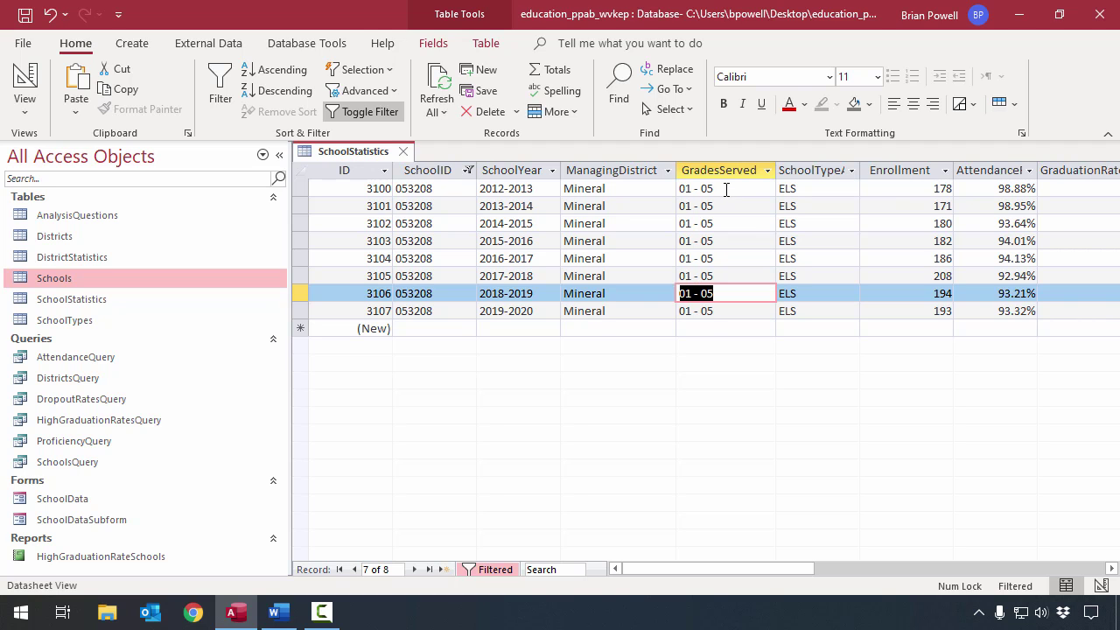
- Clear the SchoolID filter and filter the SchoolStatistics table to the records whose SchoolID equals 075103
click(468, 171)
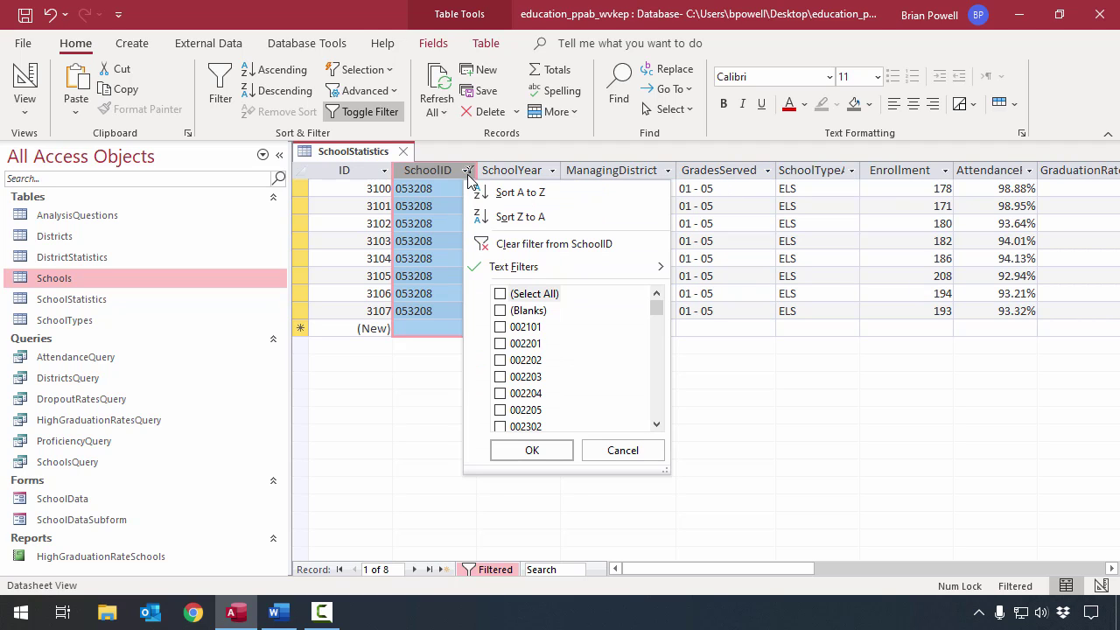
click(573, 244)
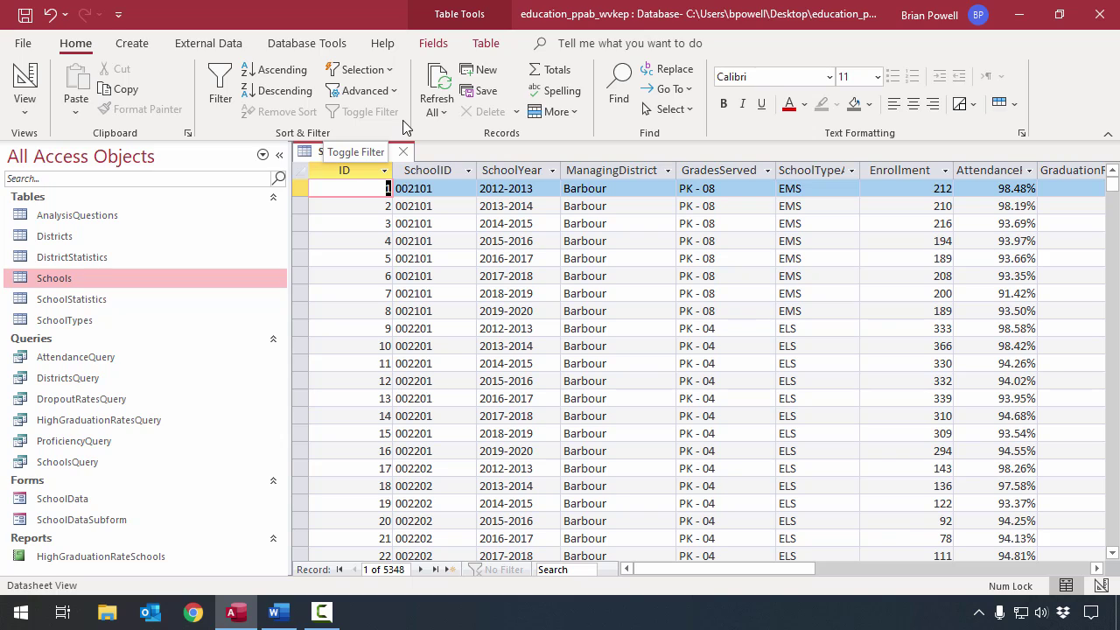
click(469, 171)
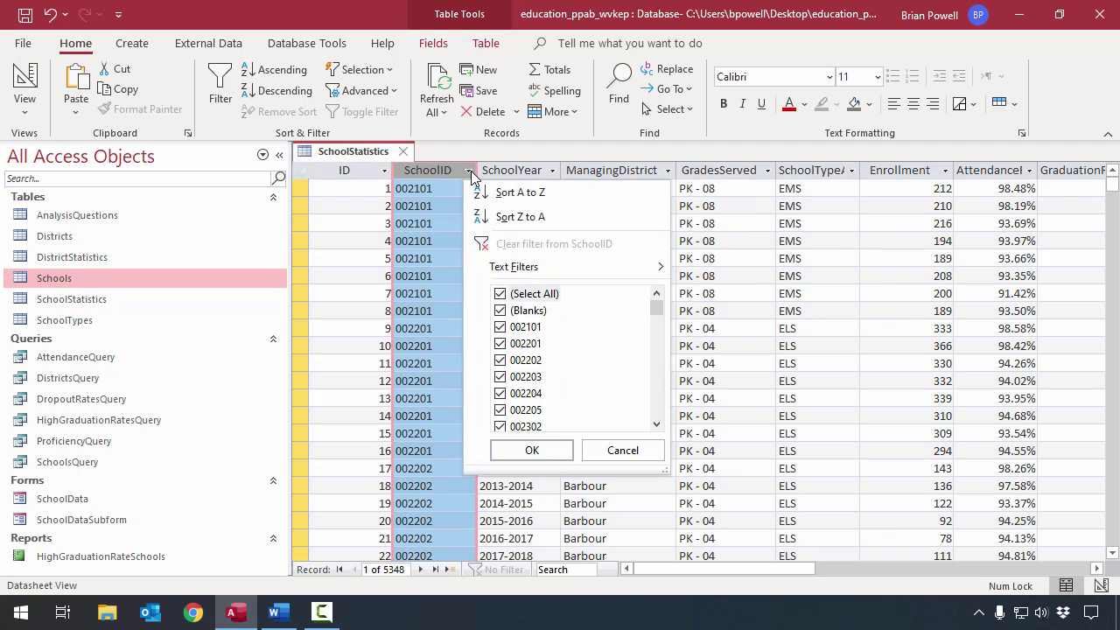
mouse_move(640, 271)
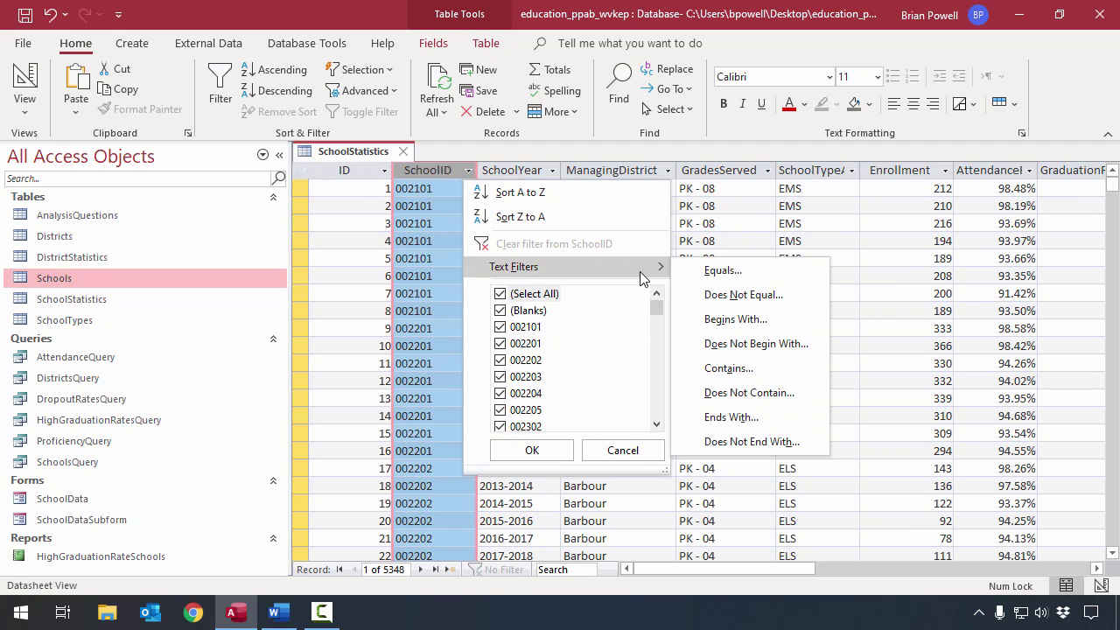
click(722, 271)
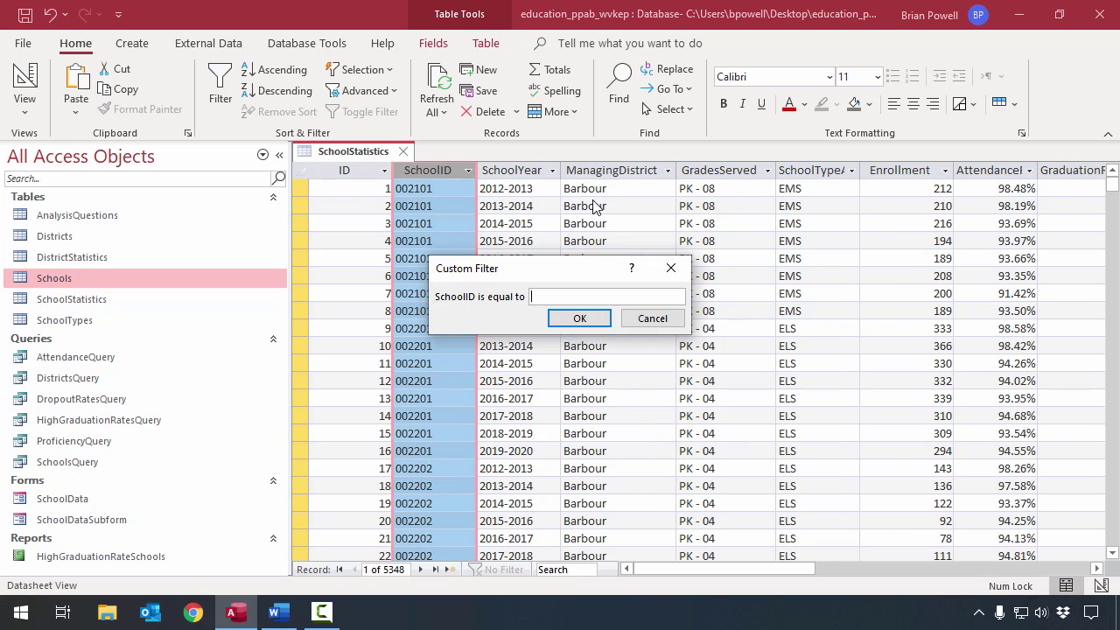
text(075103)
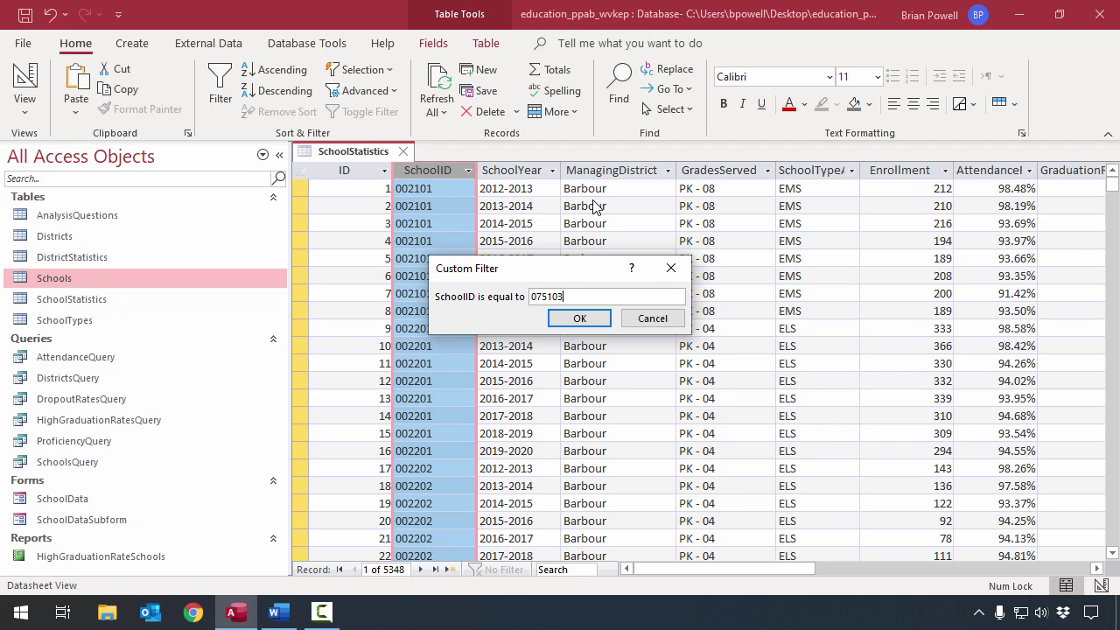
click(595, 318)
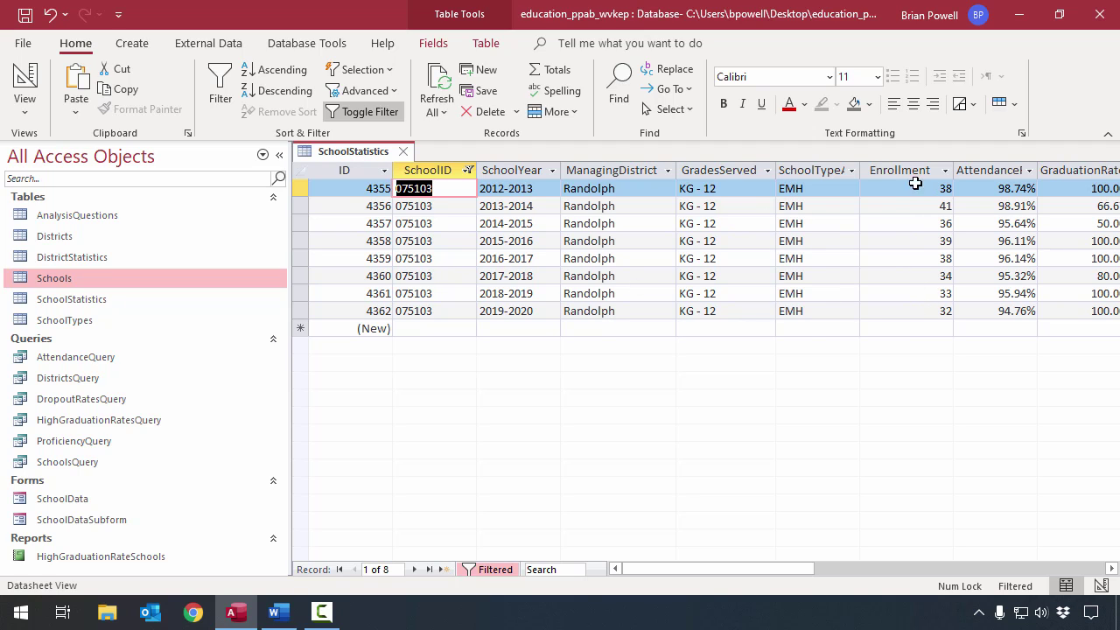
- Copy the abbreviation ELS of Elementary School from the SchoolTypes table and return to the filtered SchoolStatistics records
click(825, 189)
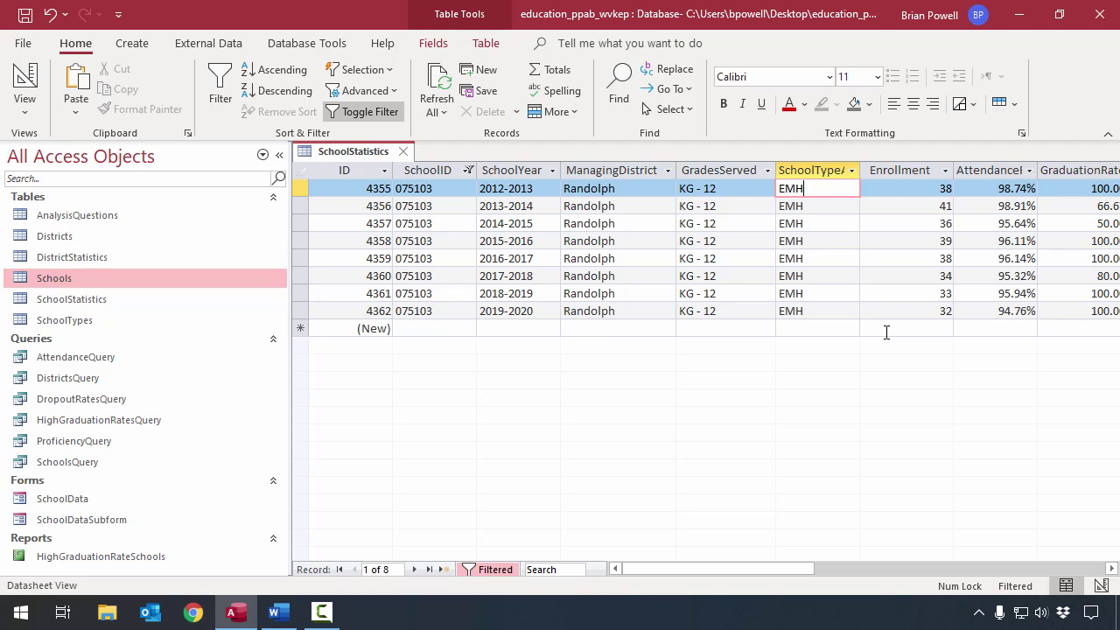
double_click(113, 322)
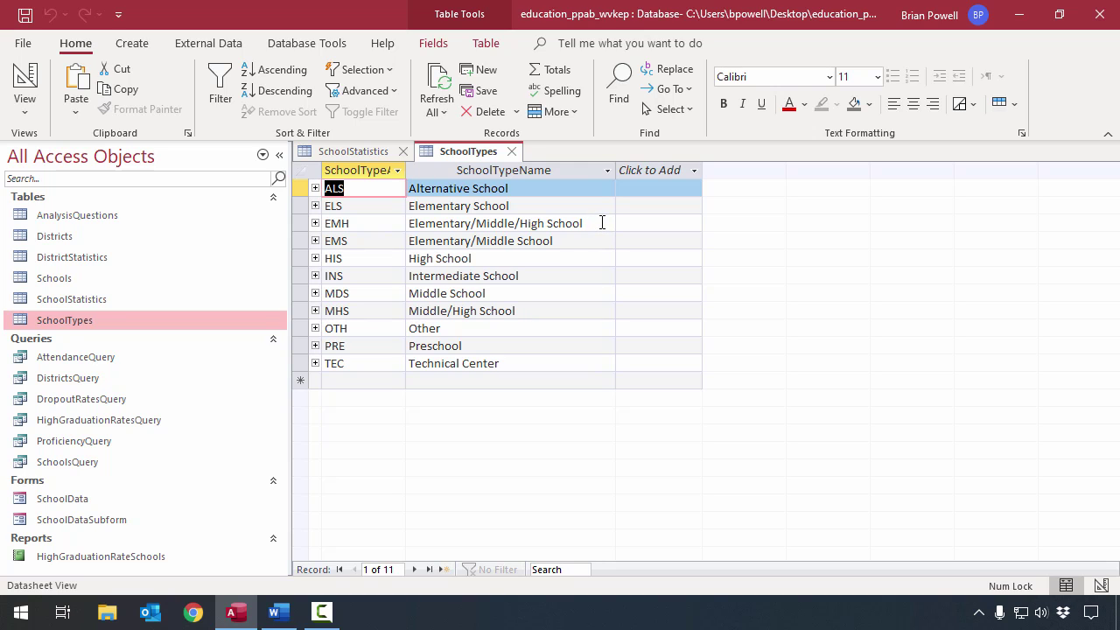
click(348, 206)
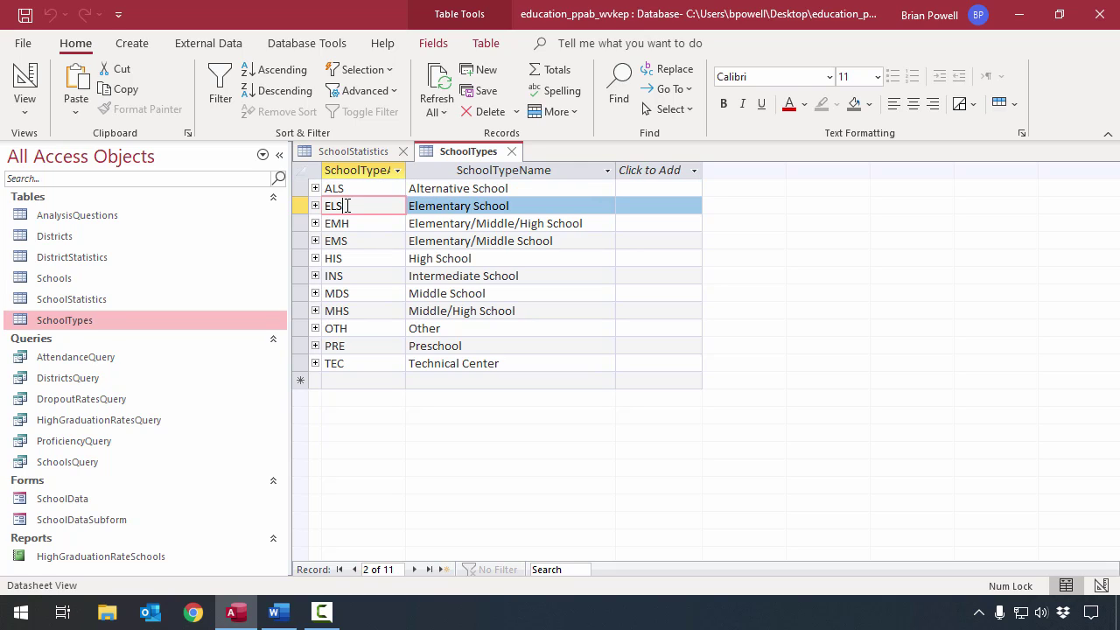
key(F2)
click(122, 89)
click(354, 153)
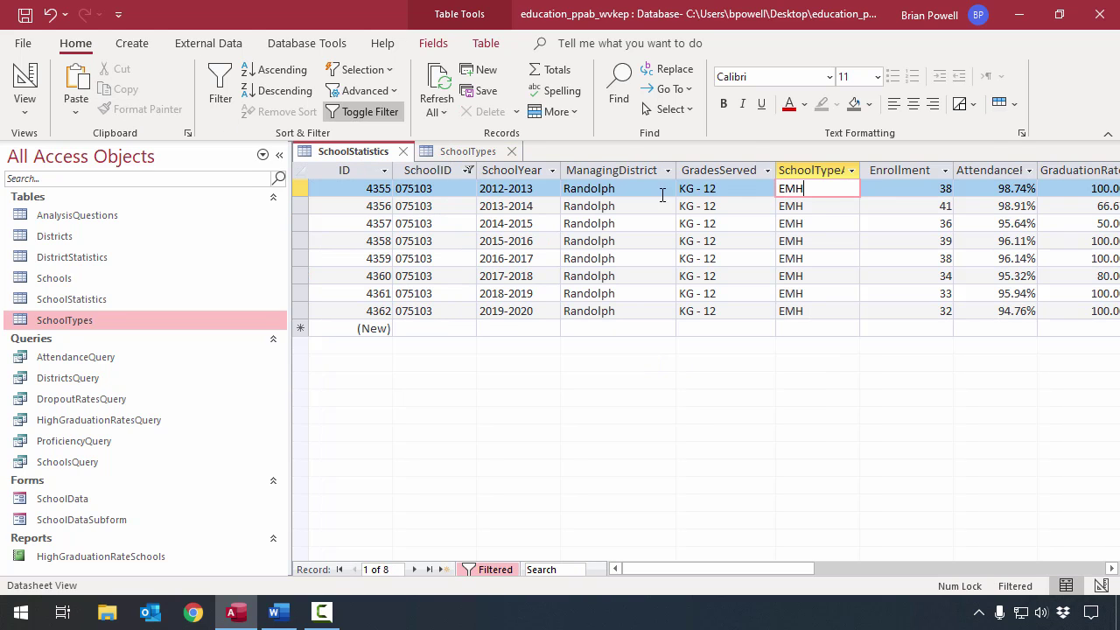
- Paste ELS as the school type abbreviation in all 2012-2013 through 2019-2020 records of school 075103 and save the last record
key(F2)
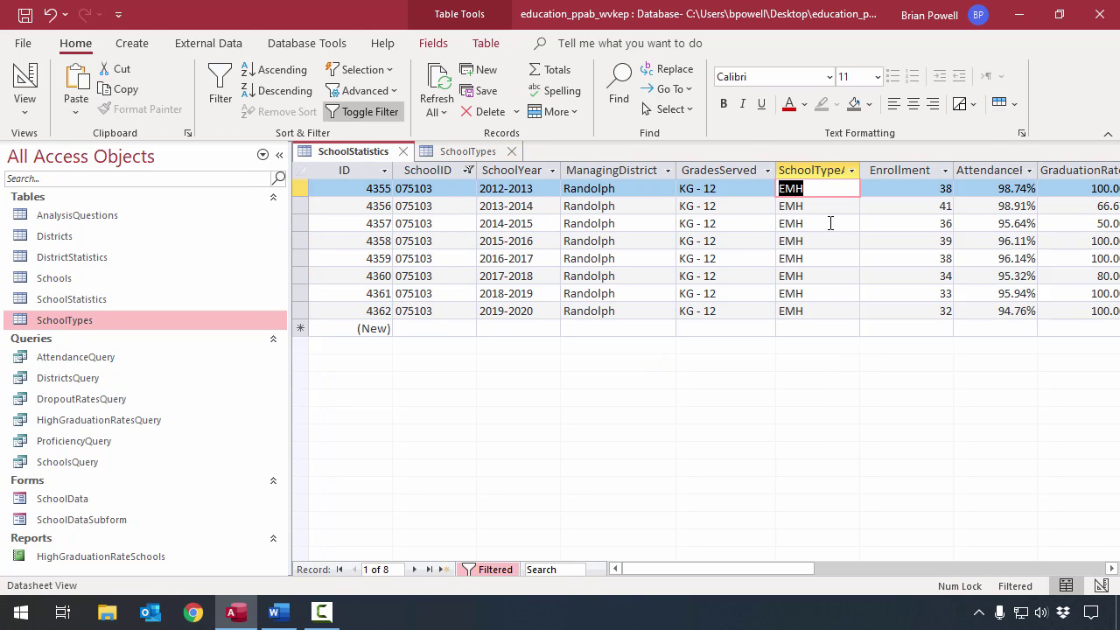
click(76, 84)
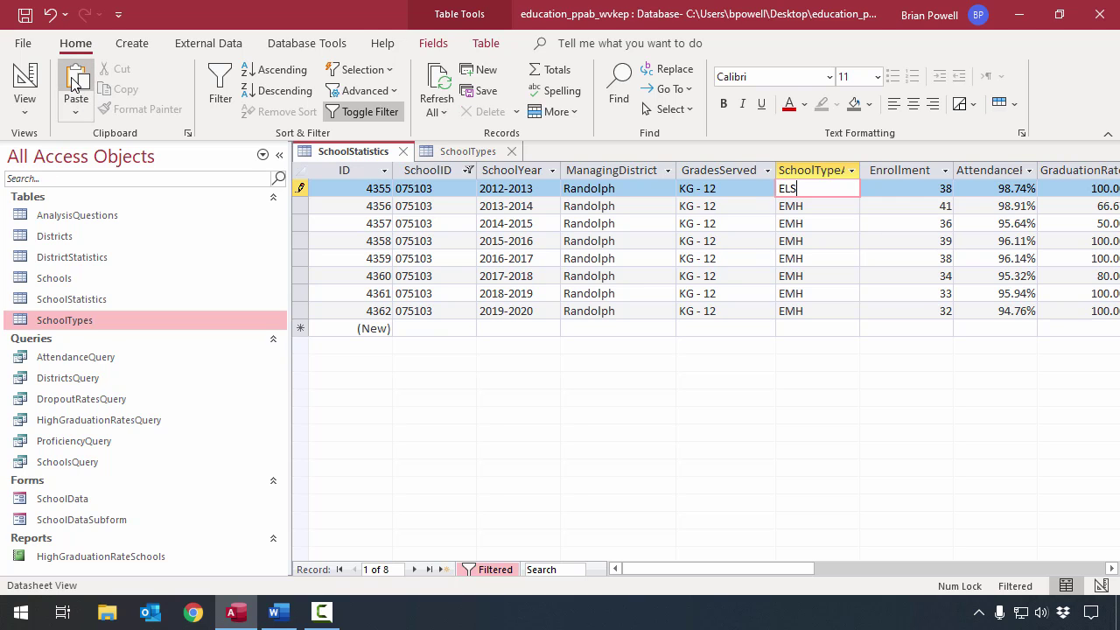
key(Down)
click(76, 84)
key(Down)
click(75, 83)
key(Down)
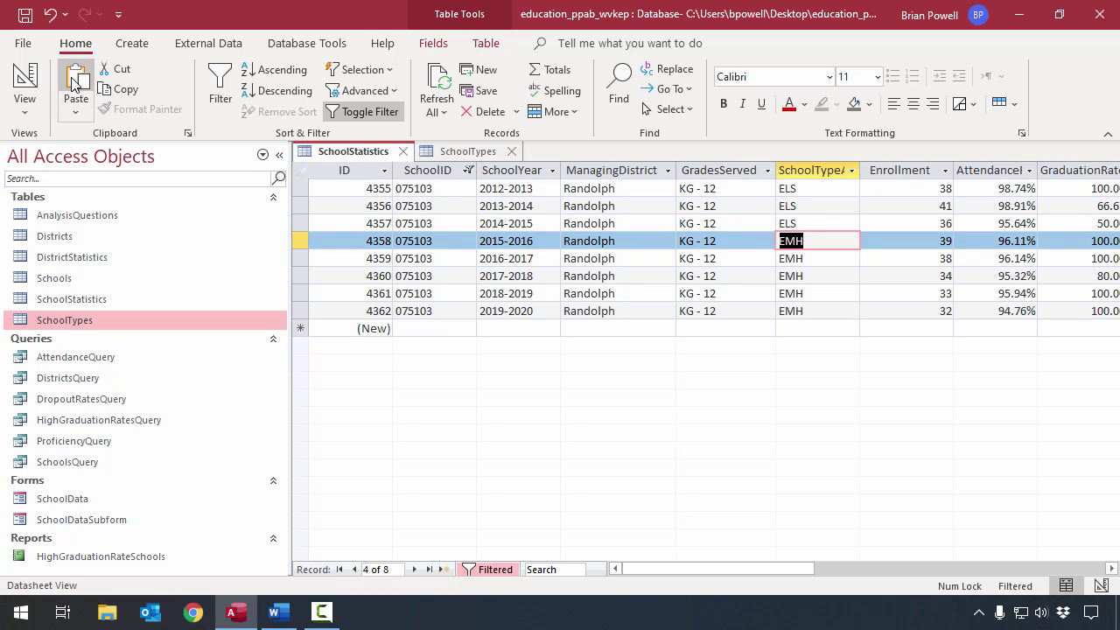
click(76, 84)
key(Down)
click(75, 83)
key(Down)
click(75, 83)
key(Down)
click(75, 84)
key(Down)
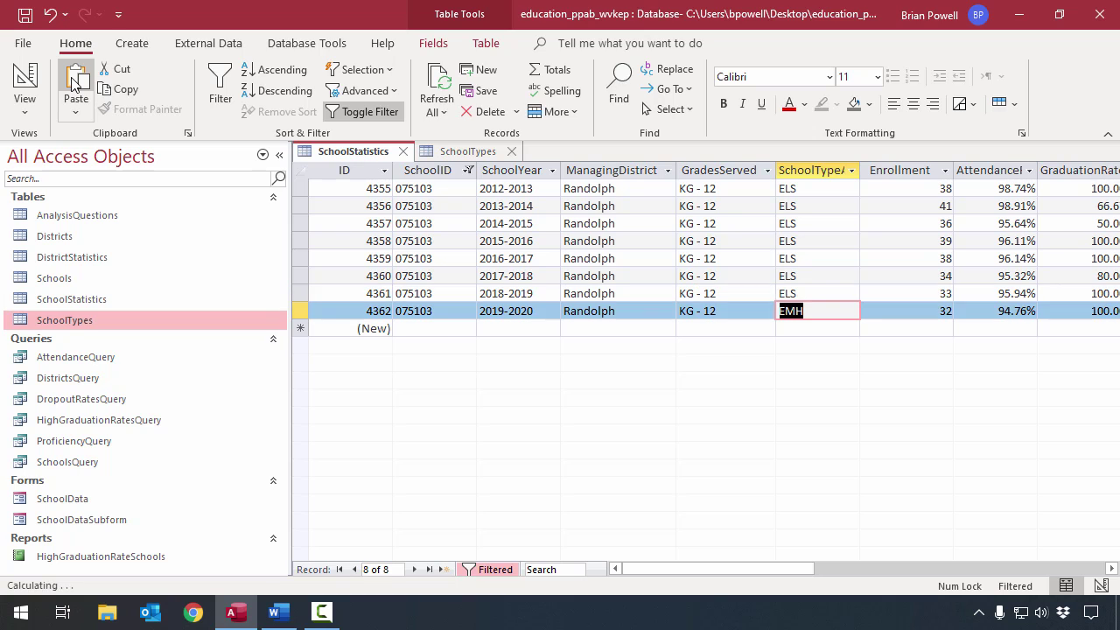
click(75, 84)
key(Up)
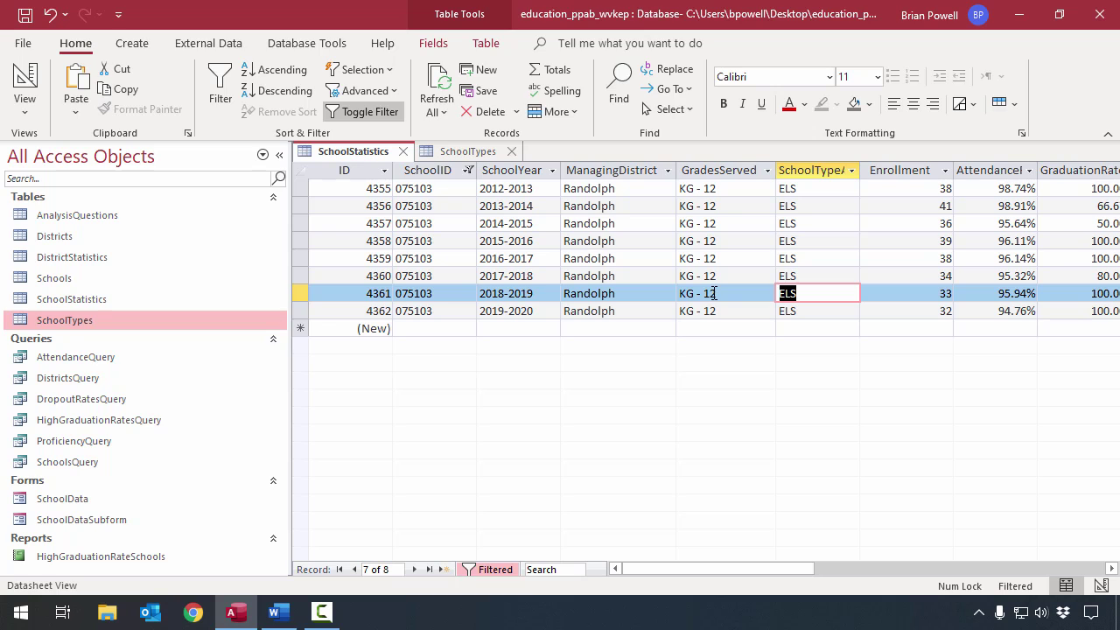
- Filter the SchoolStatistics table to the records whose SchoolID equals 002201
key(alt+Tab)
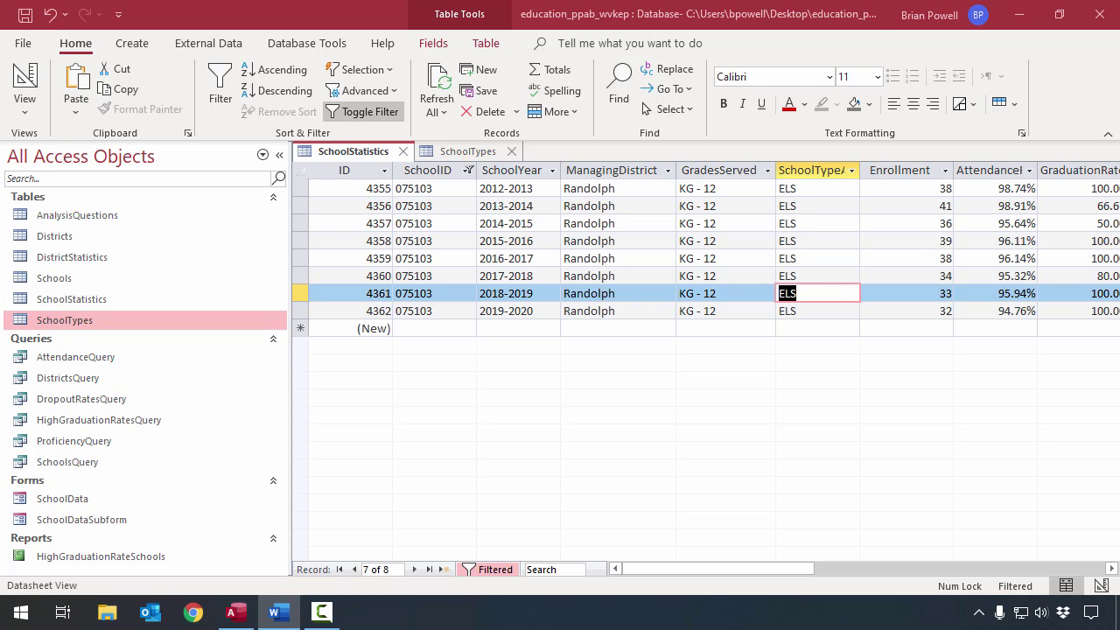
click(467, 171)
click(469, 170)
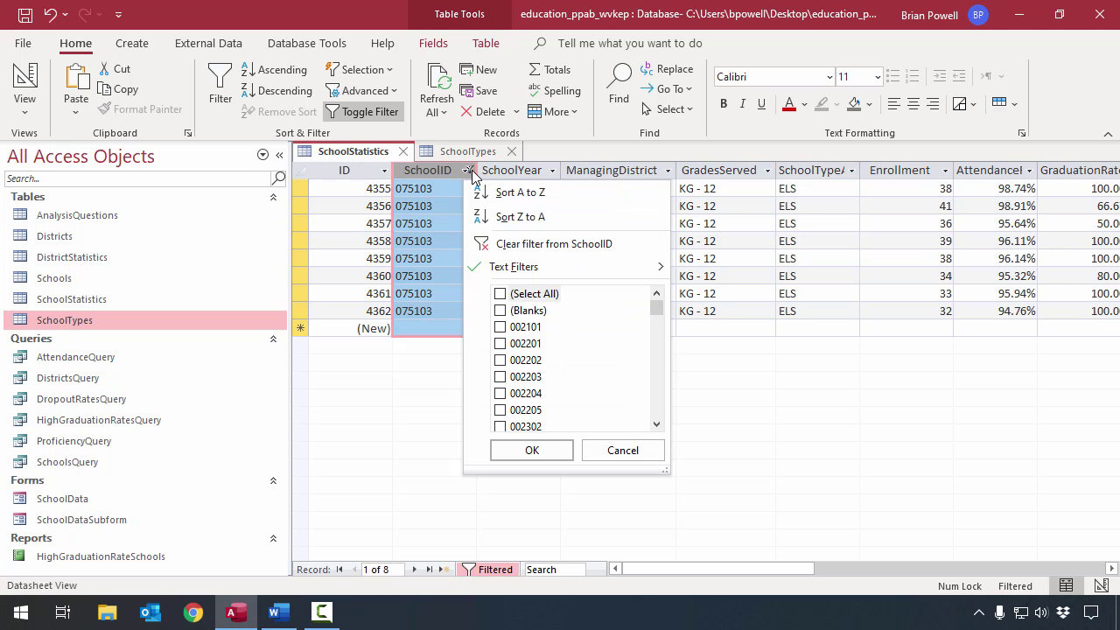
mouse_move(554, 272)
click(691, 270)
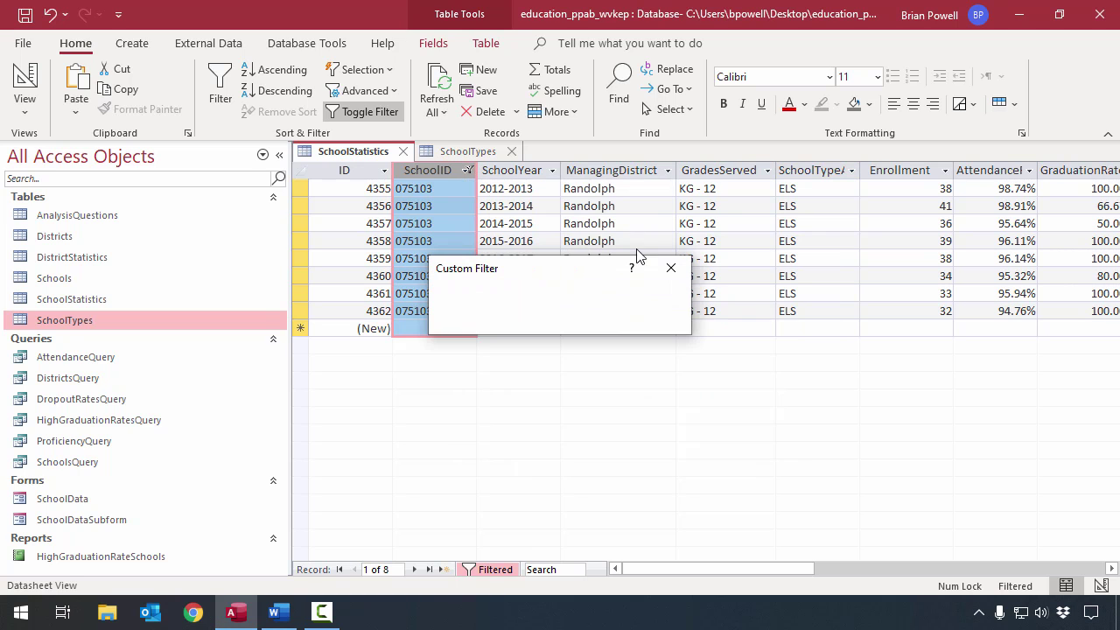
text(0)
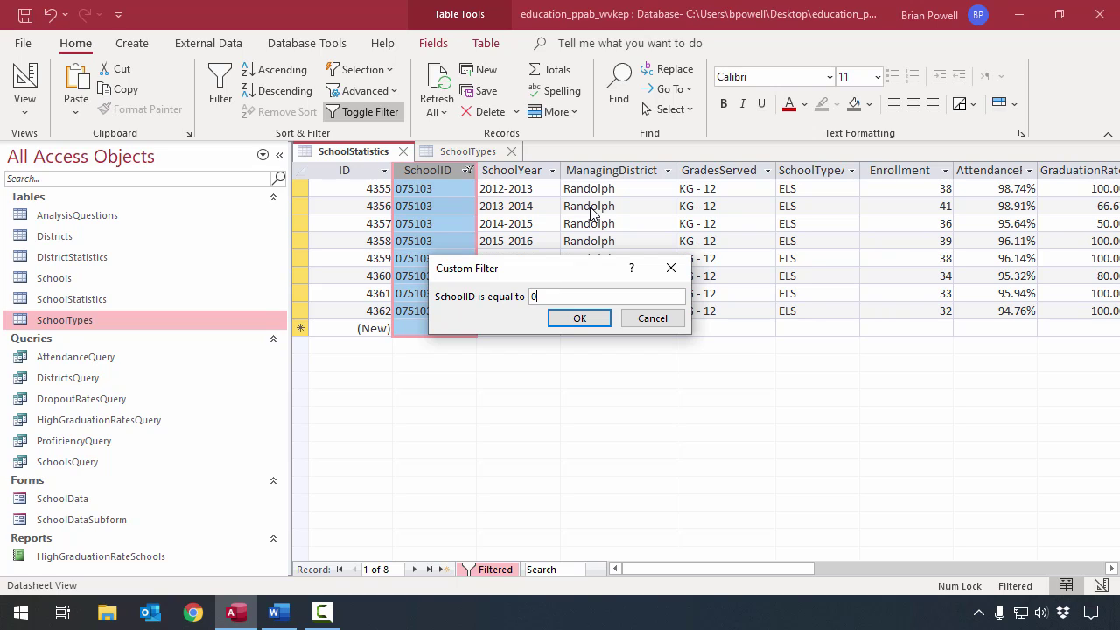
text(02201)
click(581, 319)
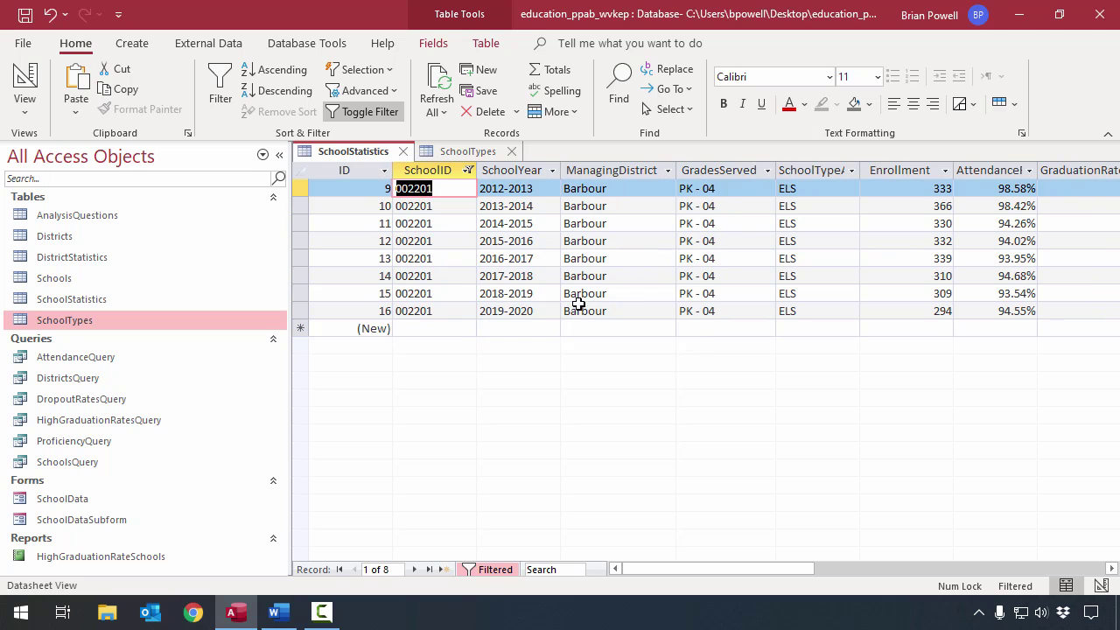
- Try to save AHS as the school type abbreviation in the 2012-2013 record of school 002201, and discard the entry
click(833, 188)
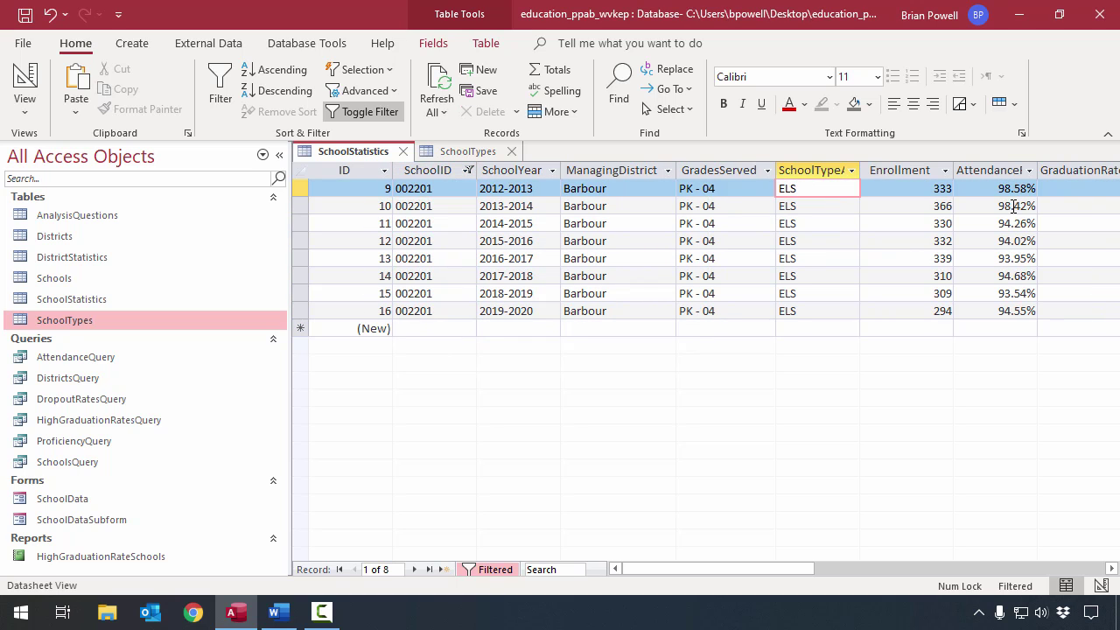
key(shift+Home)
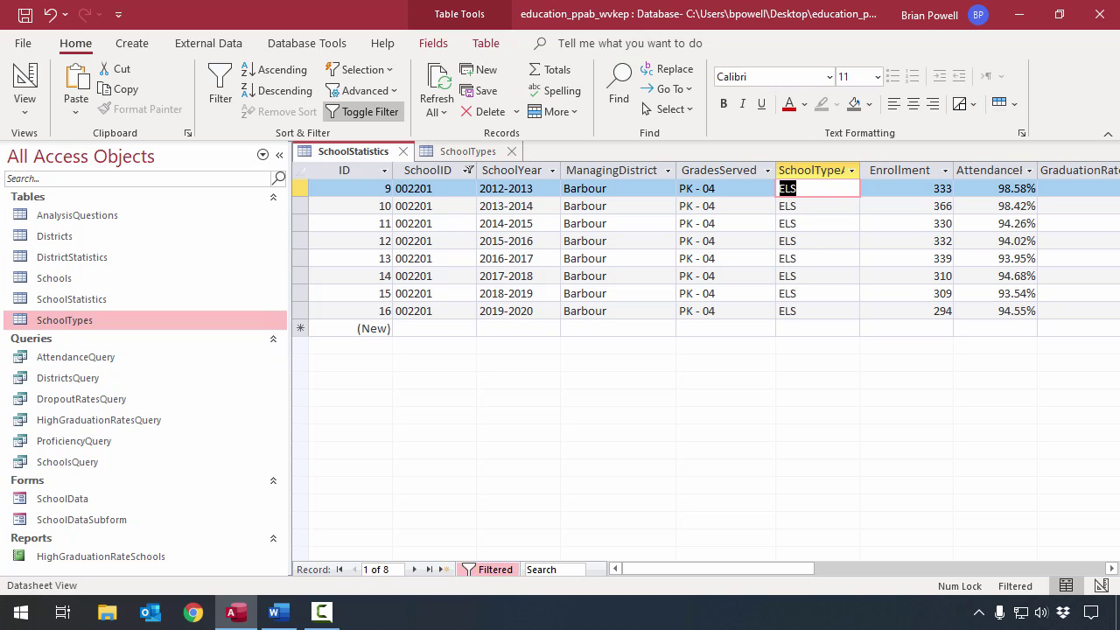
text(AHS)
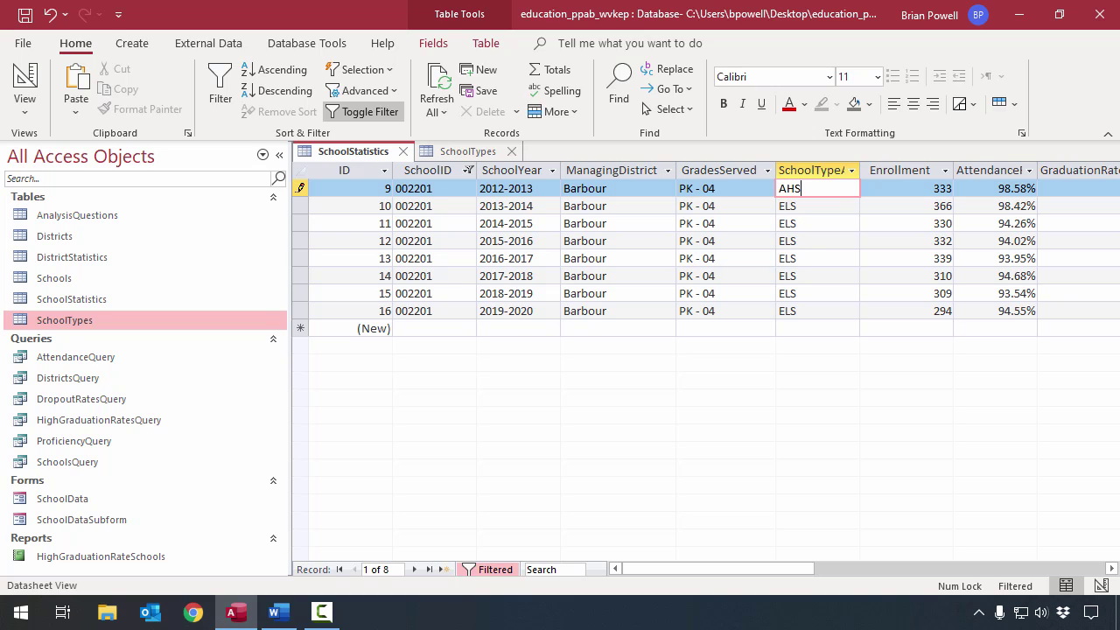
key(Down)
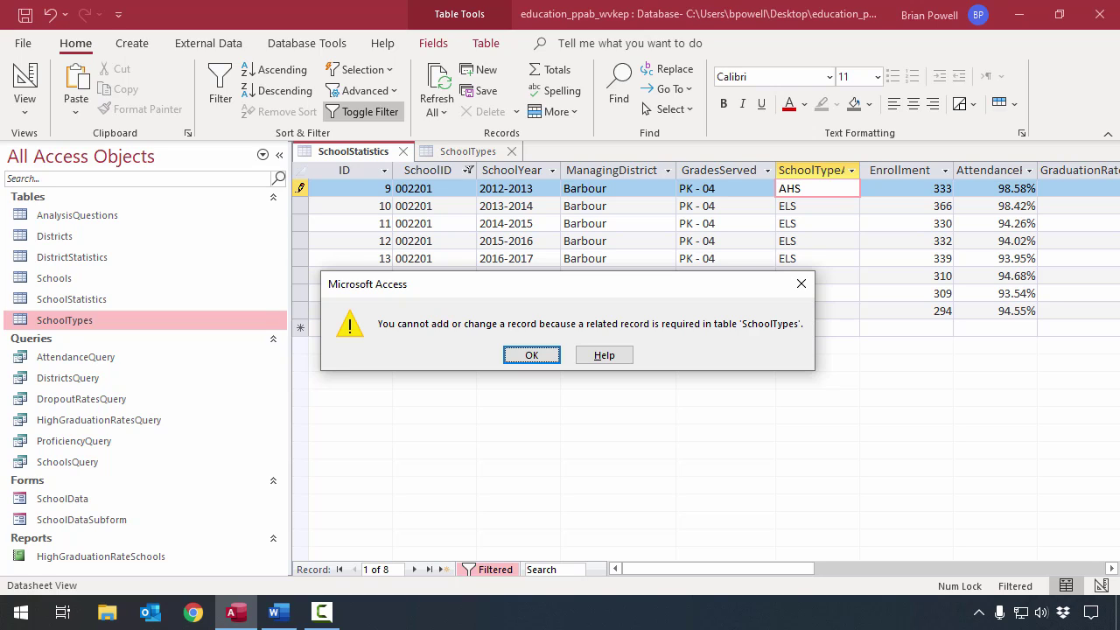
click(532, 355)
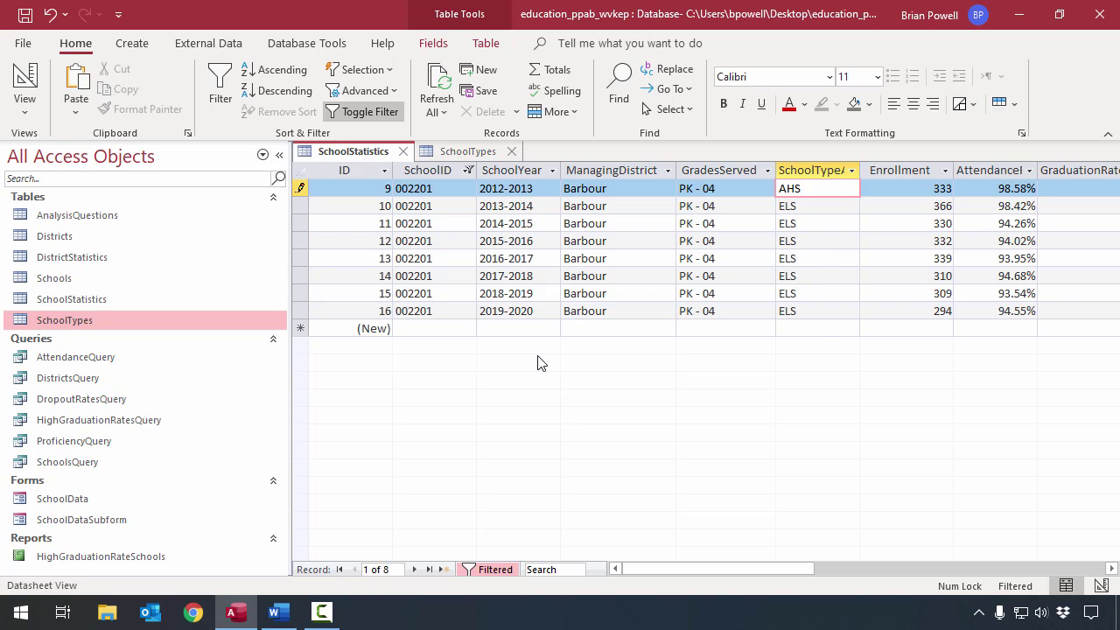
click(540, 363)
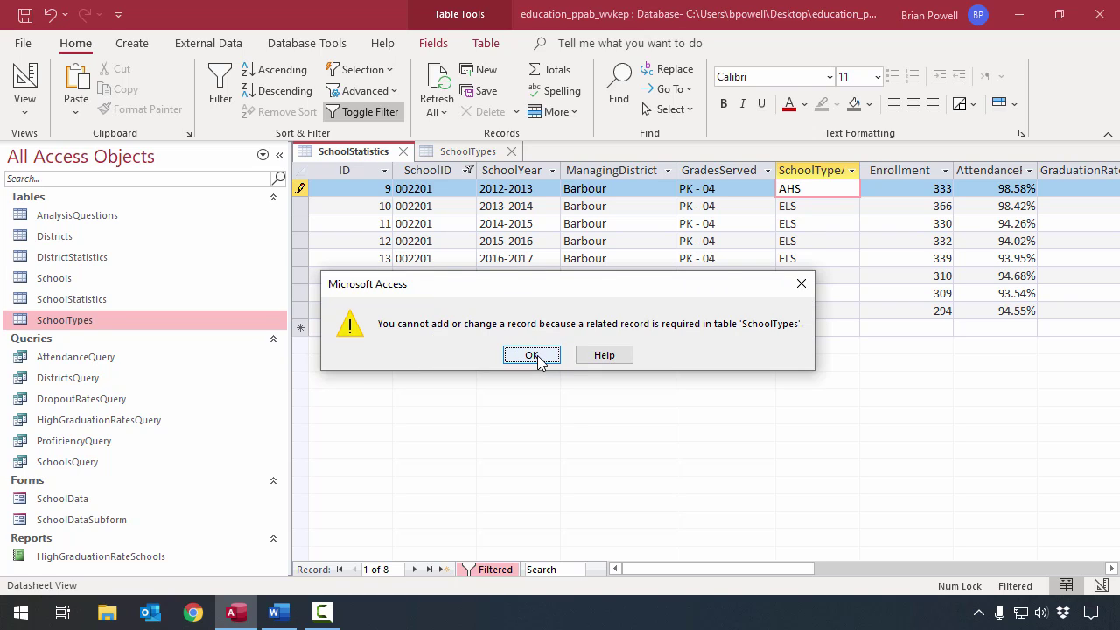
click(532, 355)
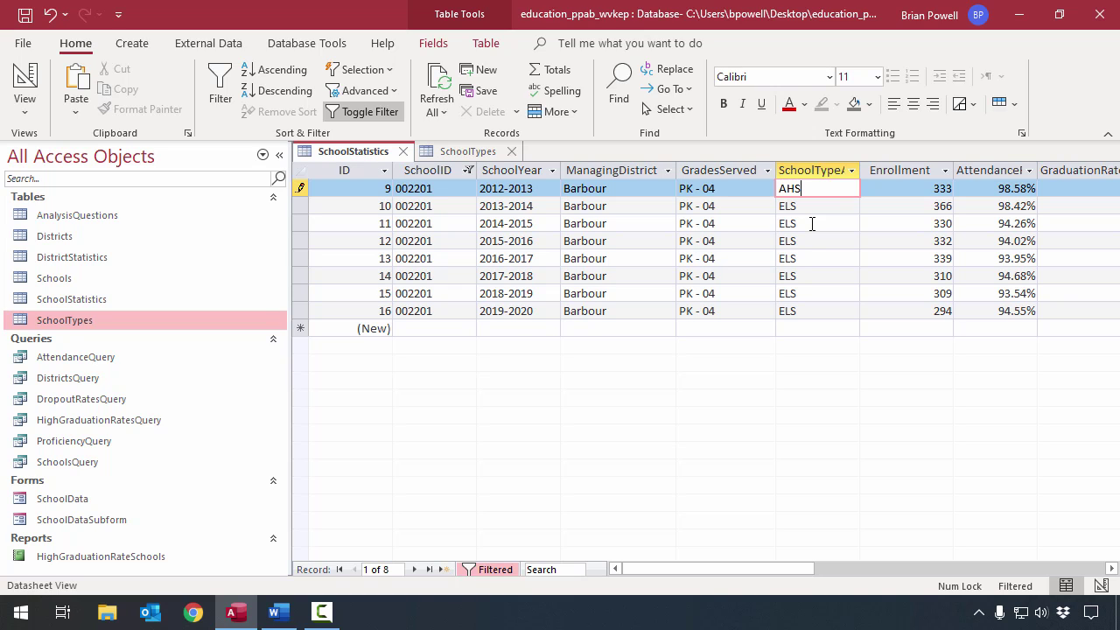
key(Escape)
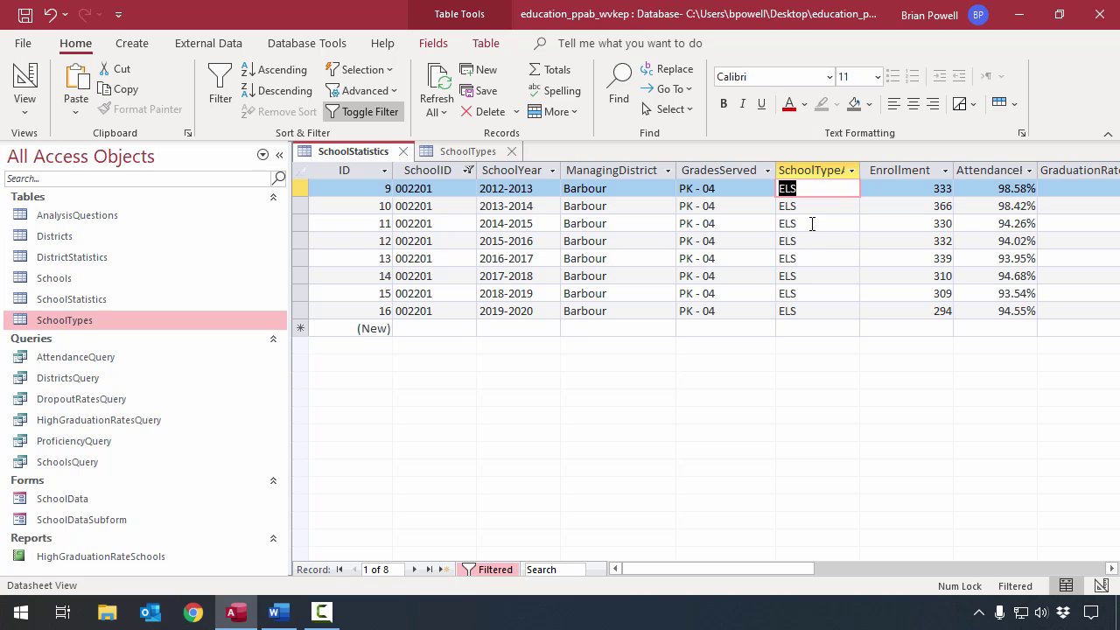
- Review the school type values in the records of school 002201 and check them against the abbreviations in the SchoolTypes table
click(816, 213)
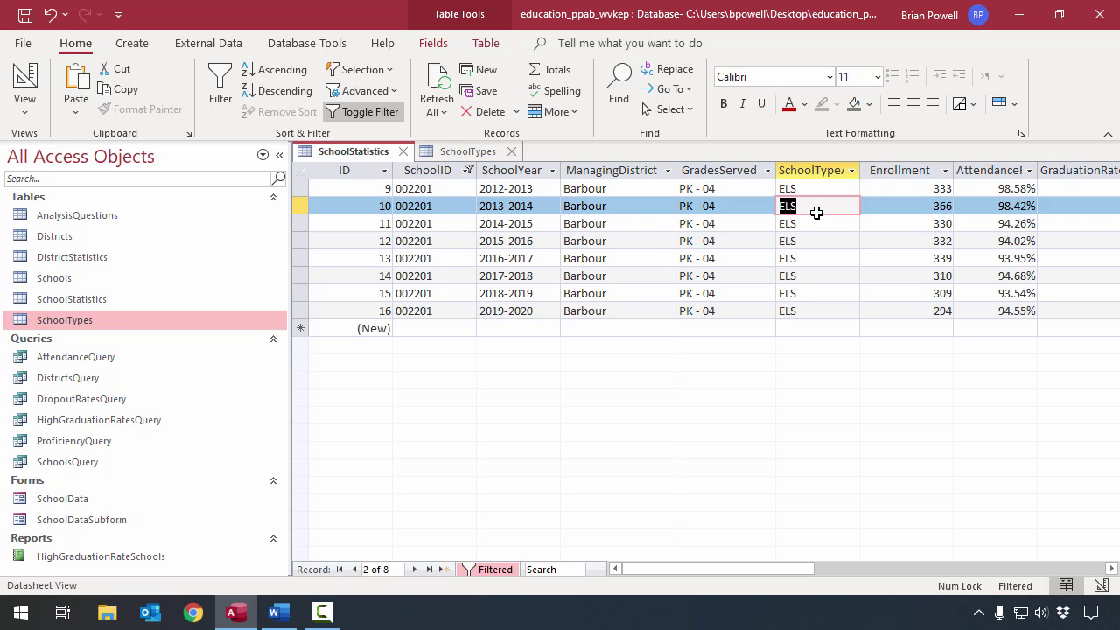
key(Down)
key(Down)
key(Down)
key(Down)
key(Down)
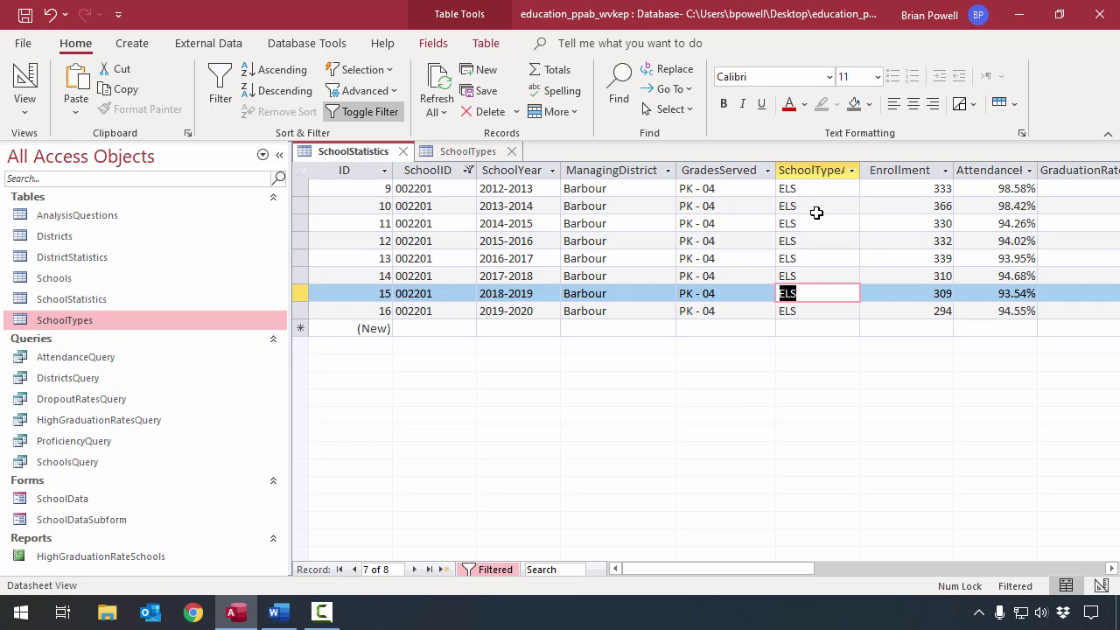
key(Up)
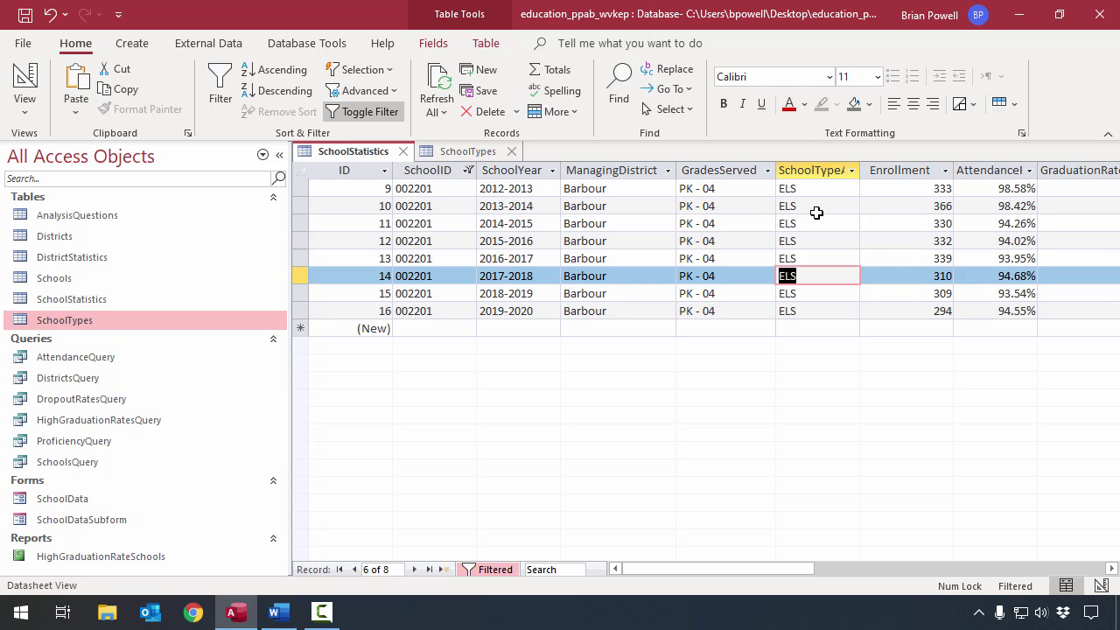
key(Up)
key(Up)
key(Up)
key(Up)
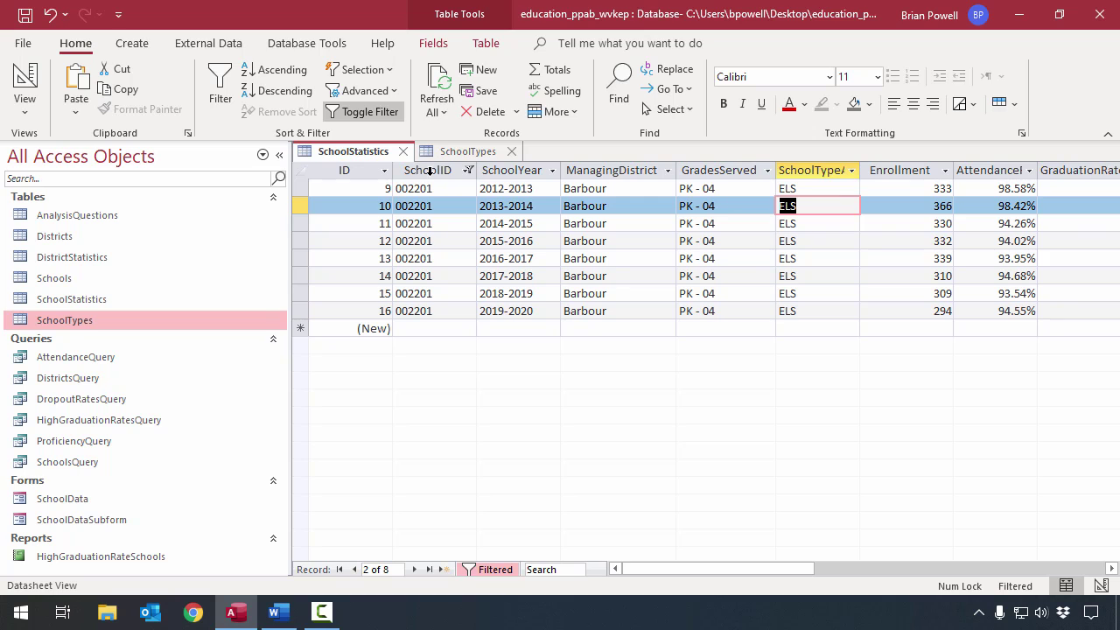
click(449, 152)
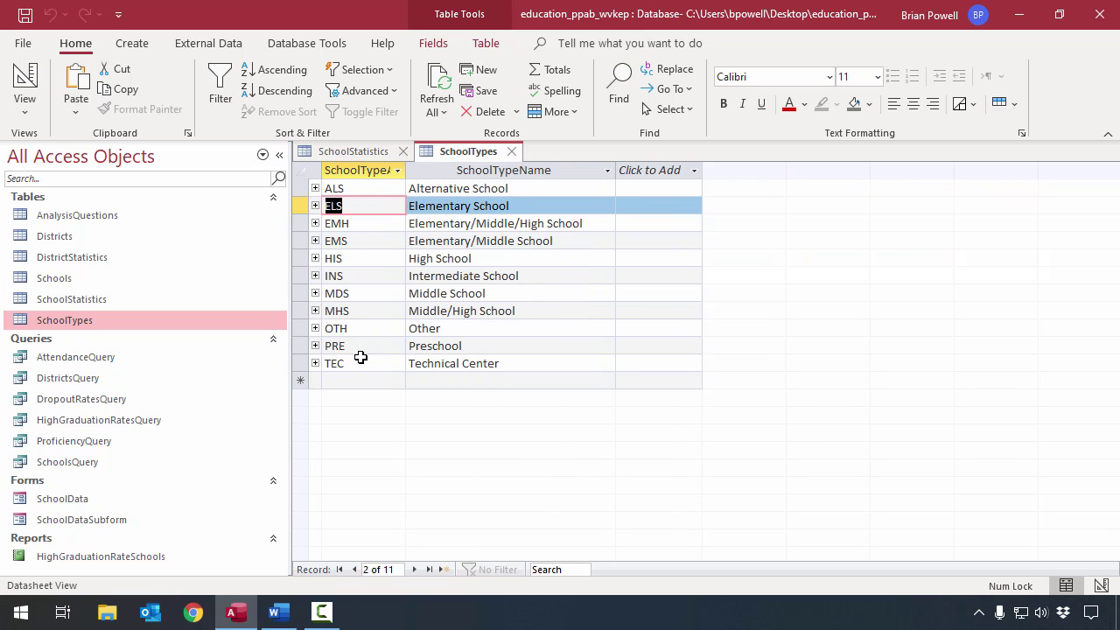
click(355, 153)
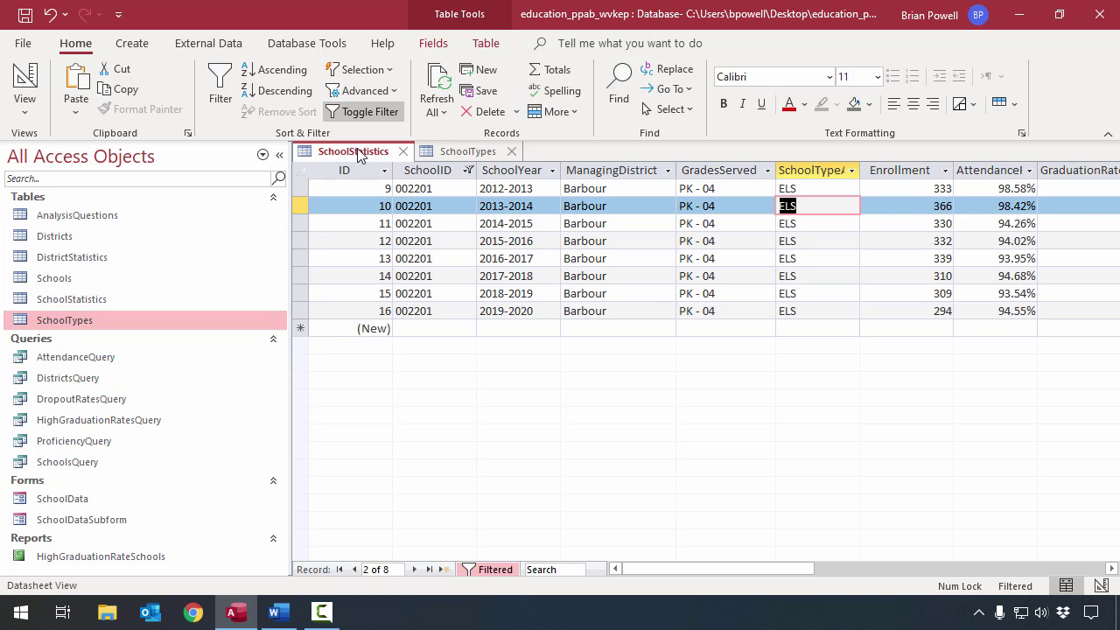
- Open the Relationships diagram and move the SchoolTypes table up beside the SchoolStatistics table
click(308, 44)
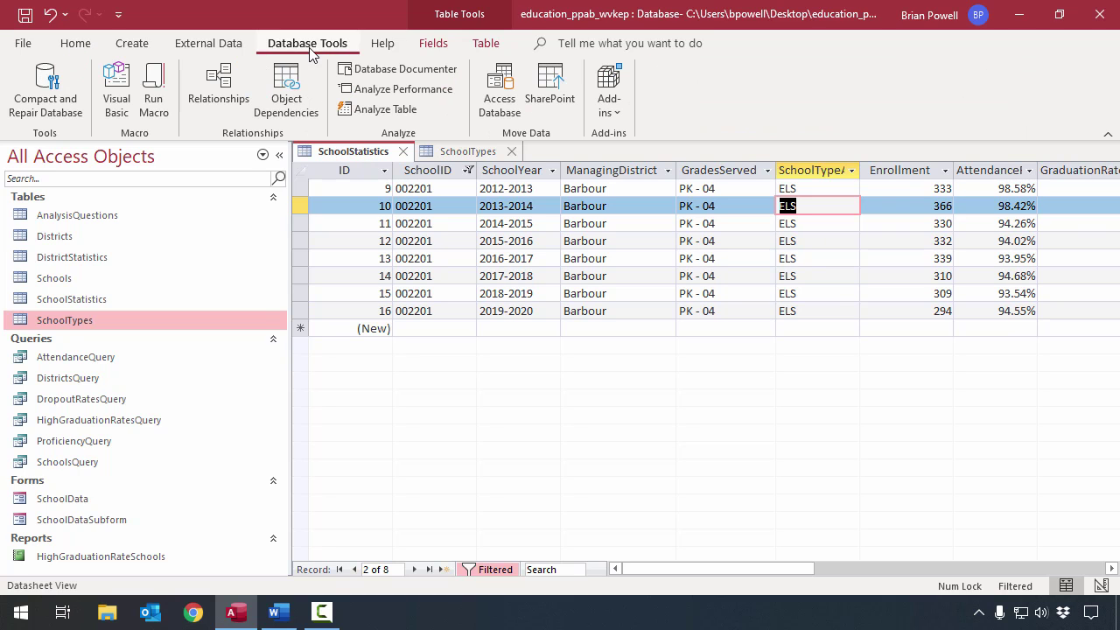
click(238, 96)
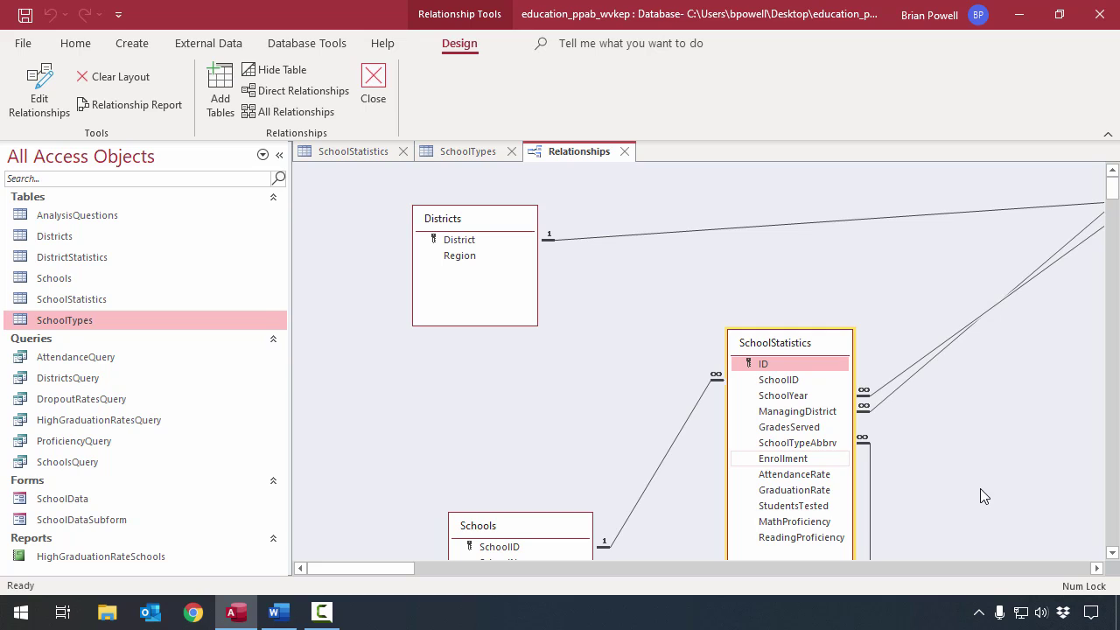
scroll(989, 453, down, 3)
drag(994, 451, 962, 265)
scroll(1039, 337, up, 3)
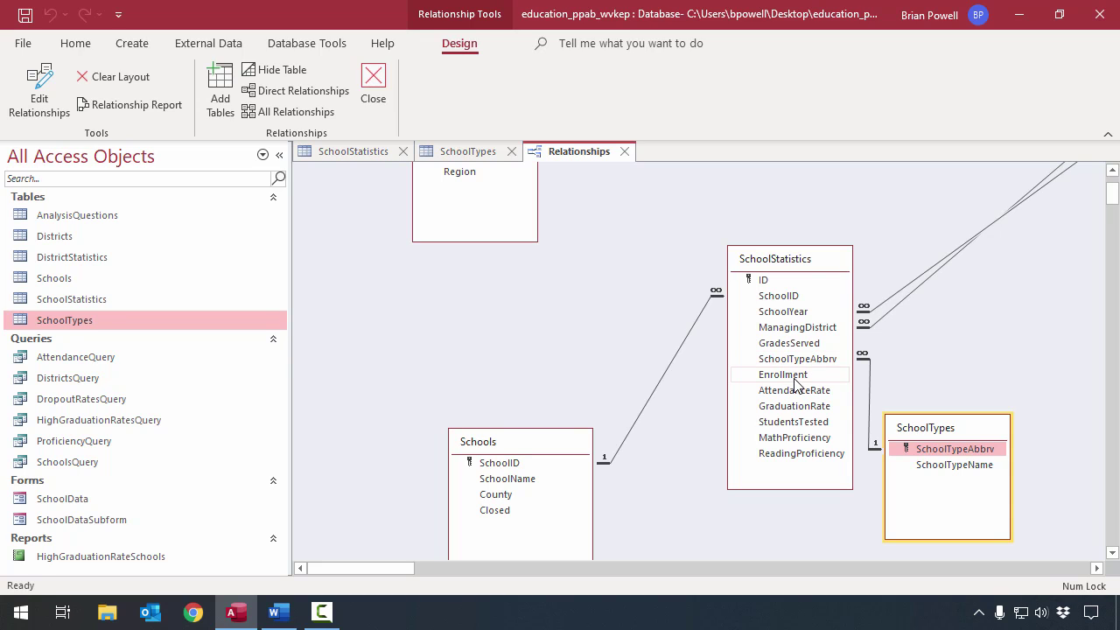
- Try the Cascade Update Related Fields option on the SchoolTypes to SchoolStatistics relationship, and cancel the relationship edit
double_click(871, 394)
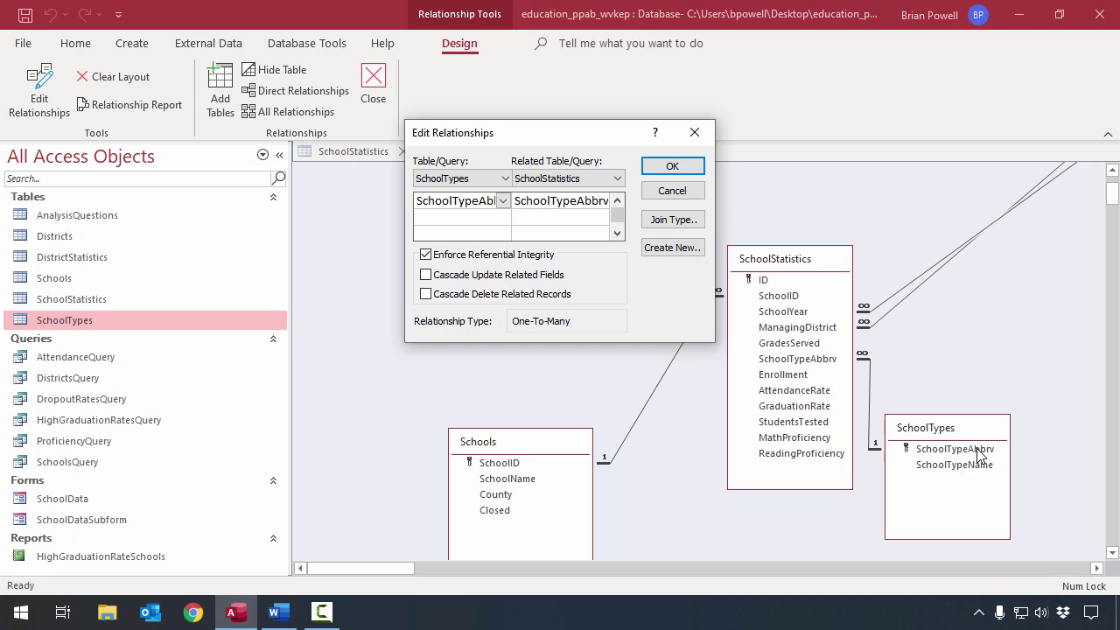
click(527, 278)
click(543, 296)
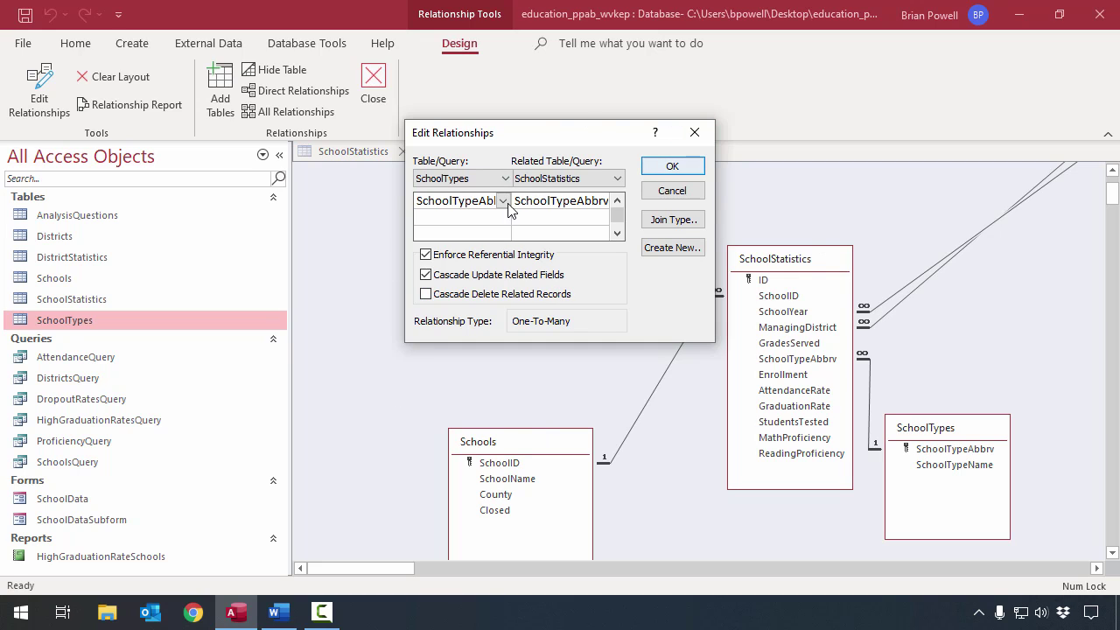
click(671, 192)
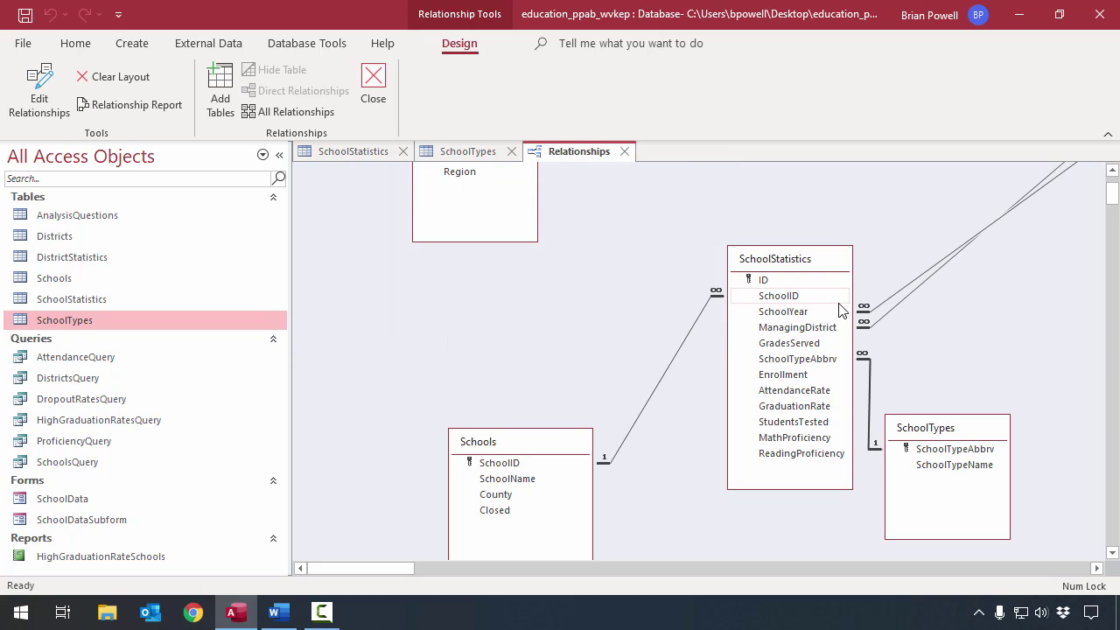
- Close the Relationships diagram and save its layout changes
click(625, 151)
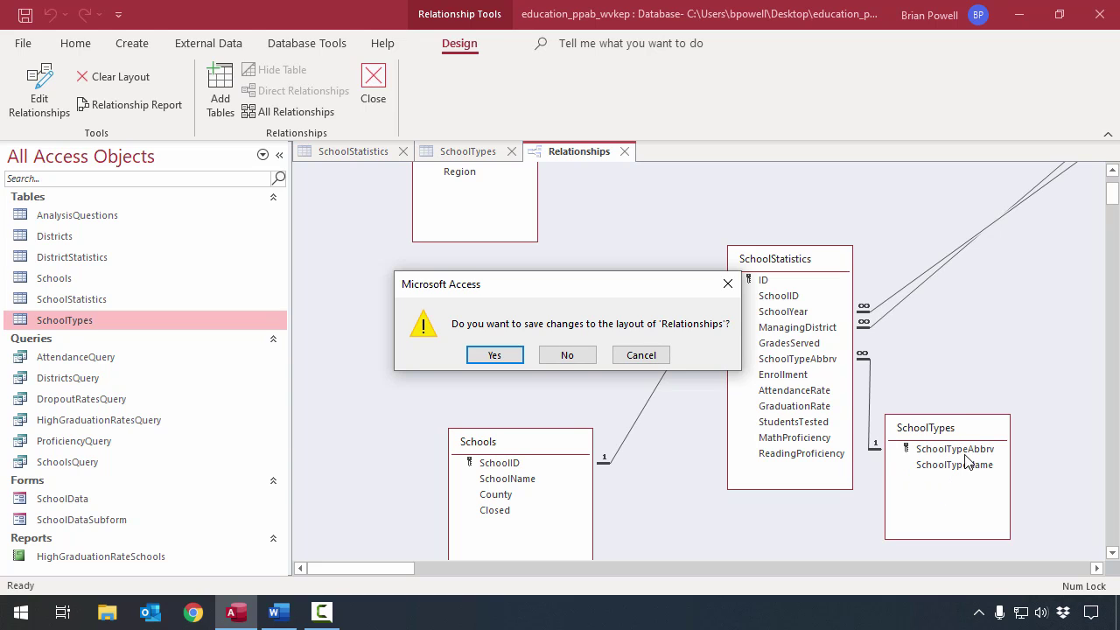
click(495, 354)
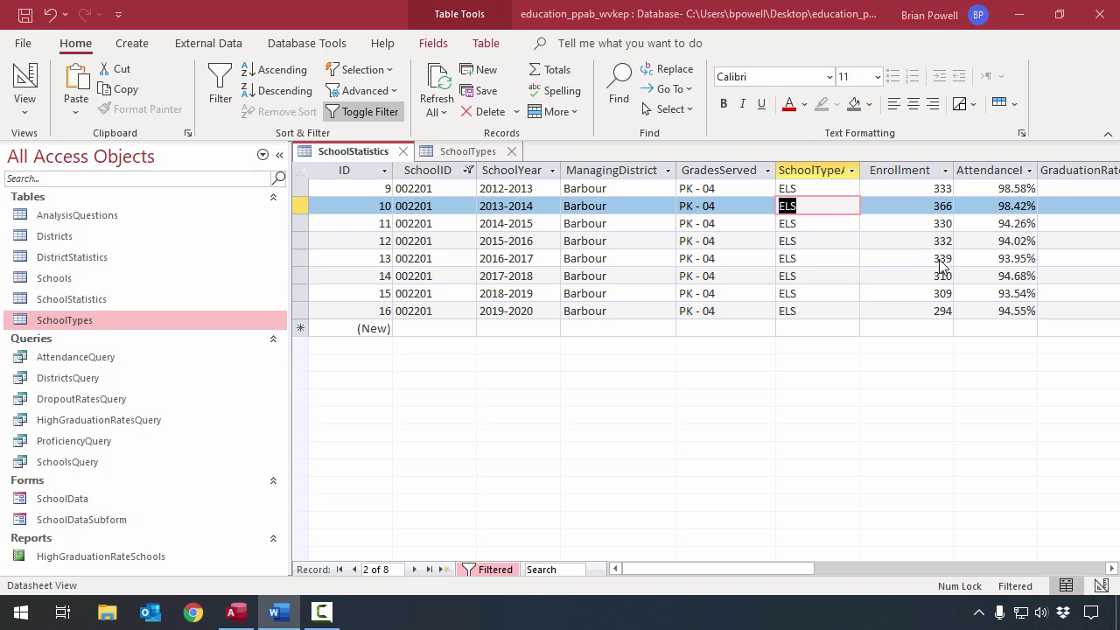
- Close the filtered SchoolStatistics table without saving its design changes and reopen it
click(402, 150)
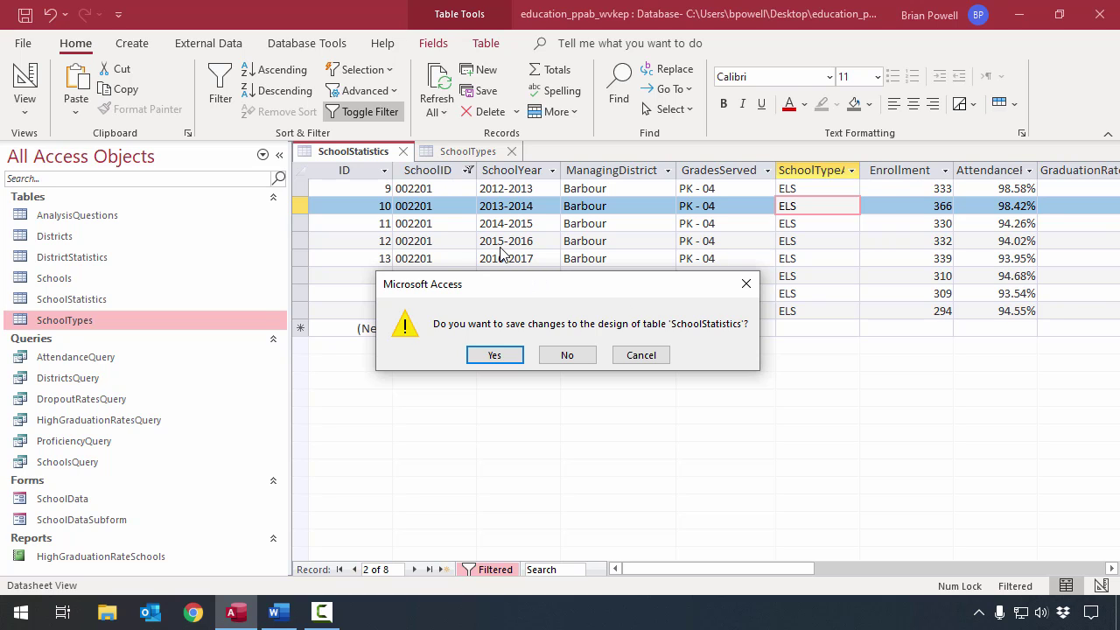
click(560, 354)
key(Up)
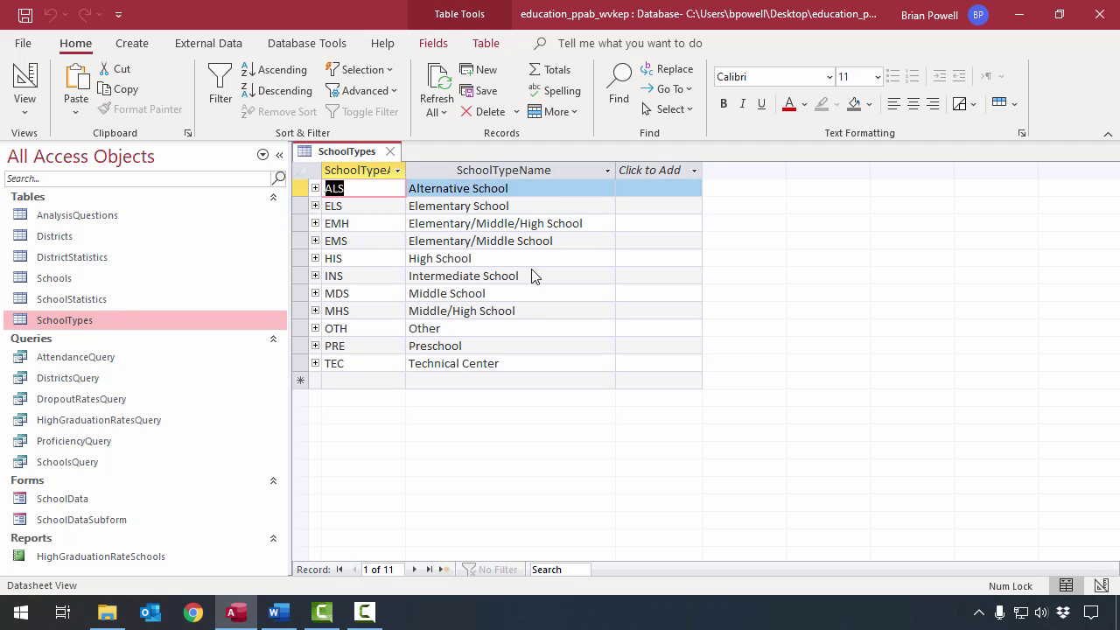
double_click(222, 301)
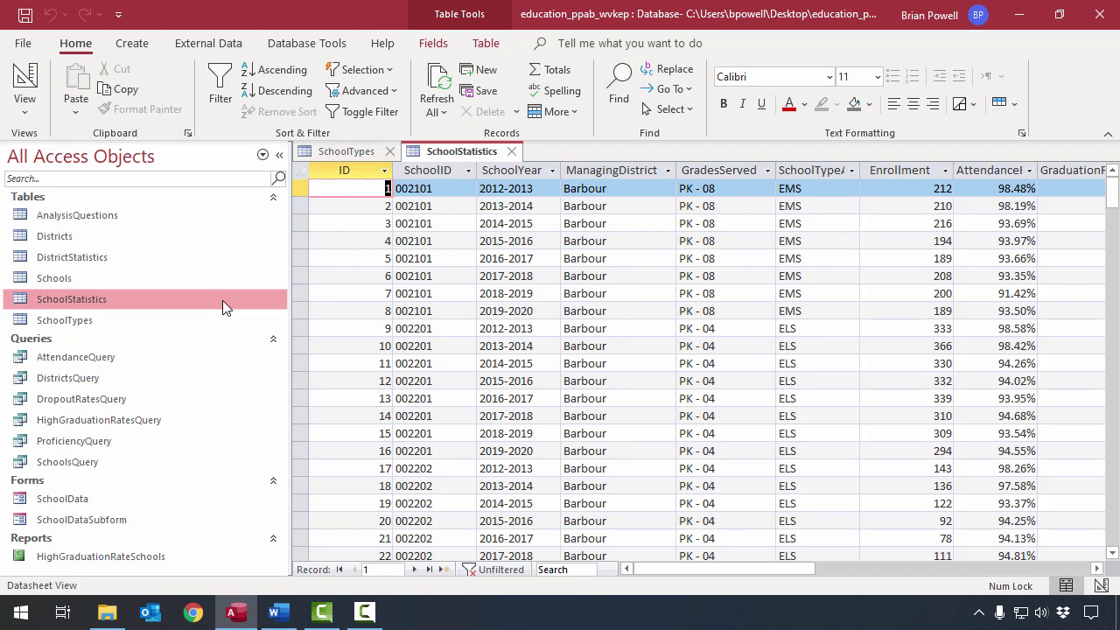
- Reapply the saved filter on the SchoolStatistics table, remove it again, and close the table
click(368, 112)
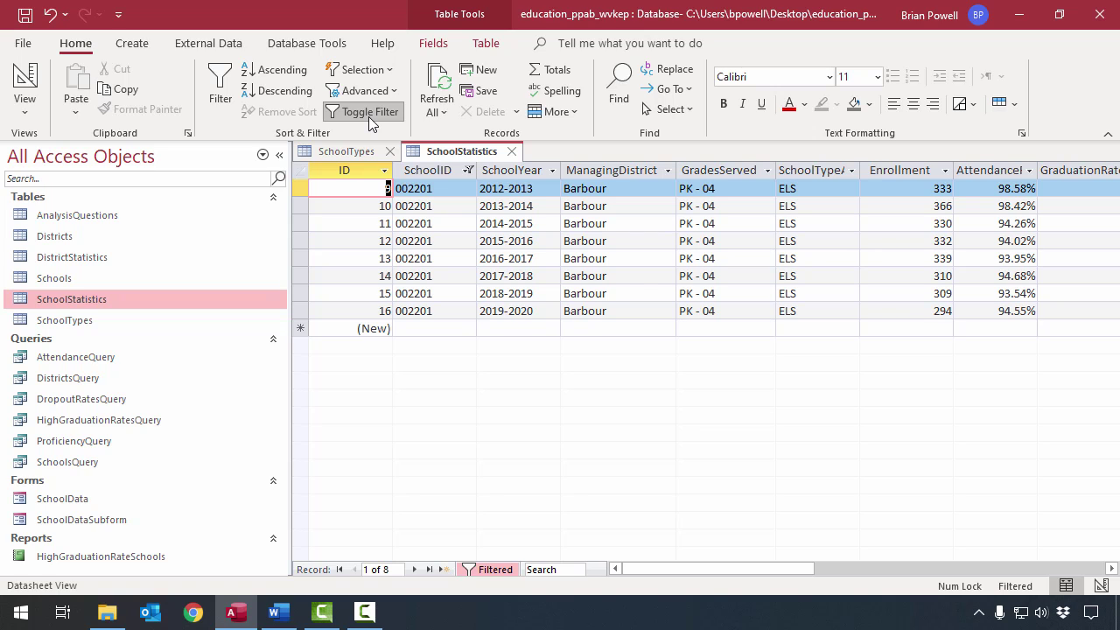
click(368, 114)
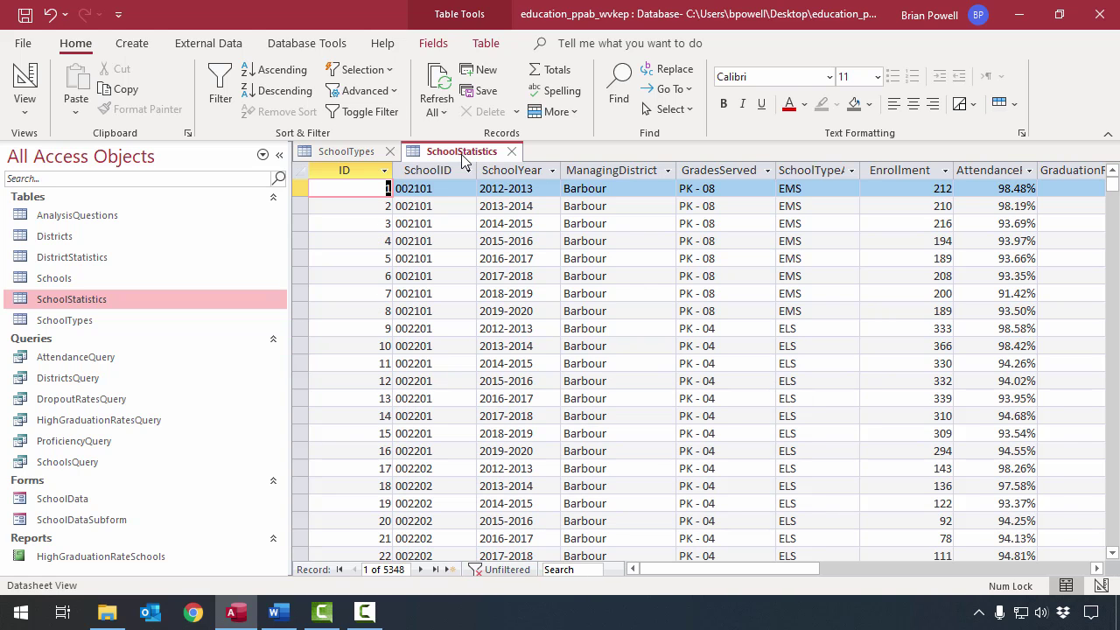
click(513, 151)
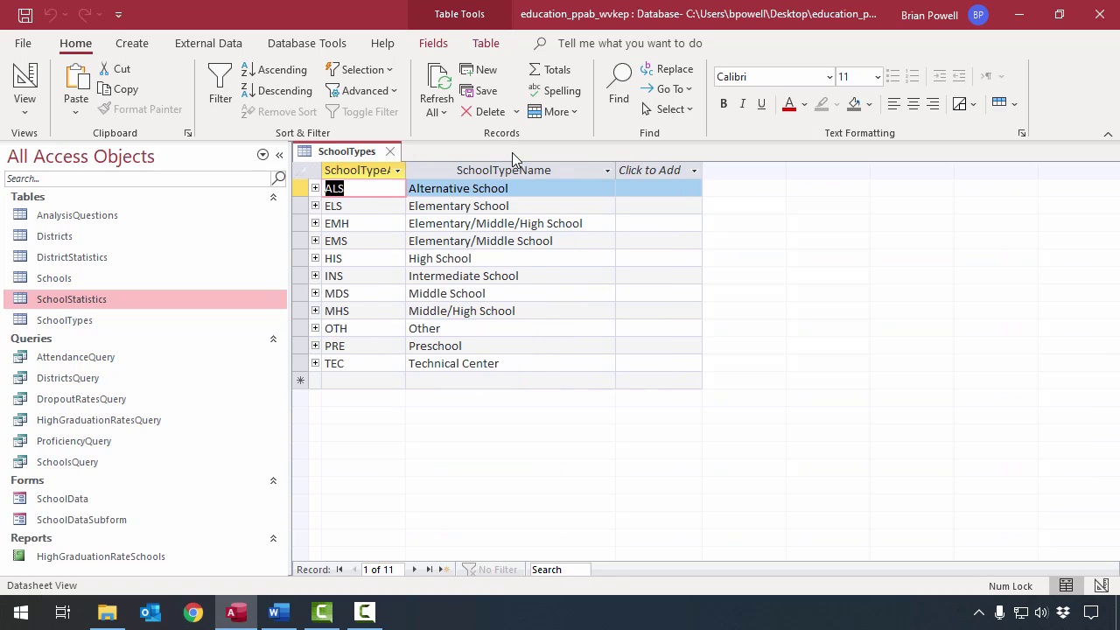
- Try to delete the Technical Center (TEC) record from the SchoolTypes table, and decline the deletion
click(543, 367)
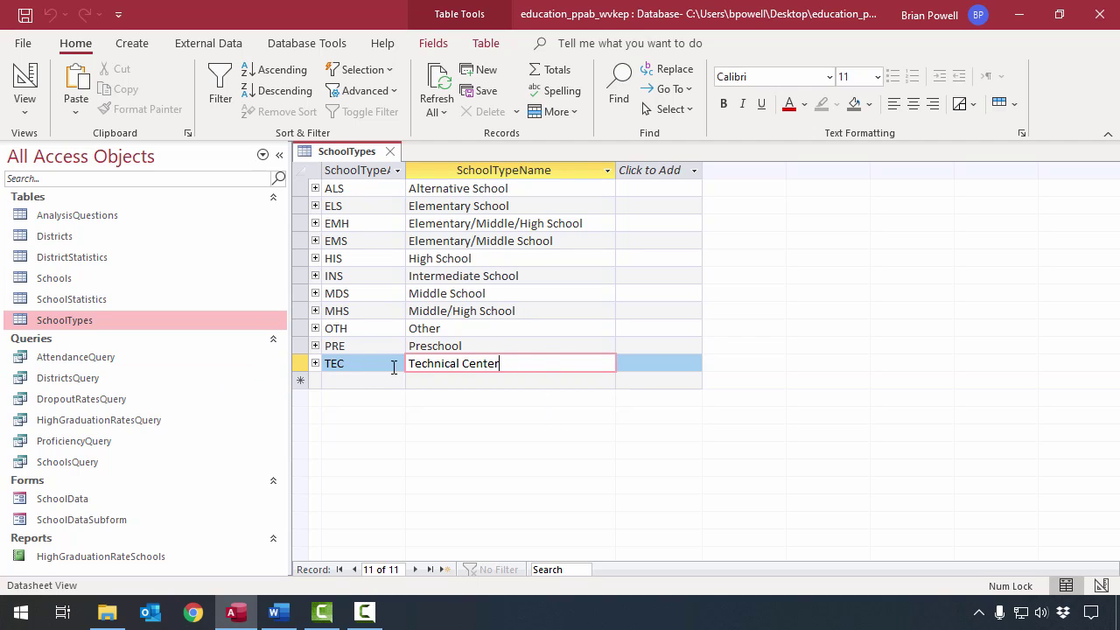
click(517, 112)
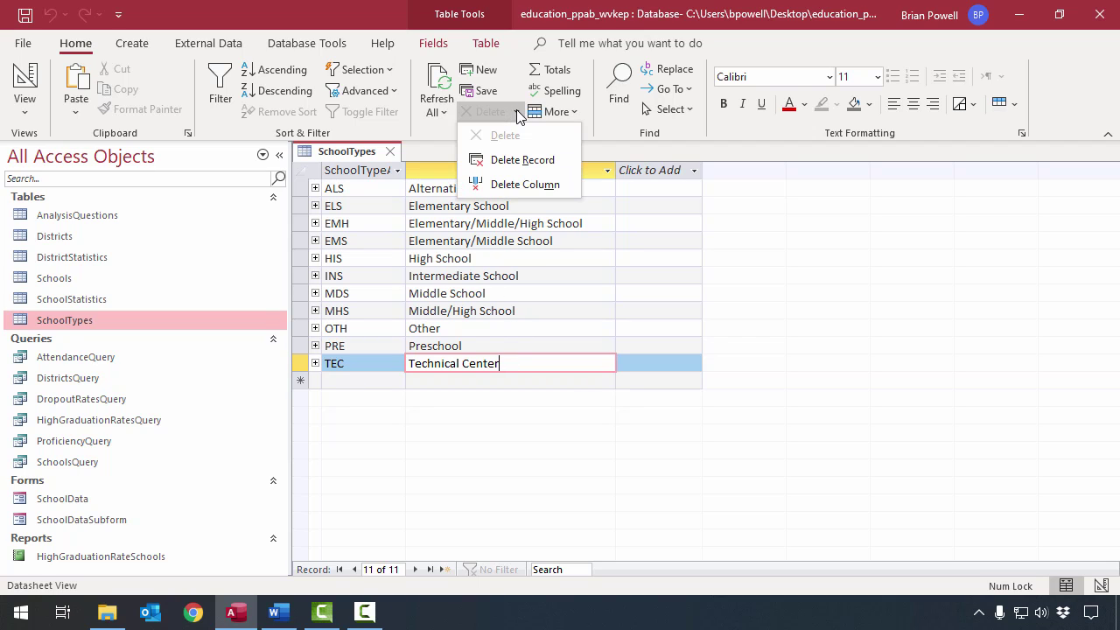
click(522, 161)
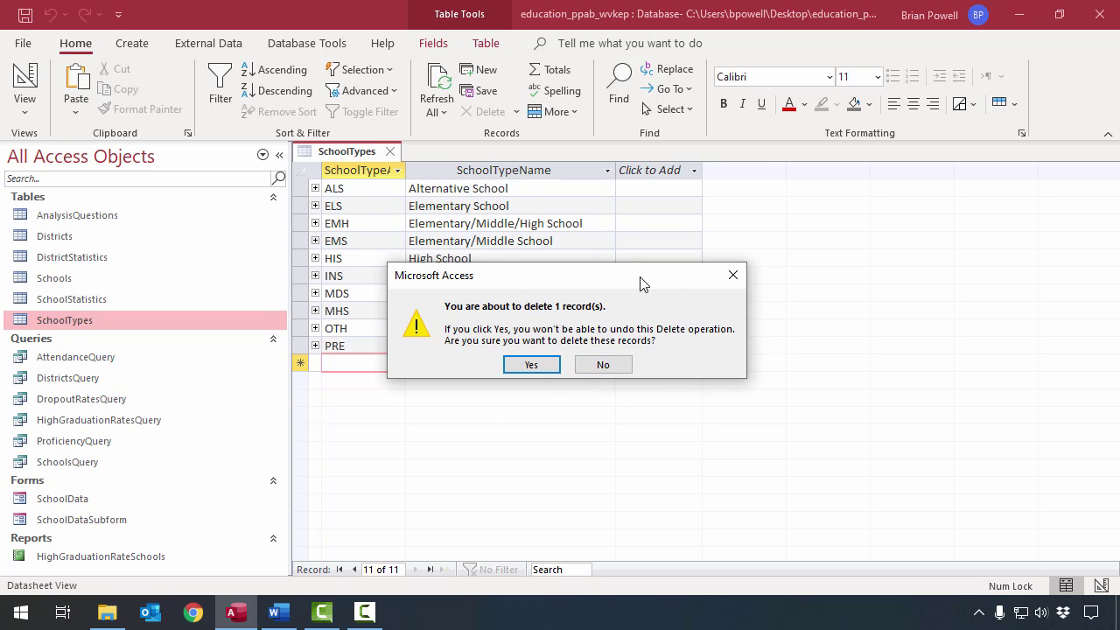
click(615, 367)
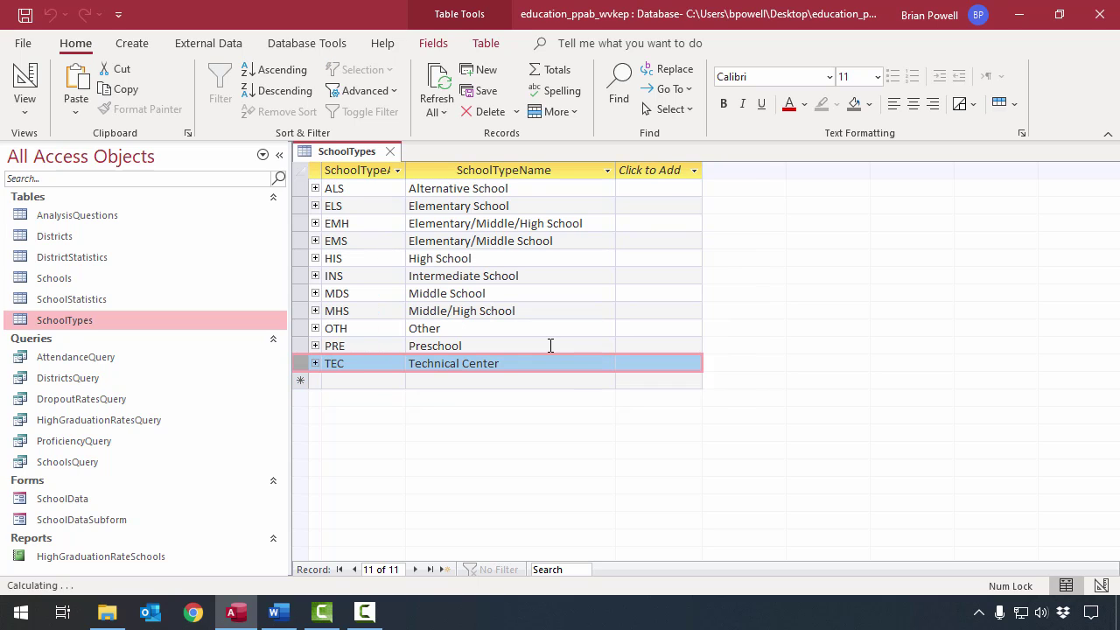
- Select the whole Technical Center (TEC) record in the SchoolTypes table and delete it permanently
click(498, 345)
click(504, 363)
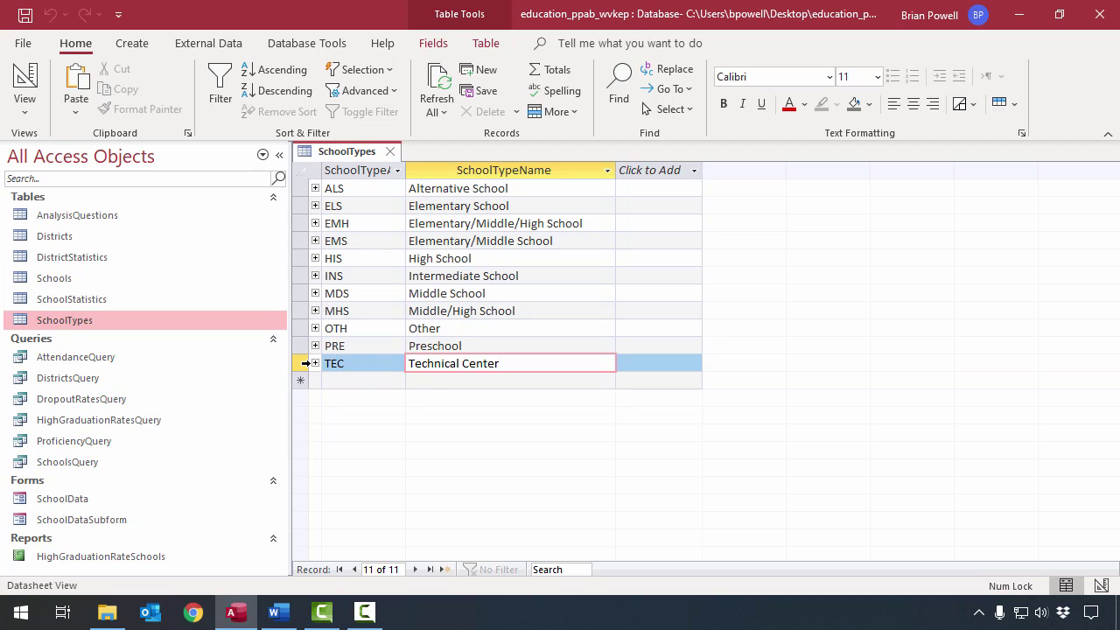
click(302, 363)
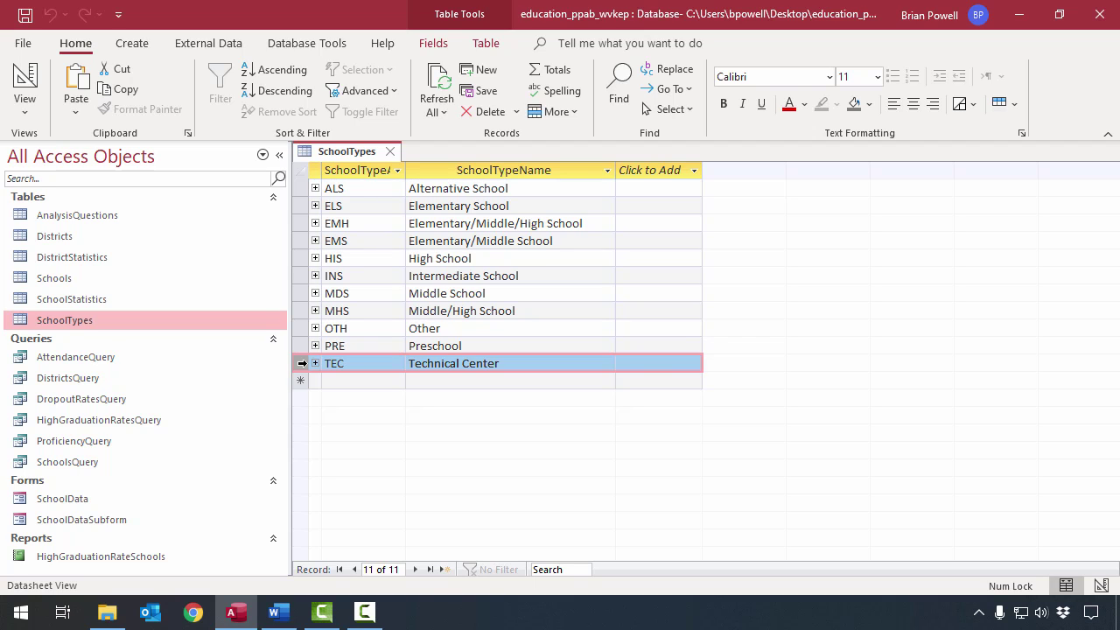
key(Delete)
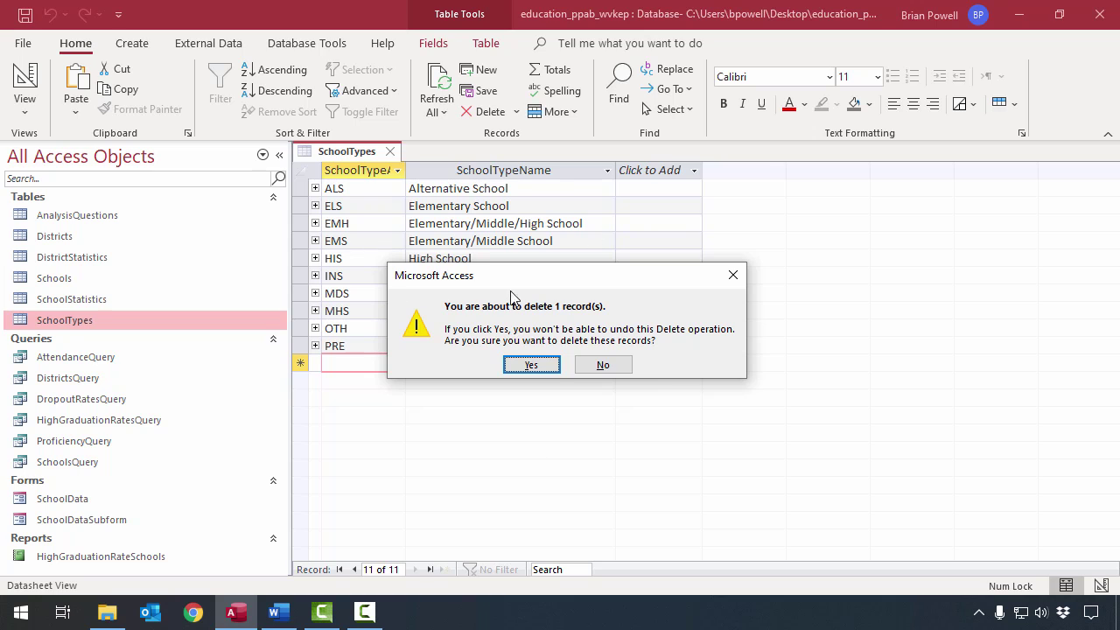
click(541, 370)
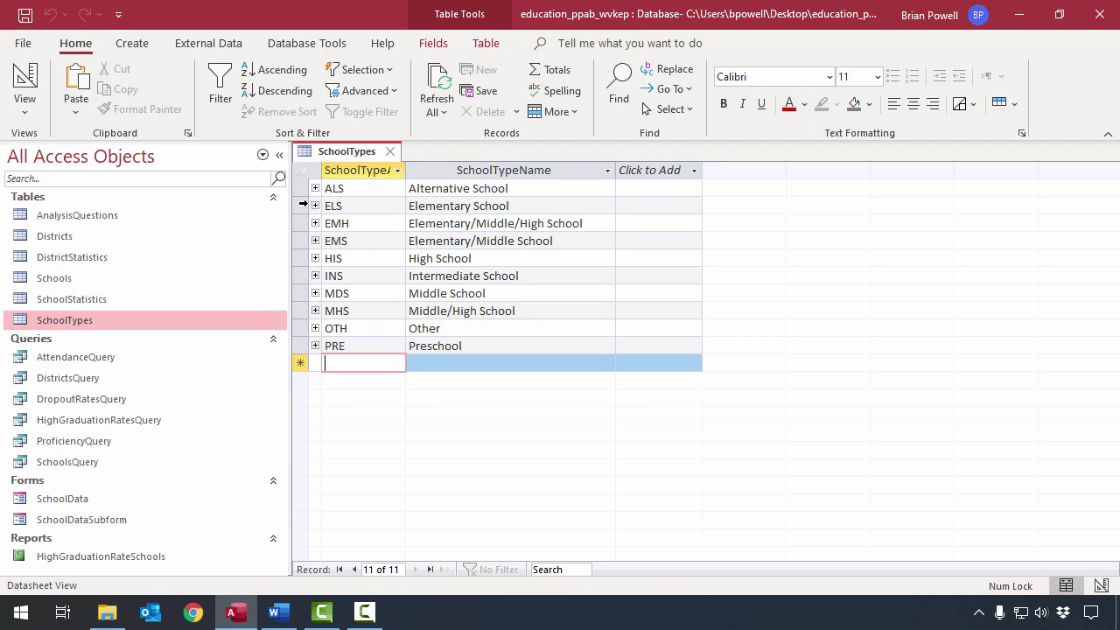
- Try to delete the Elementary School (ELS) record from the SchoolTypes table
click(304, 203)
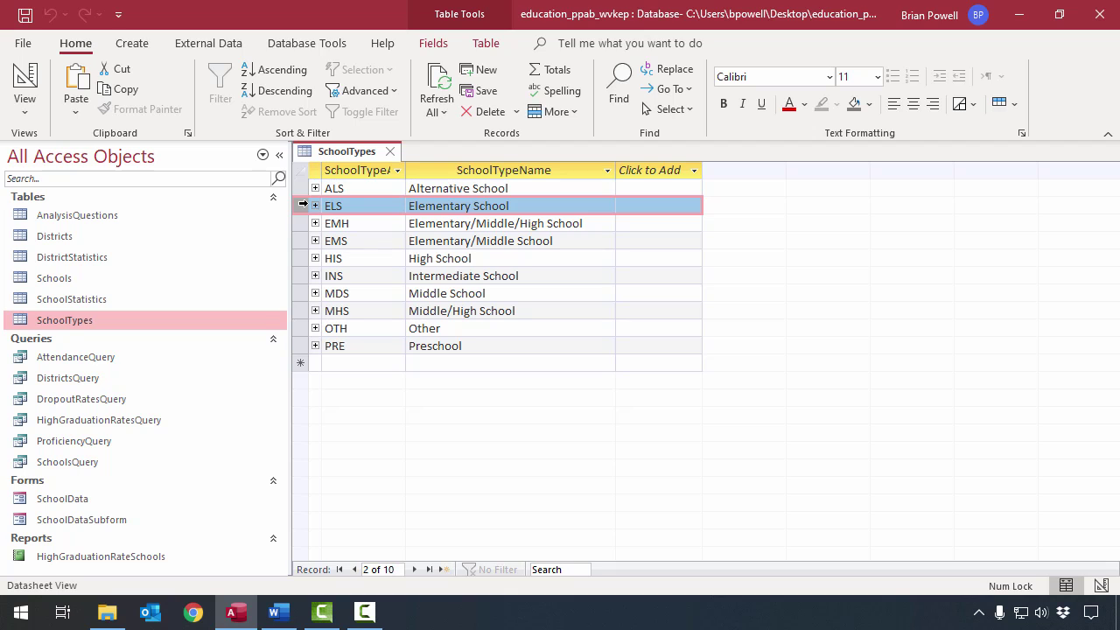
key(Delete)
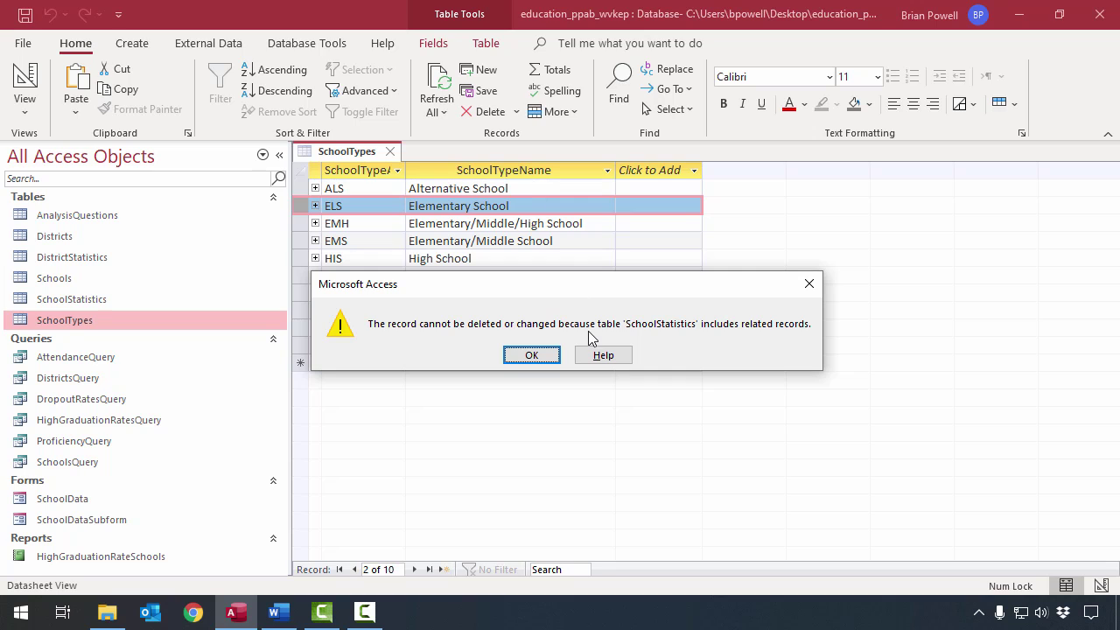
click(534, 356)
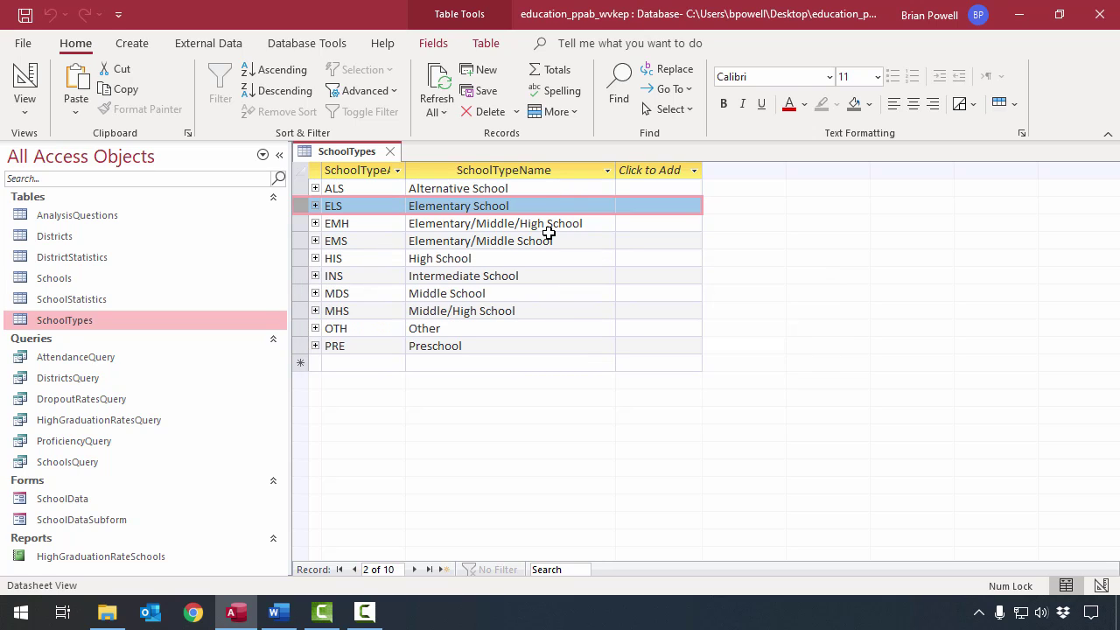
- Close the SchoolTypes table and open the AnalysisQuestions table in Design View
click(390, 152)
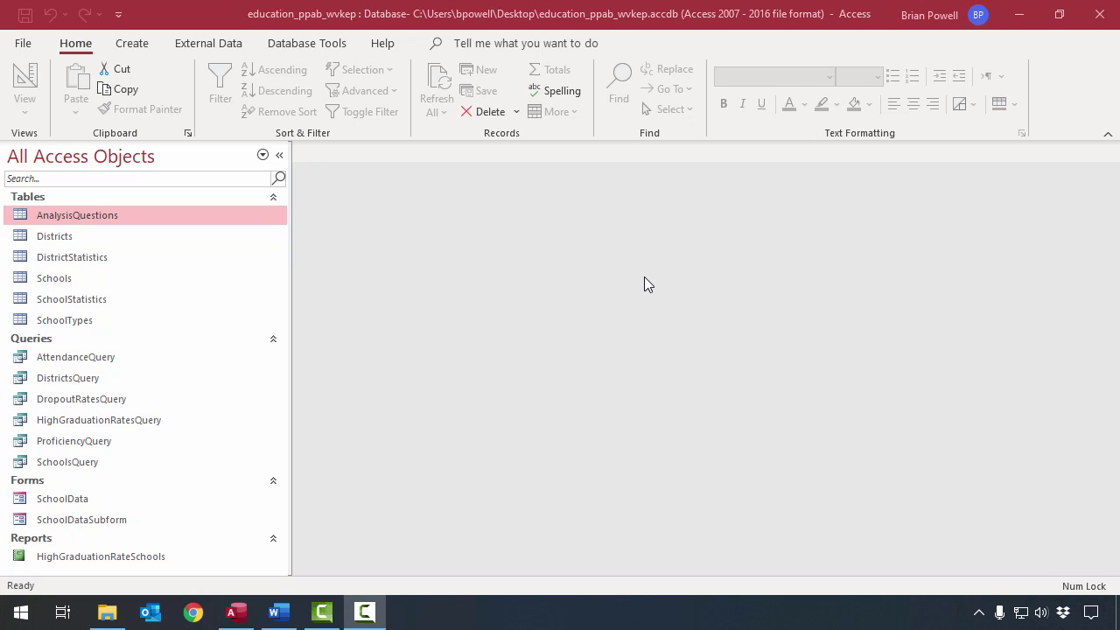
right_click(256, 218)
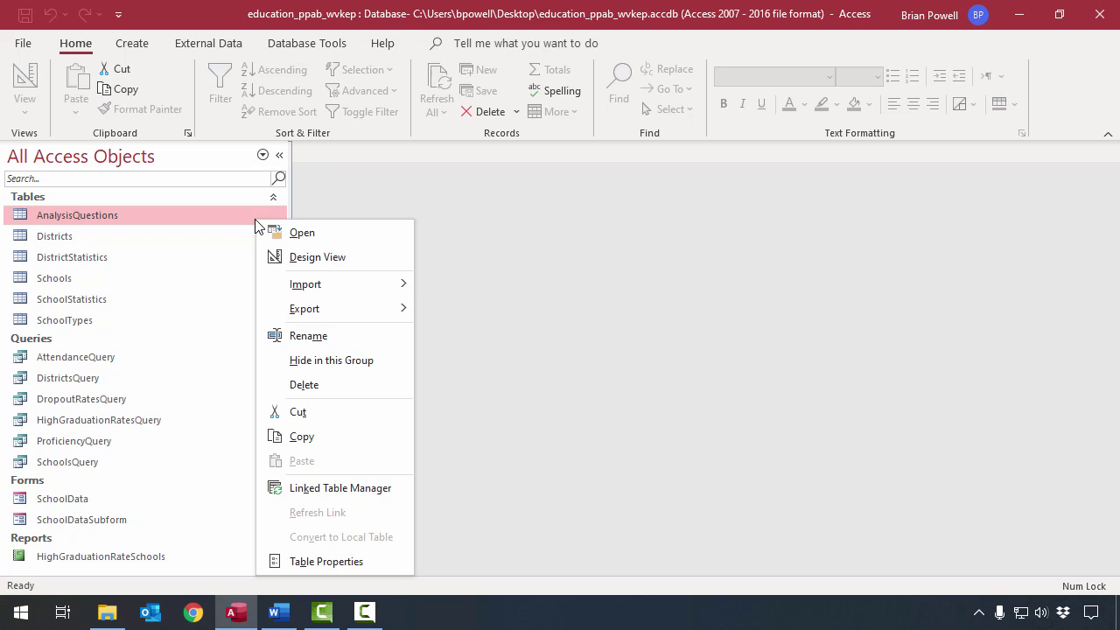
click(369, 261)
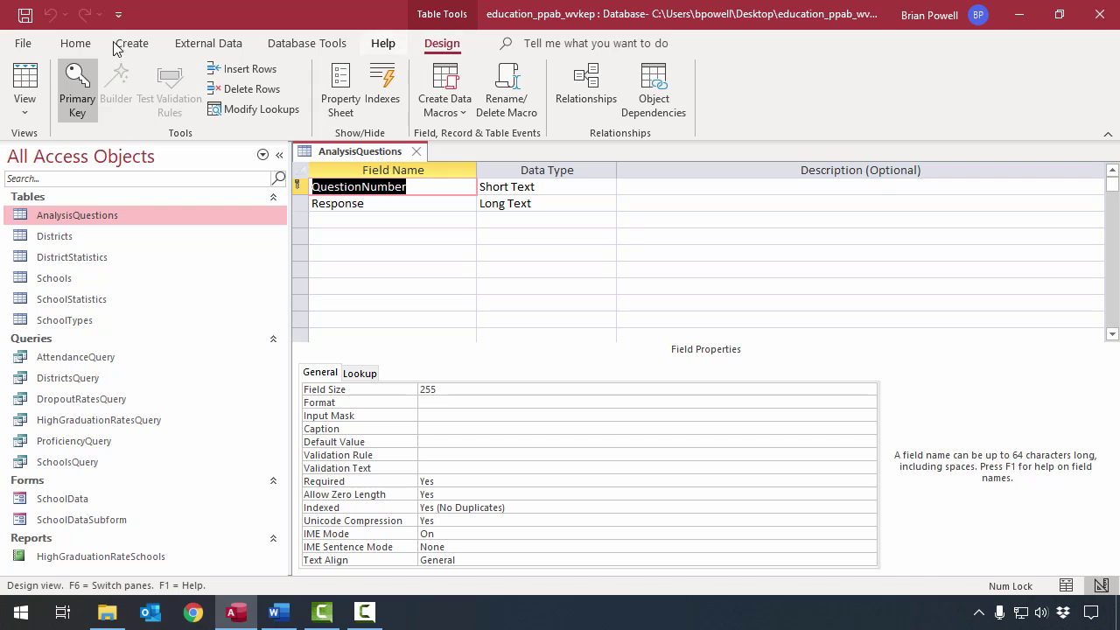
- Switch the AnalysisQuestions table to Datasheet View and back to Design View to compare both views
click(83, 44)
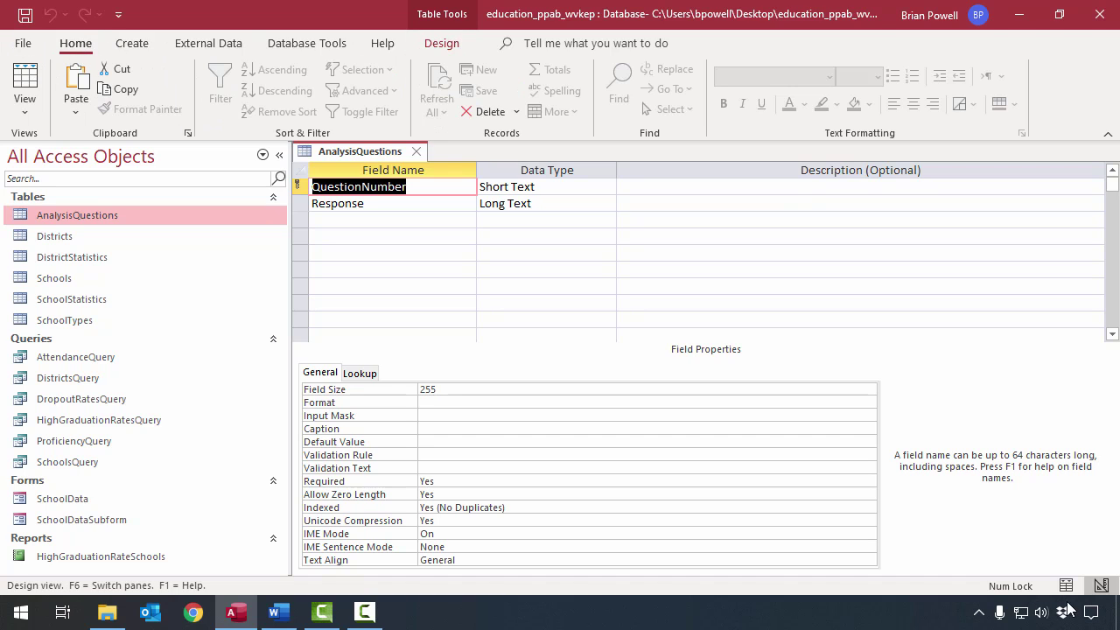
click(25, 79)
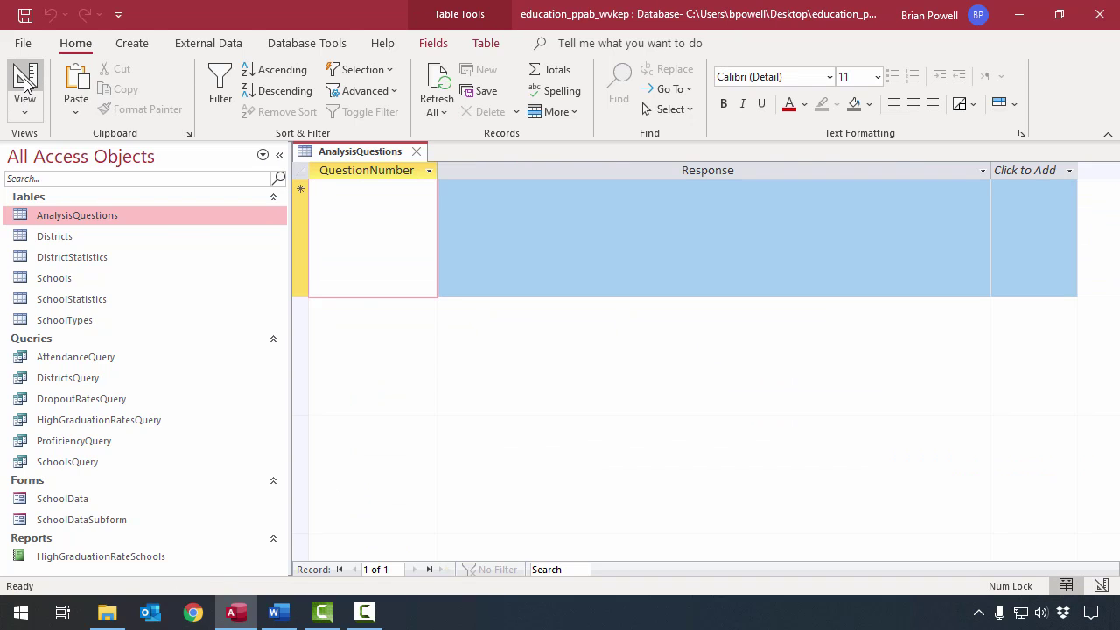
click(25, 78)
click(28, 77)
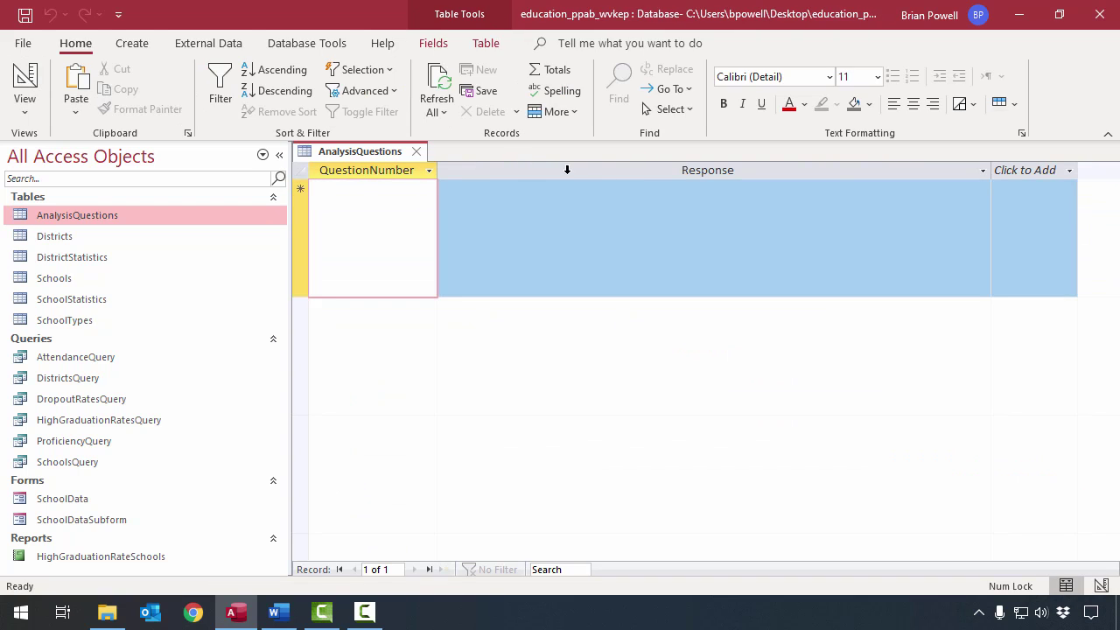
click(24, 79)
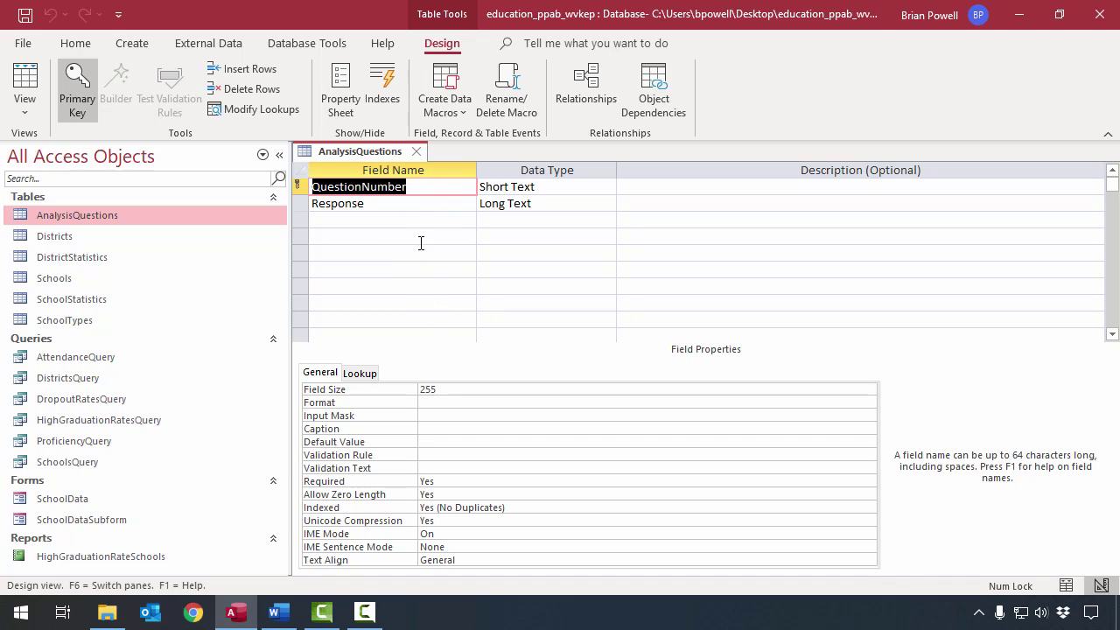
- Examine the names, data types, field size and descriptions of the QuestionNumber and Response fields in AnalysisQuestions
click(426, 186)
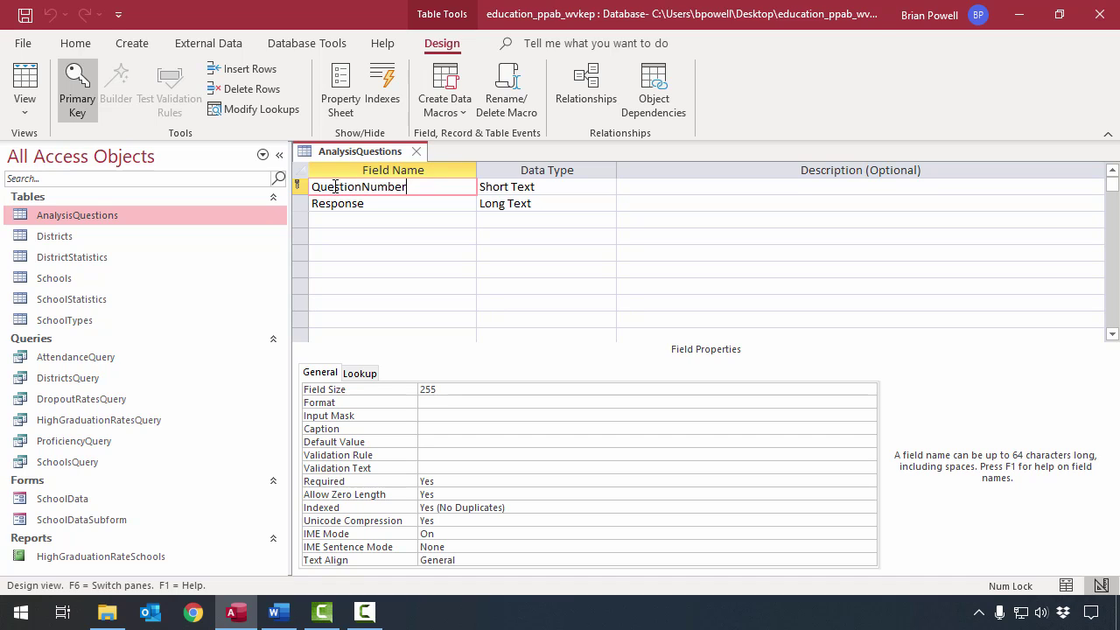
click(411, 203)
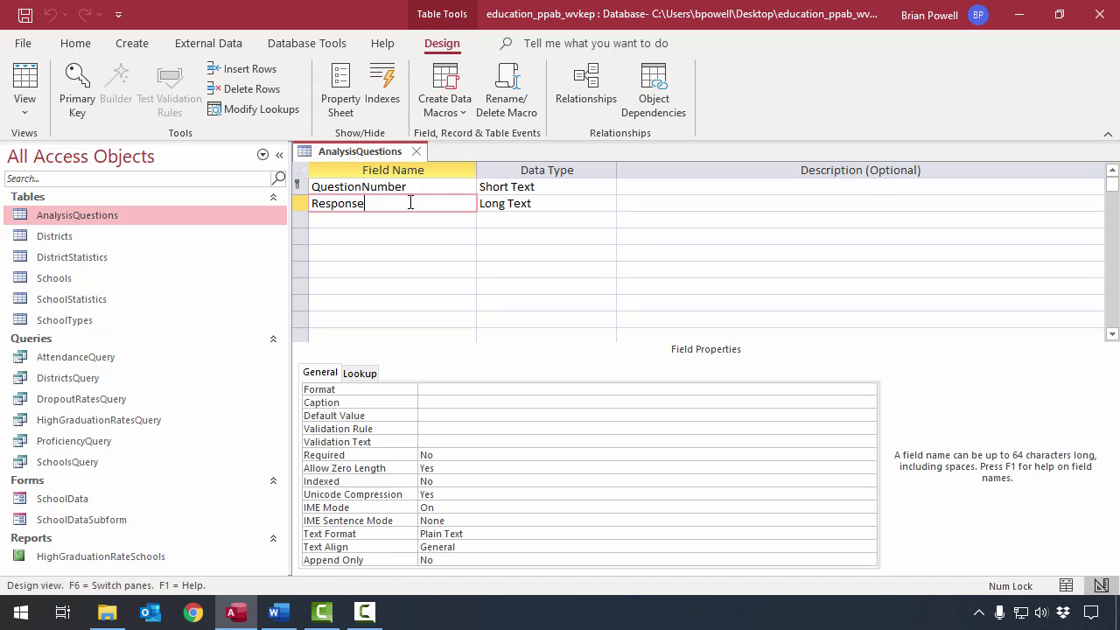
click(557, 184)
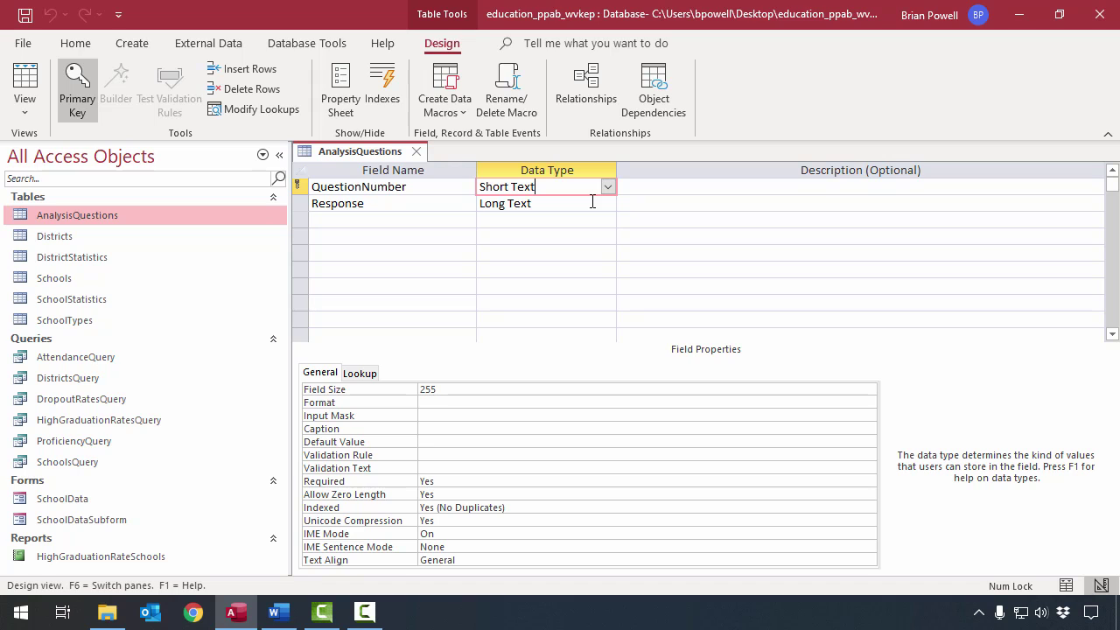
click(448, 187)
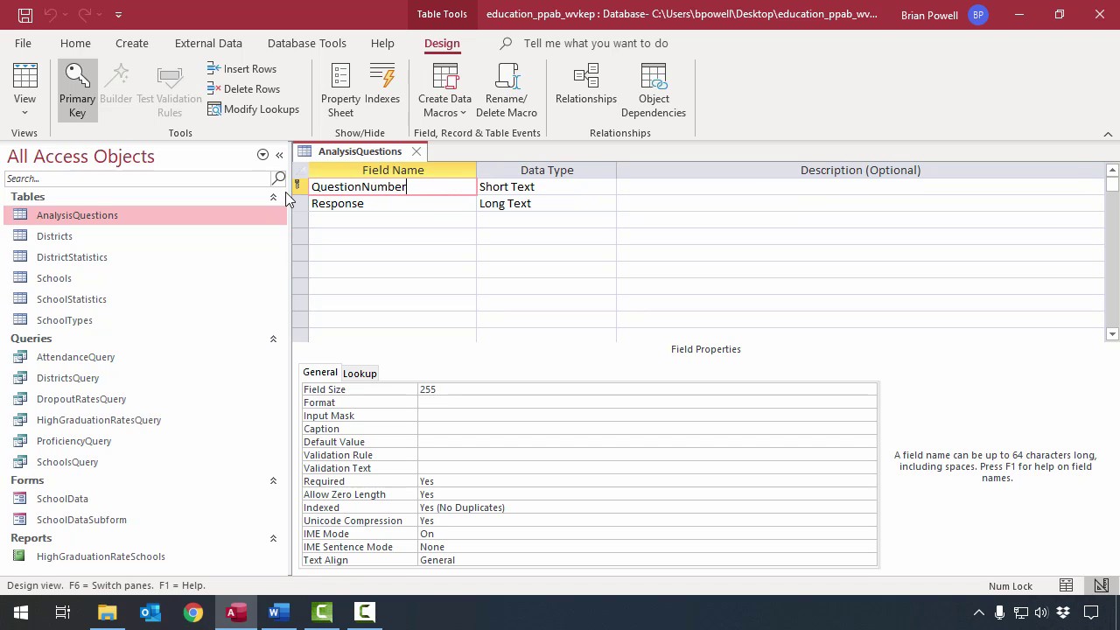
click(581, 187)
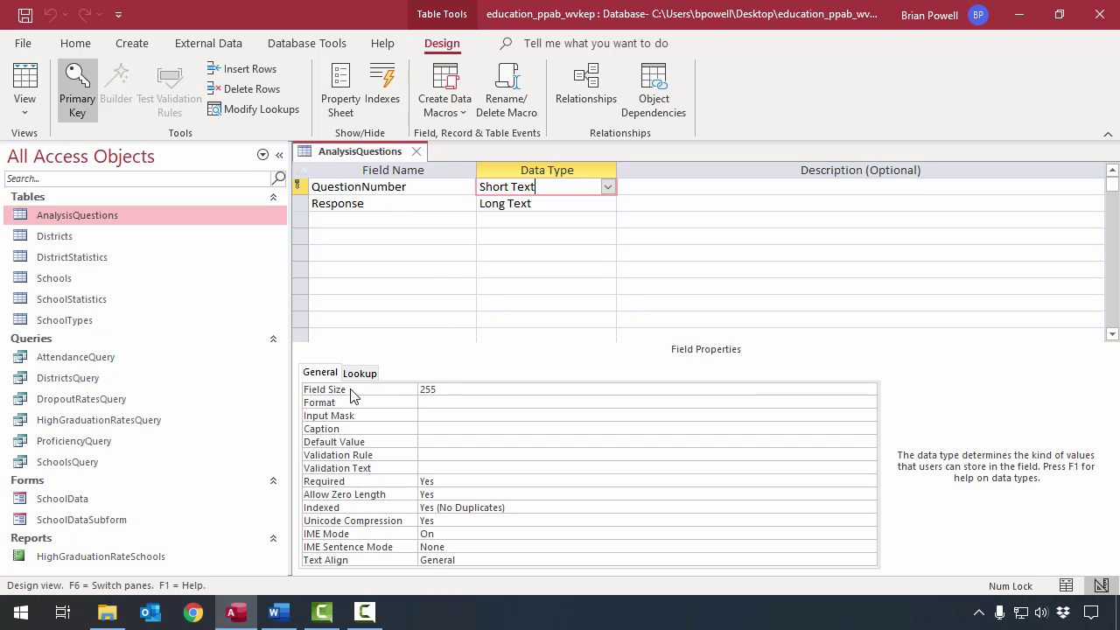
click(454, 389)
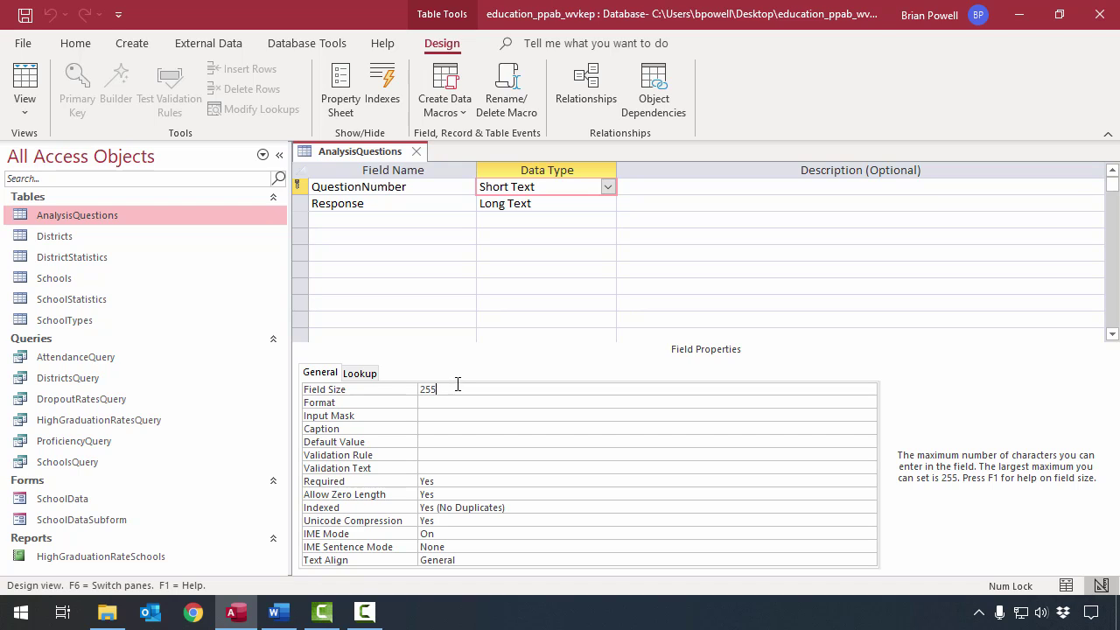
click(572, 204)
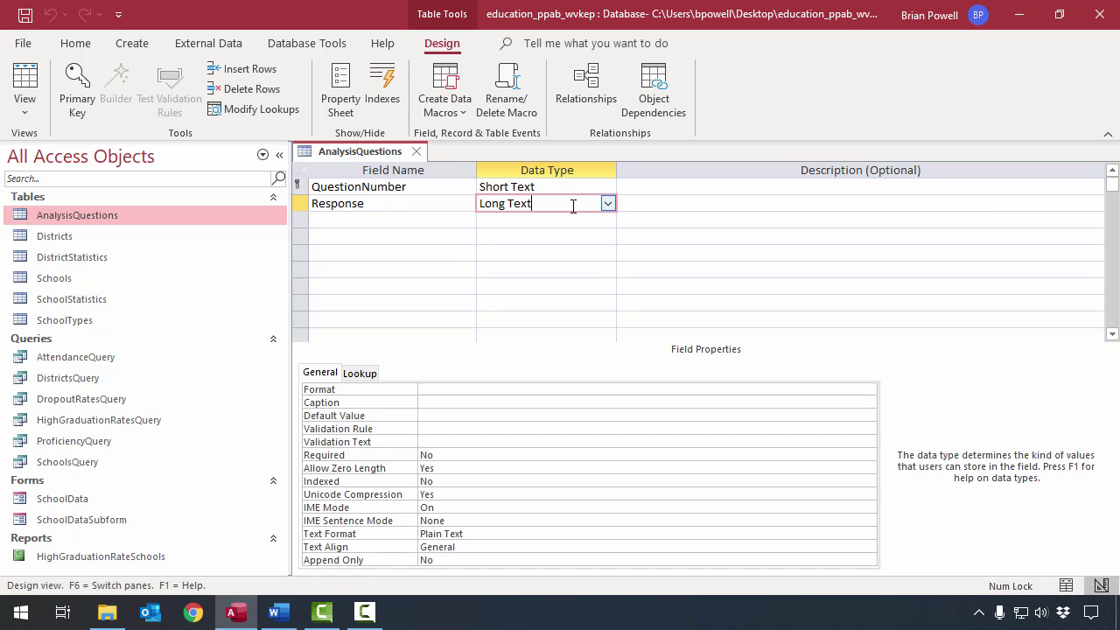
click(724, 183)
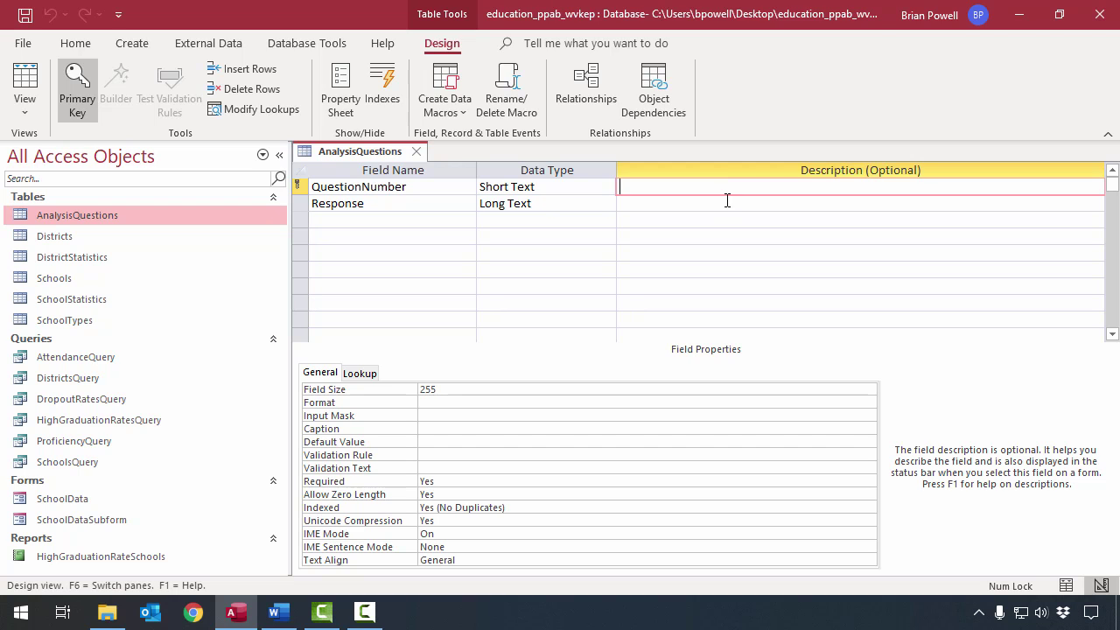
click(441, 188)
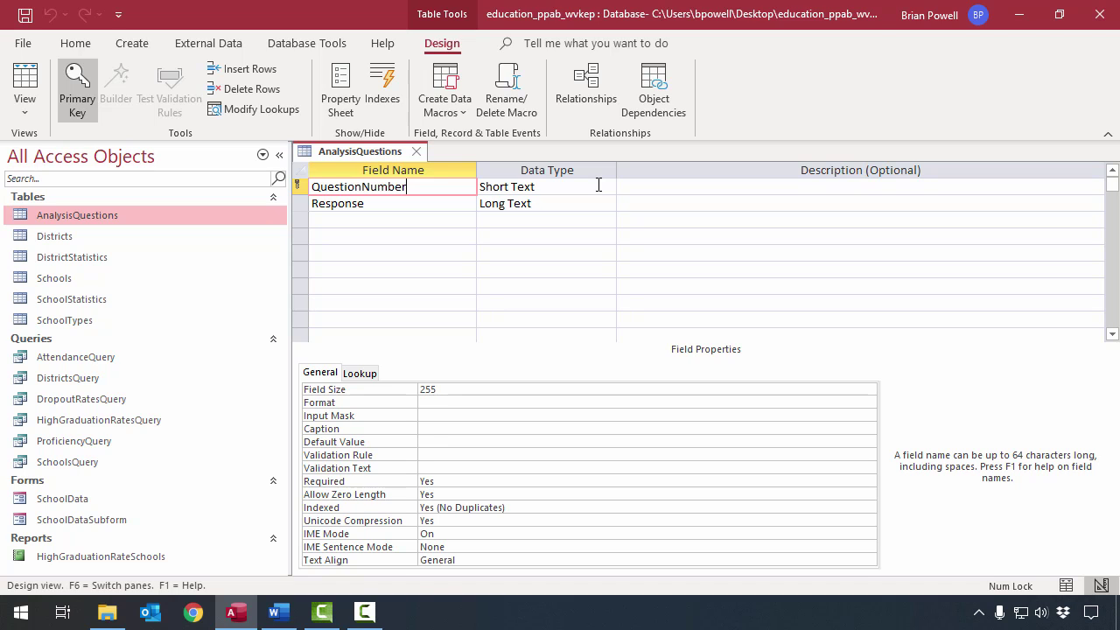
- Close AnalysisQuestions, and view the Districts table in Design View before closing it too
click(416, 151)
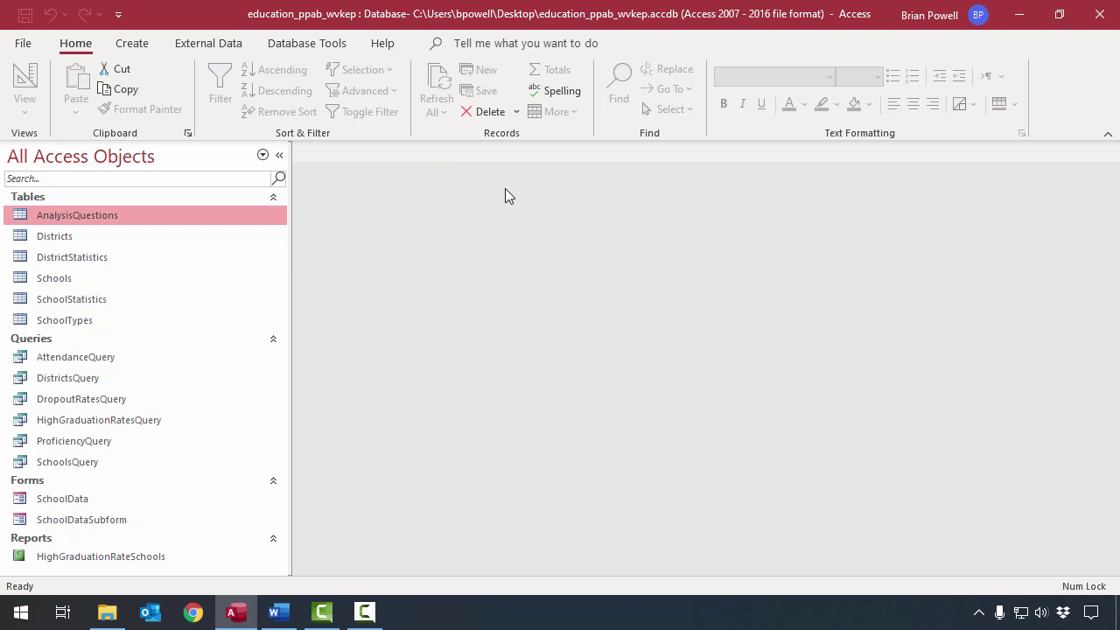
right_click(188, 238)
click(253, 272)
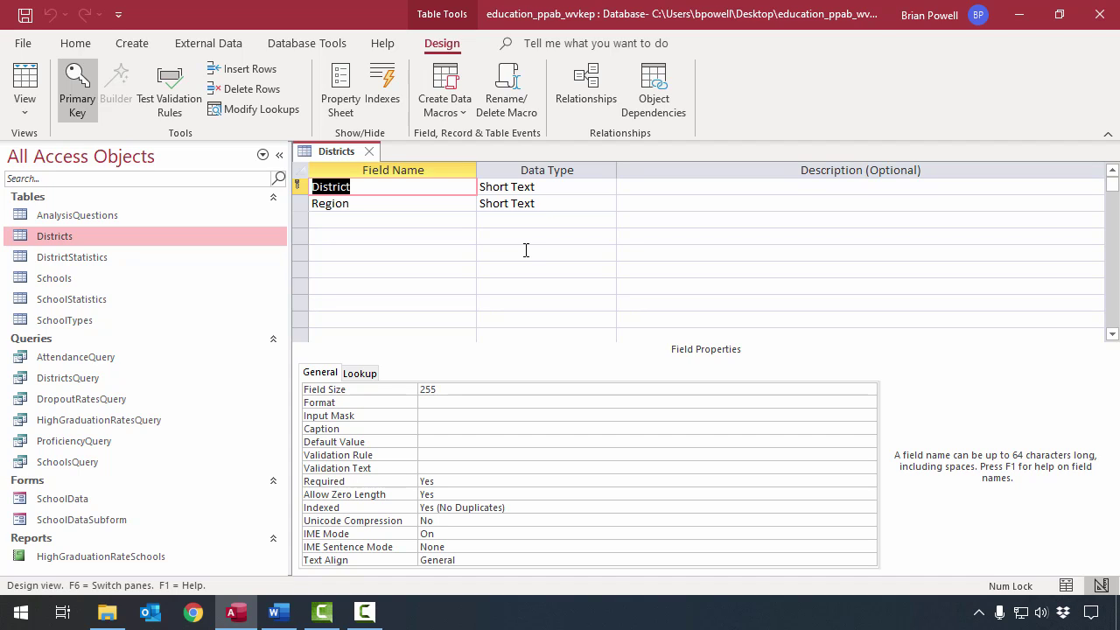
click(370, 152)
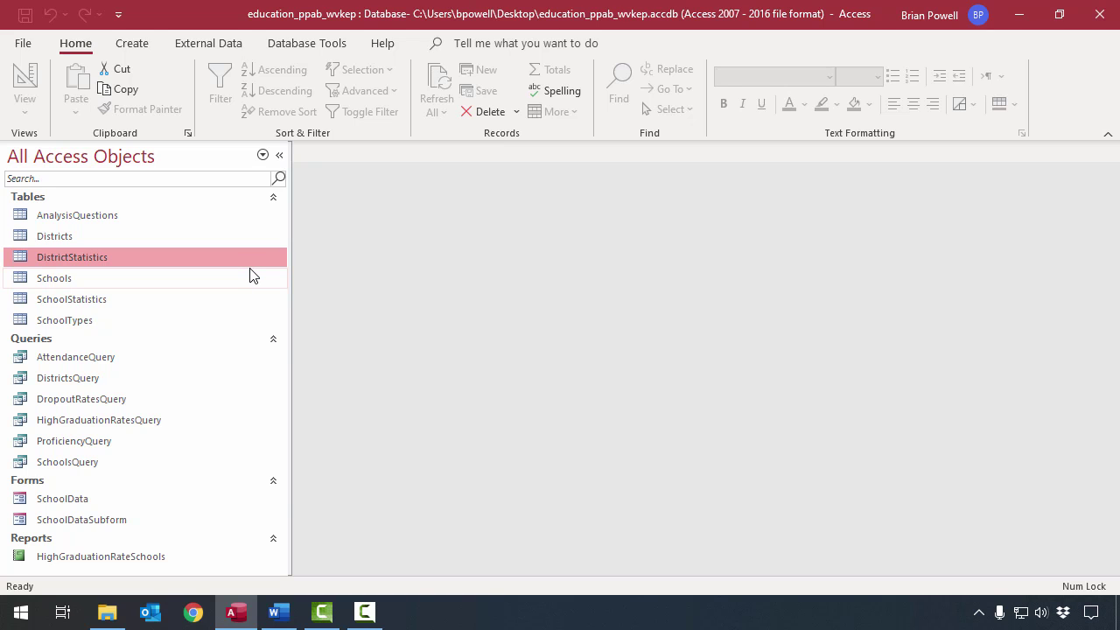
- Open the DistrictStatistics table in Design View and select its District and SchoolYear field rows together
right_click(251, 273)
click(298, 271)
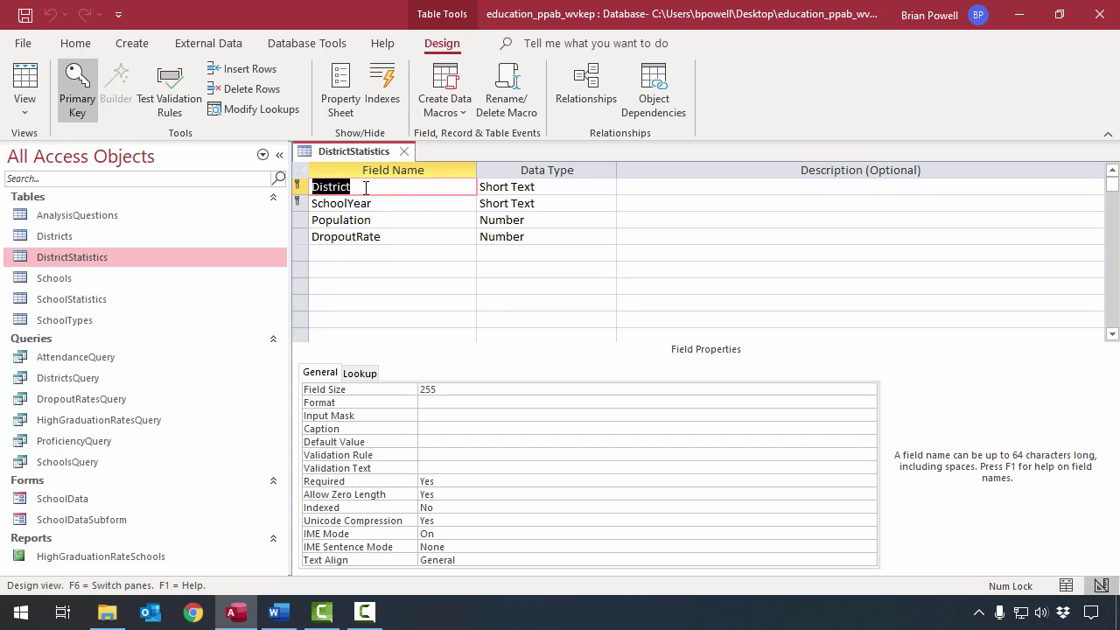
click(385, 203)
drag(300, 185, 300, 203)
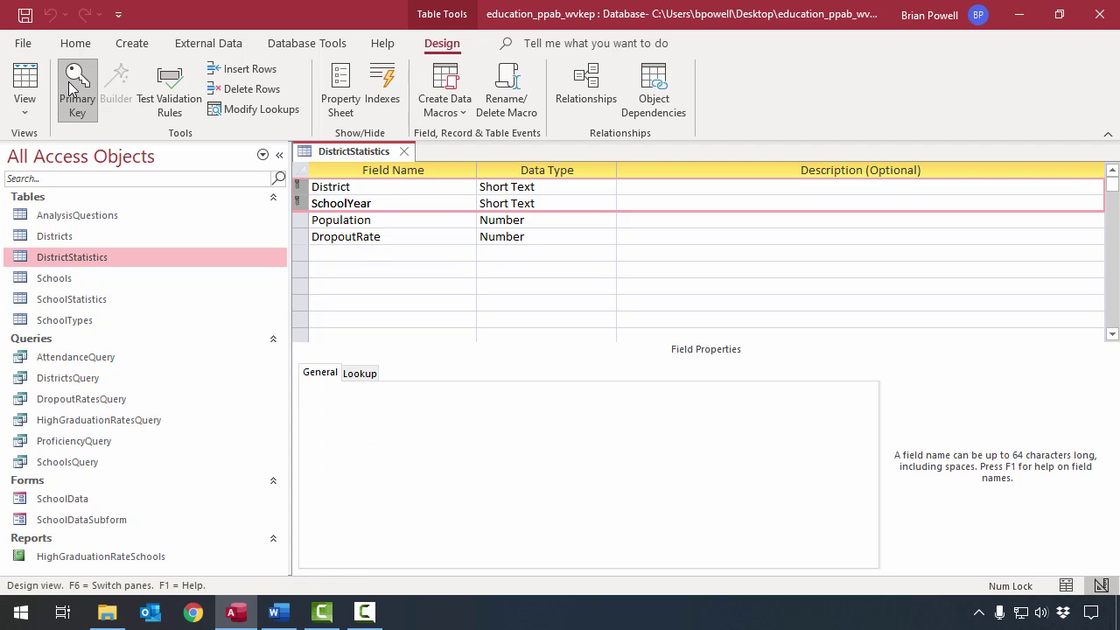
- Check the District data type, and view the available field sizes for the Population number field in DistrictStatistics without changing it
click(562, 188)
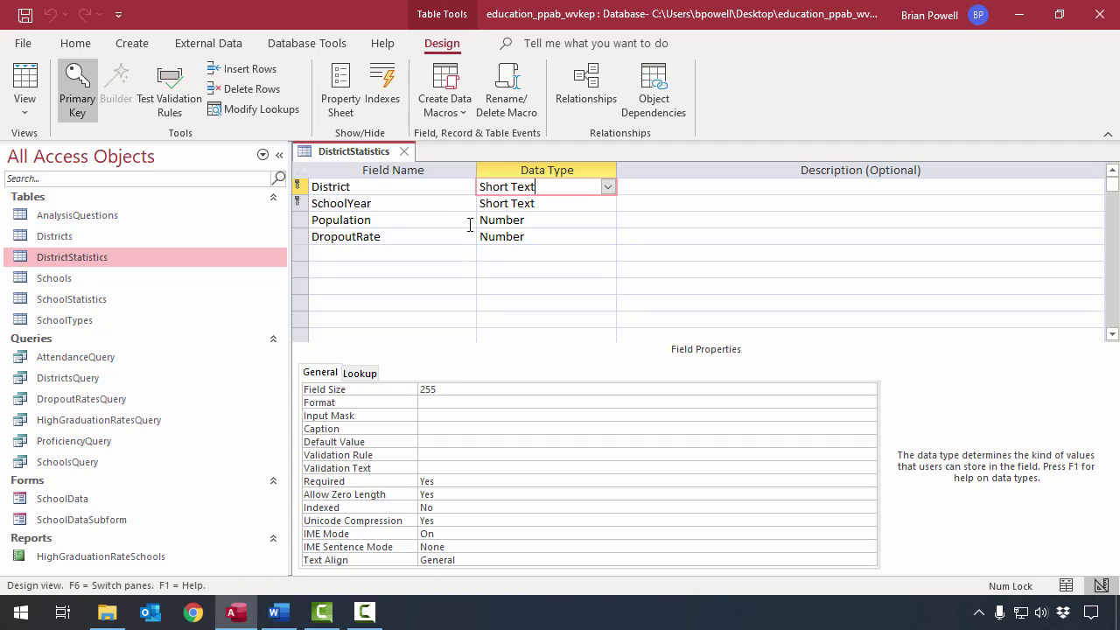
click(566, 220)
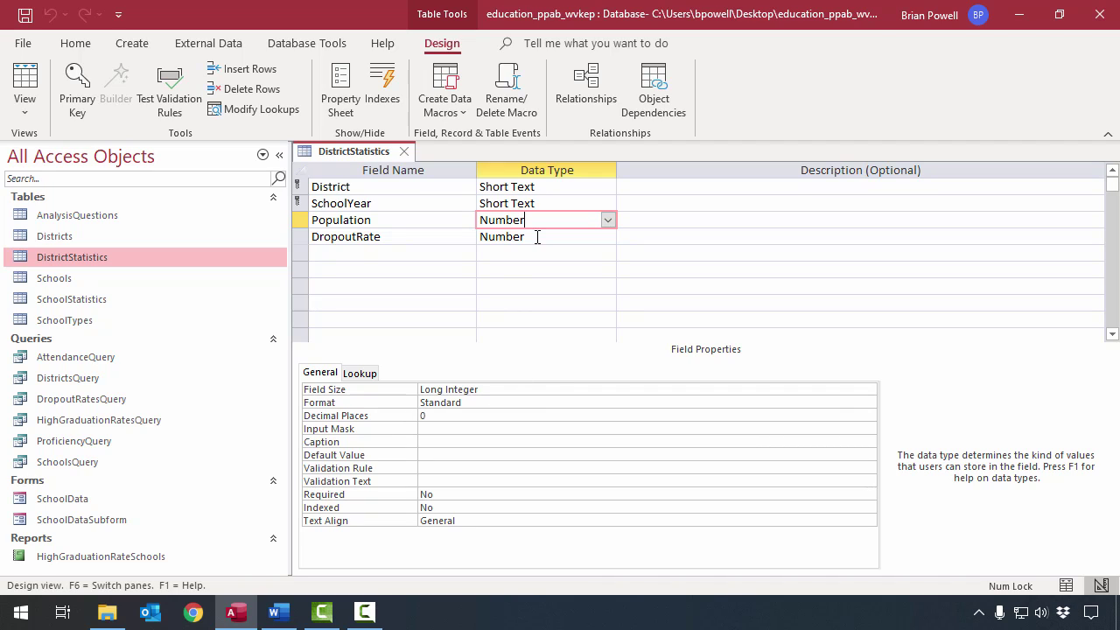
click(754, 390)
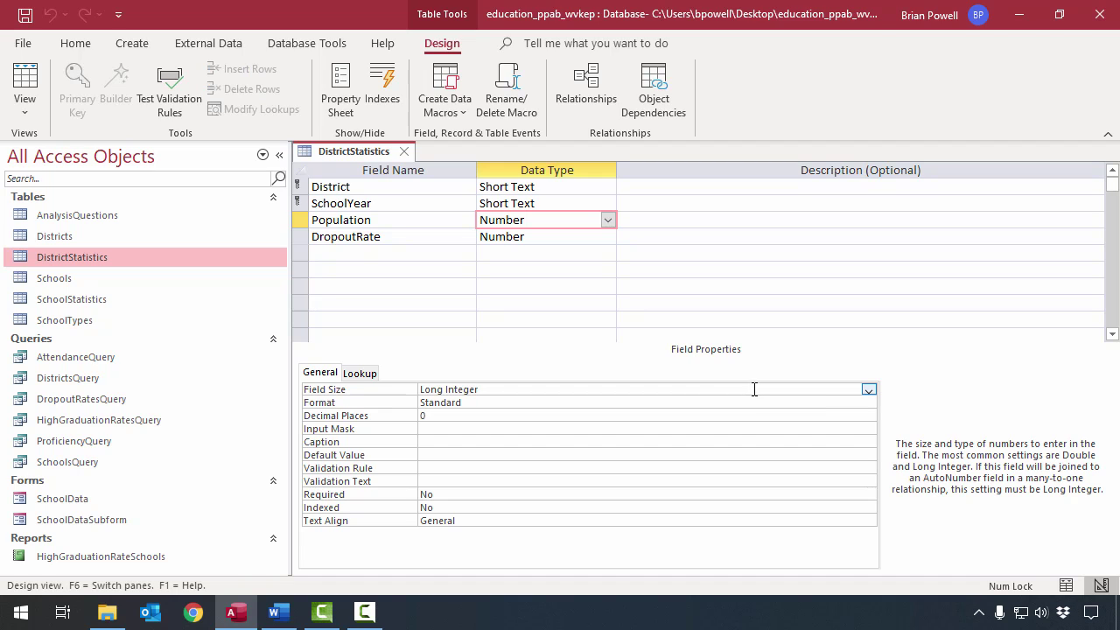
click(869, 389)
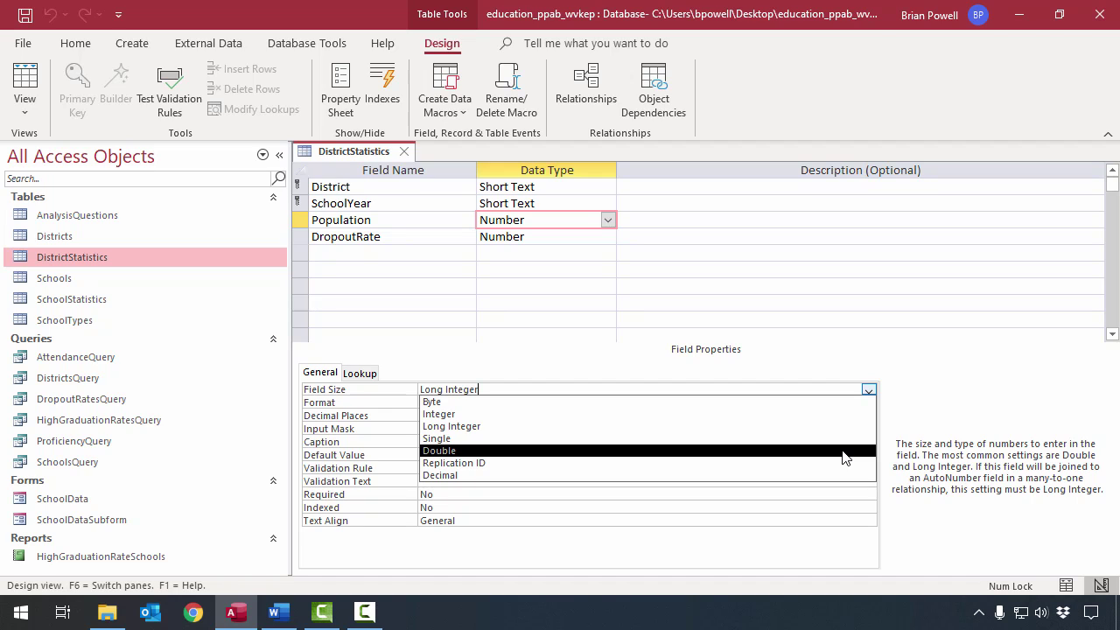
click(964, 398)
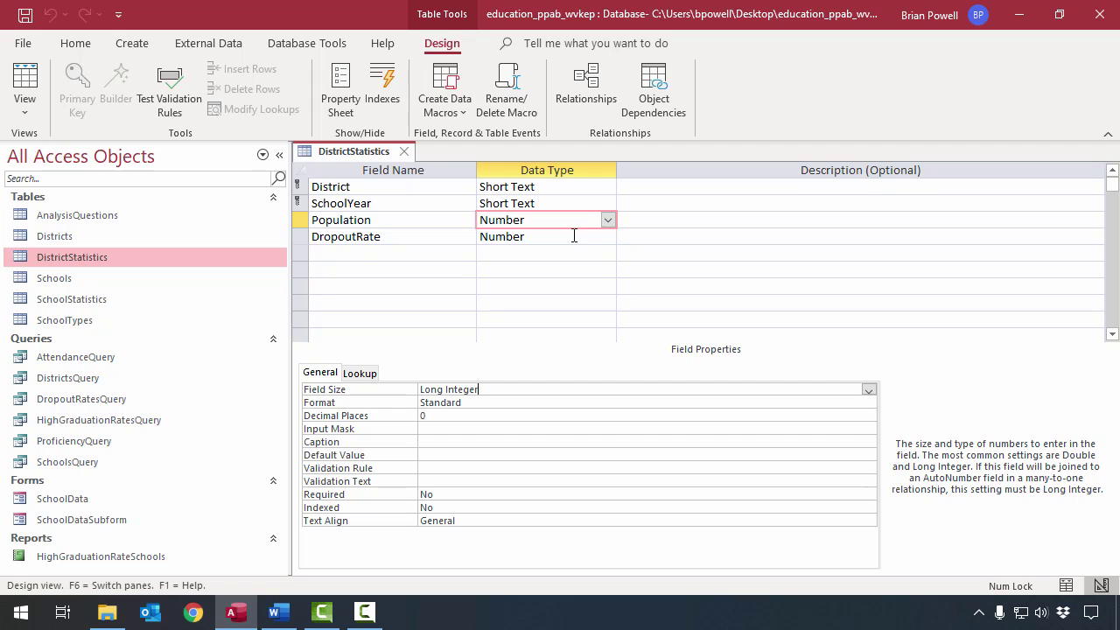
- View the available display formats for the DropoutRate number field, leaving its format as is
click(526, 236)
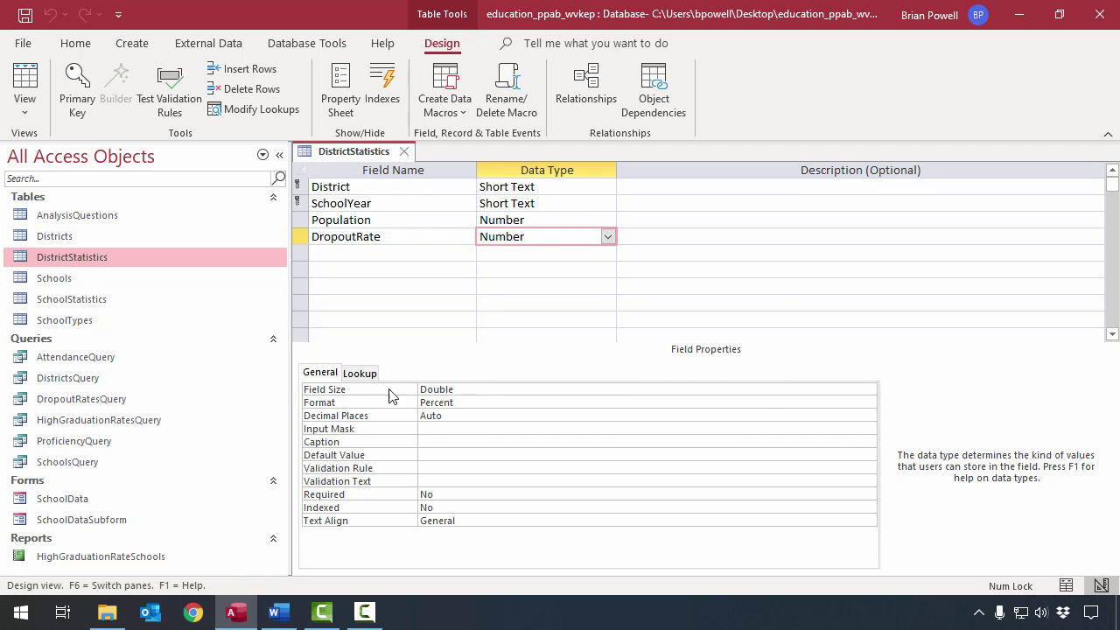
click(505, 403)
click(868, 404)
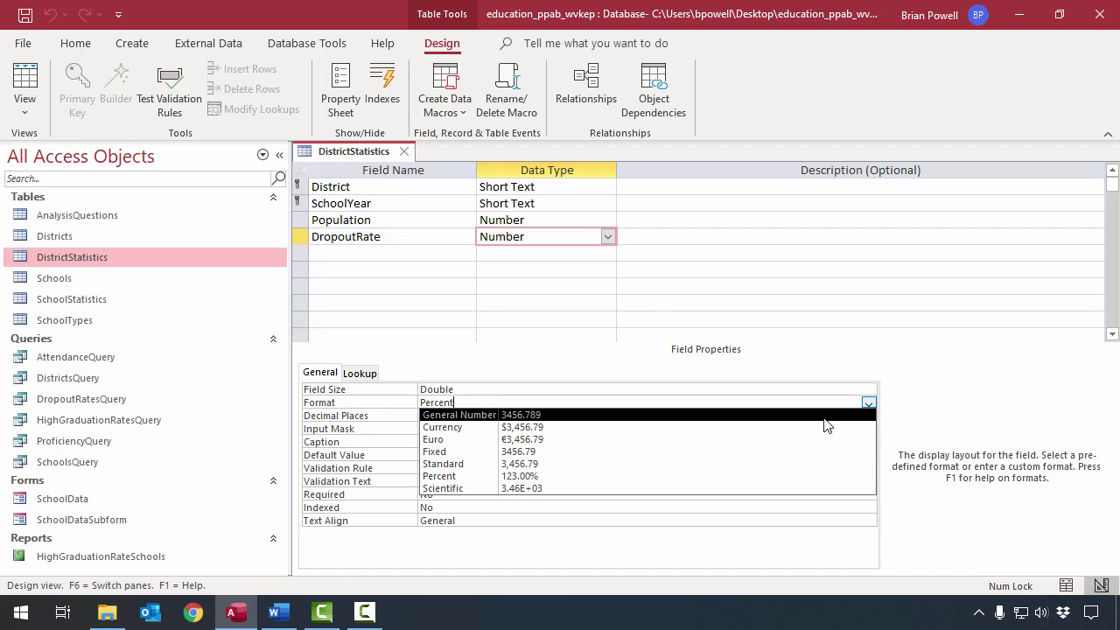
click(1020, 329)
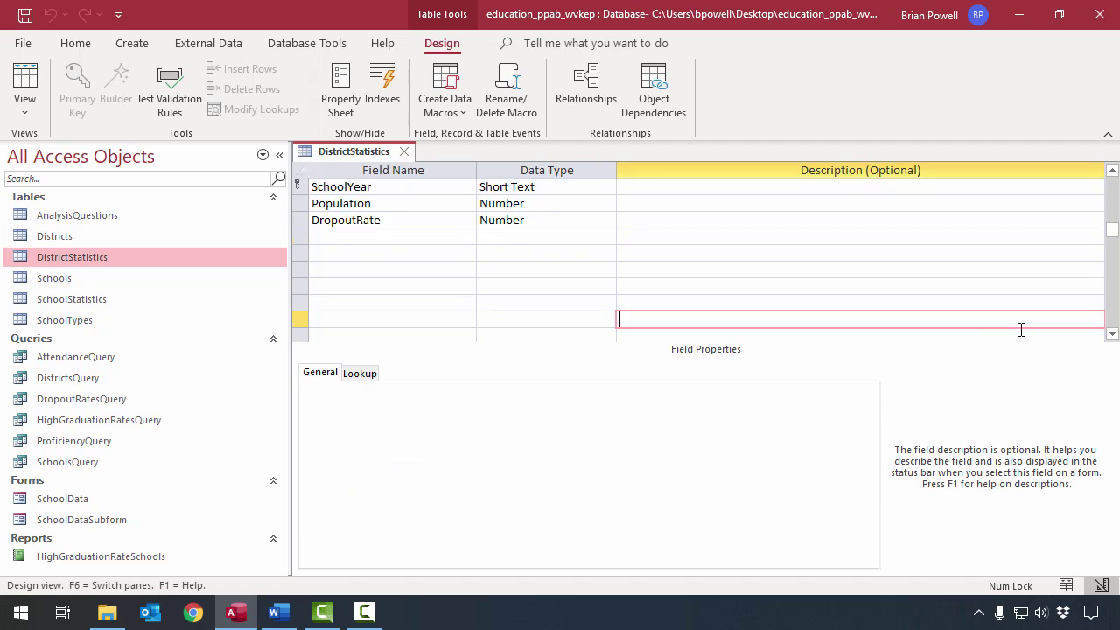
- Compare the field size, format and decimal places of Population and DropoutRate, and close the DistrictStatistics table
click(555, 220)
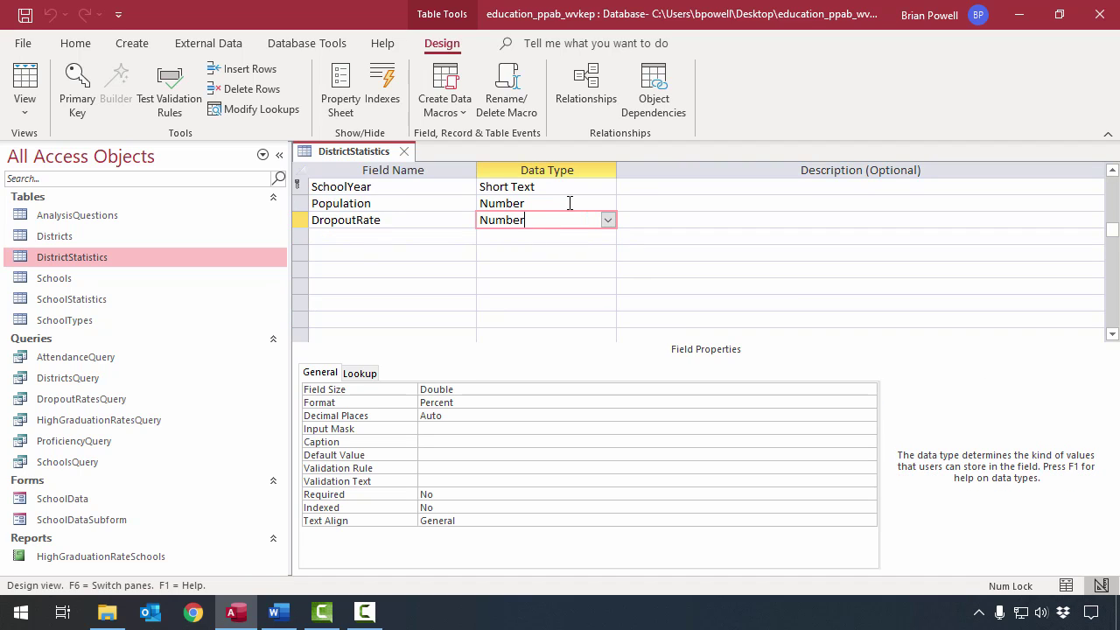
click(570, 204)
click(563, 219)
click(533, 206)
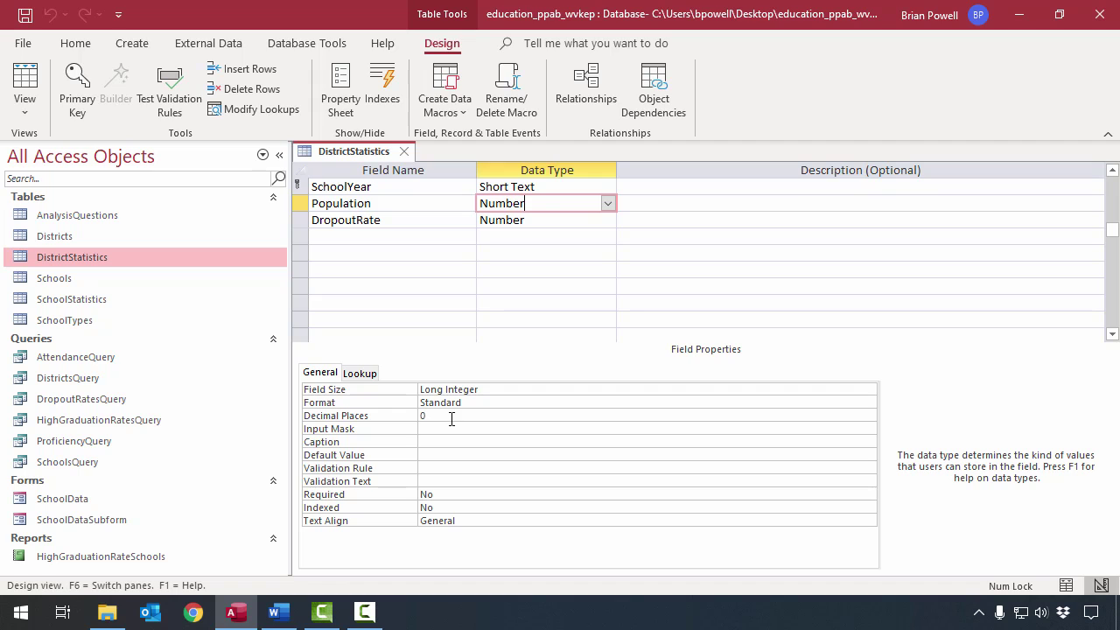
click(559, 220)
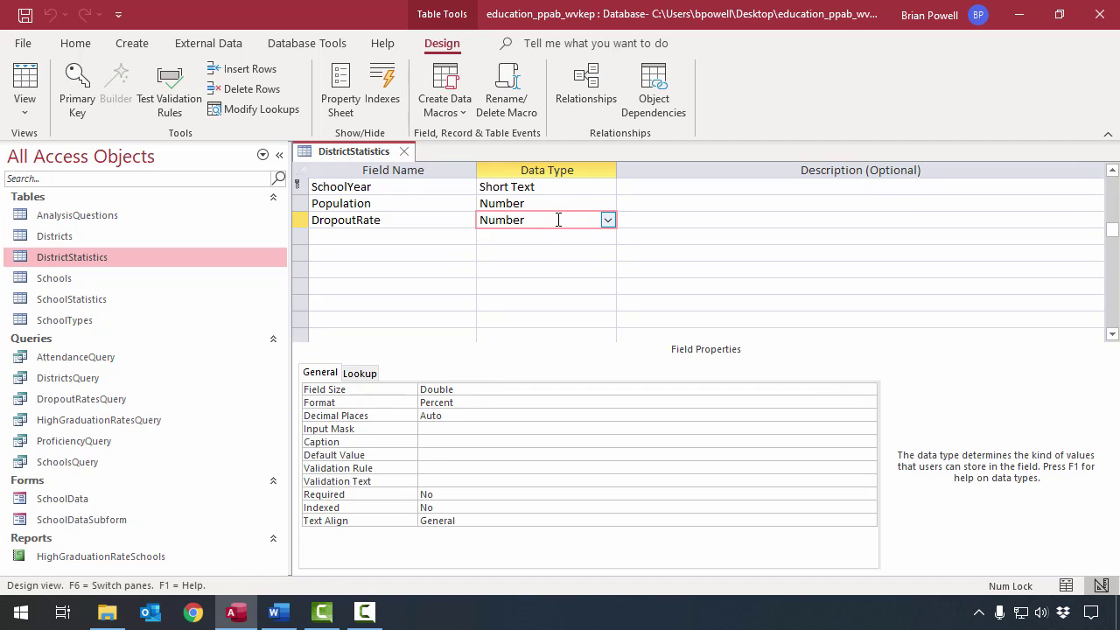
scroll(569, 210, up, 1)
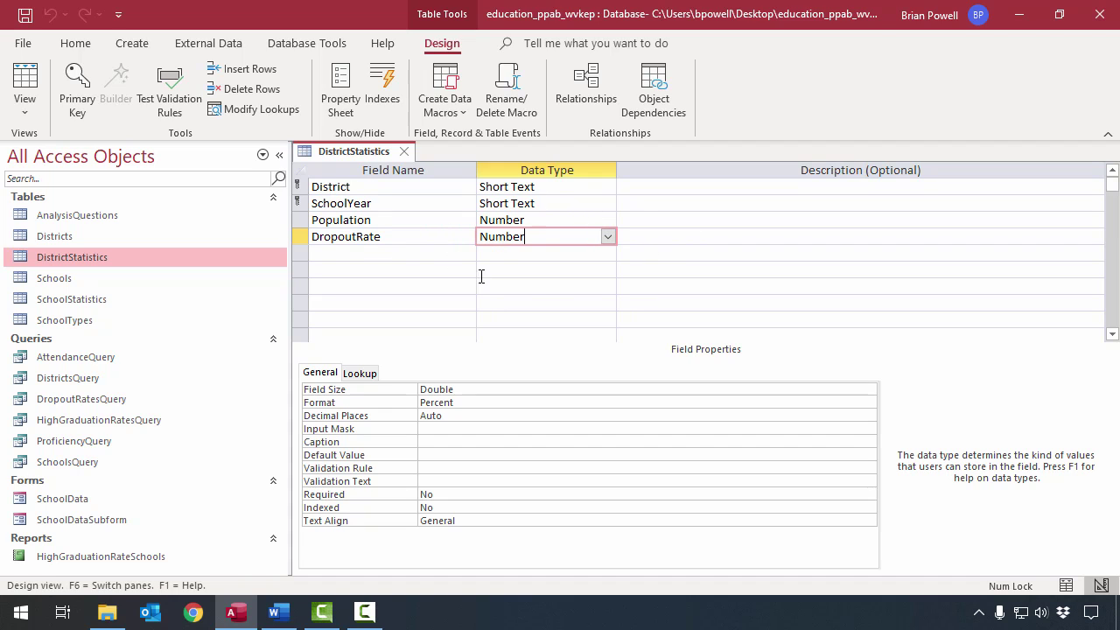
click(407, 153)
- Open the Schools table in Design View and view the data types available for the Closed field without changing it
click(227, 289)
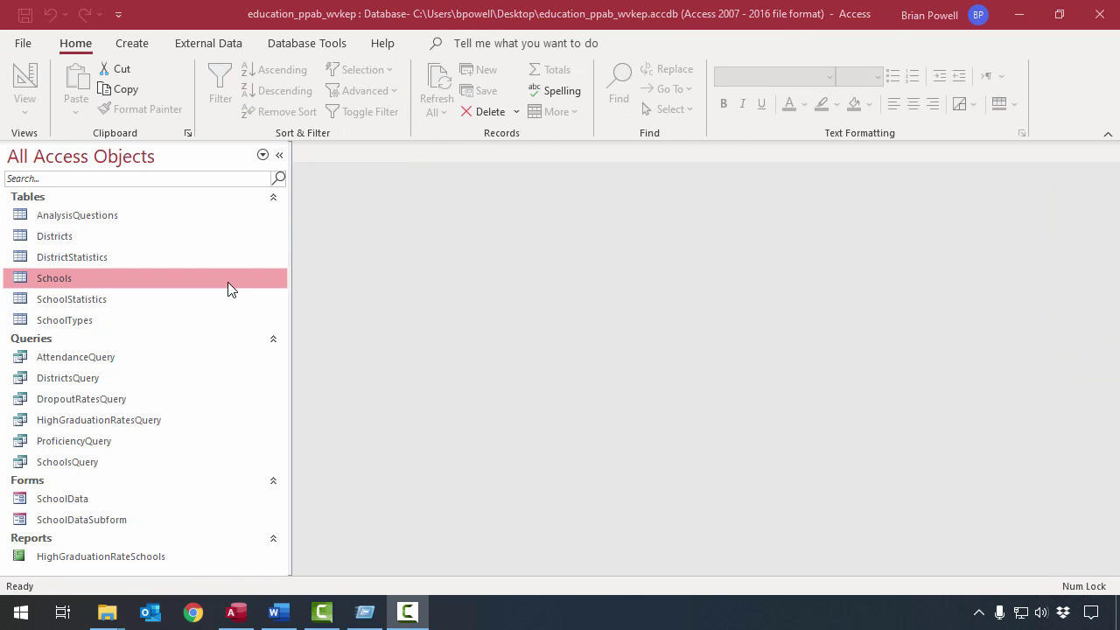
right_click(227, 281)
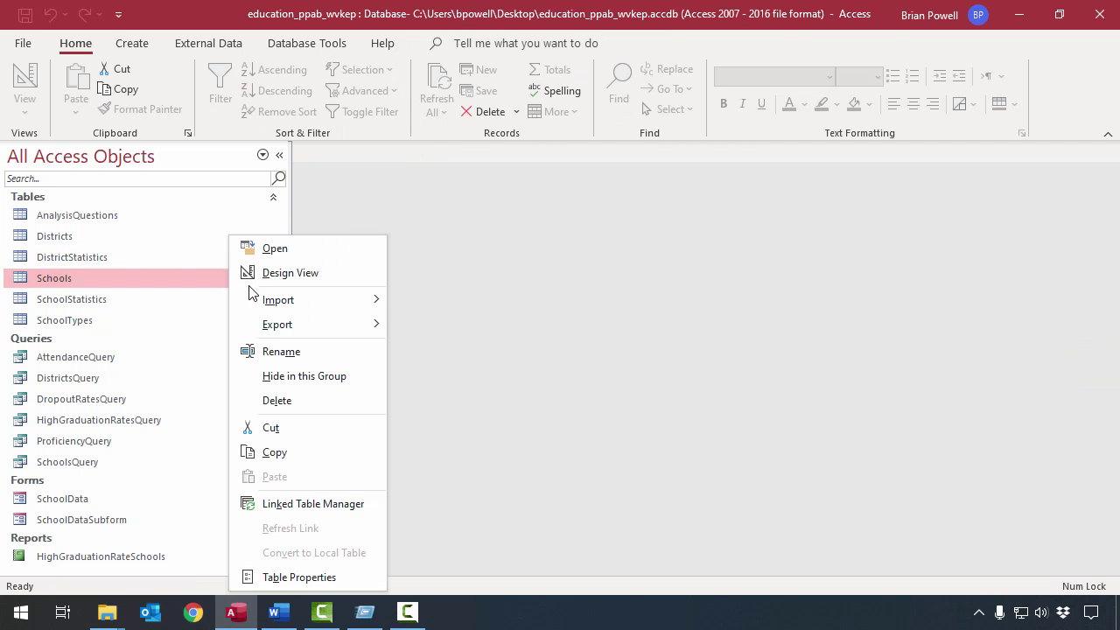
click(294, 277)
click(470, 204)
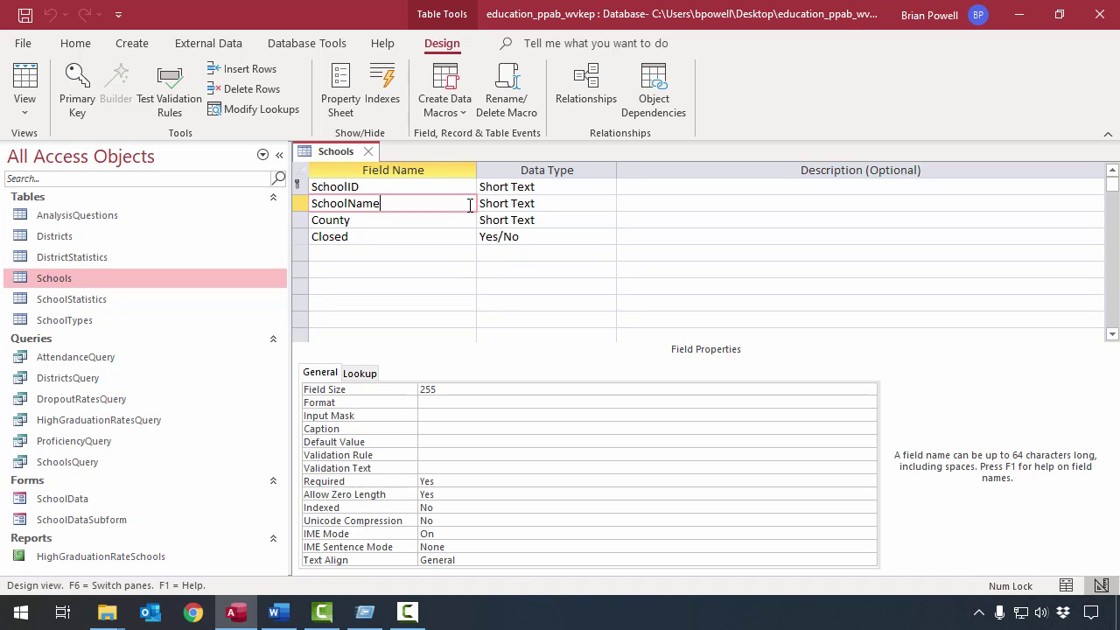
click(572, 233)
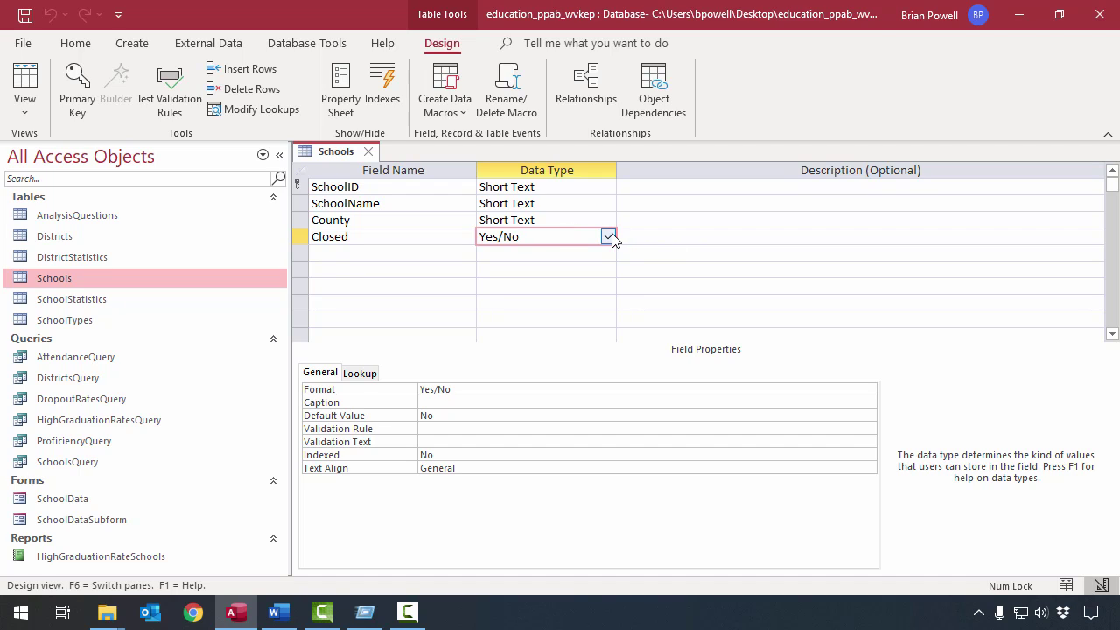
click(607, 237)
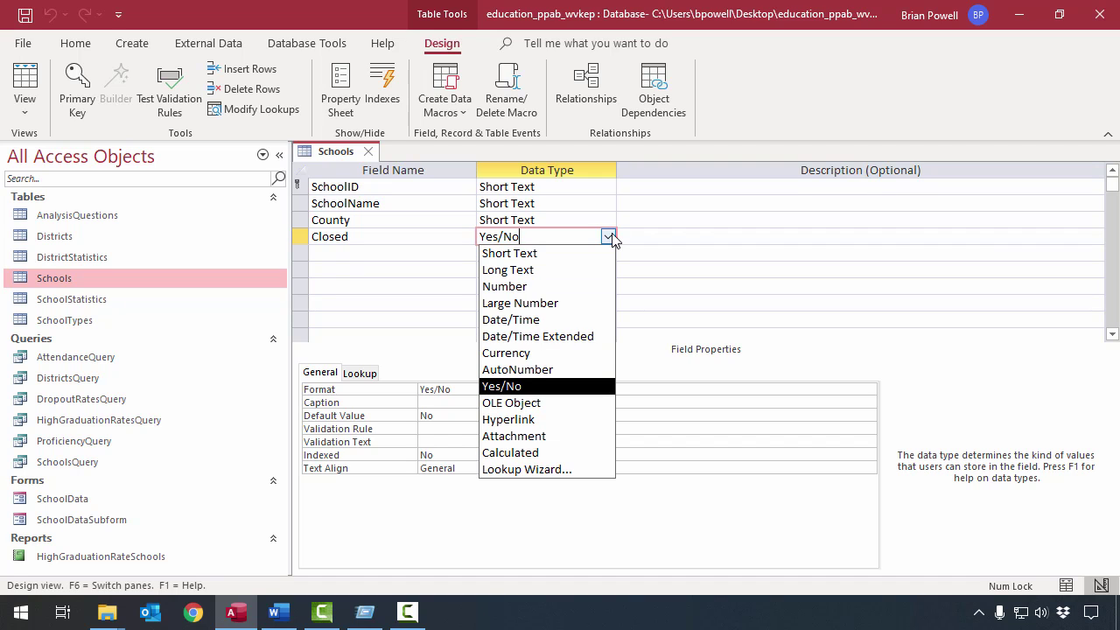
click(425, 233)
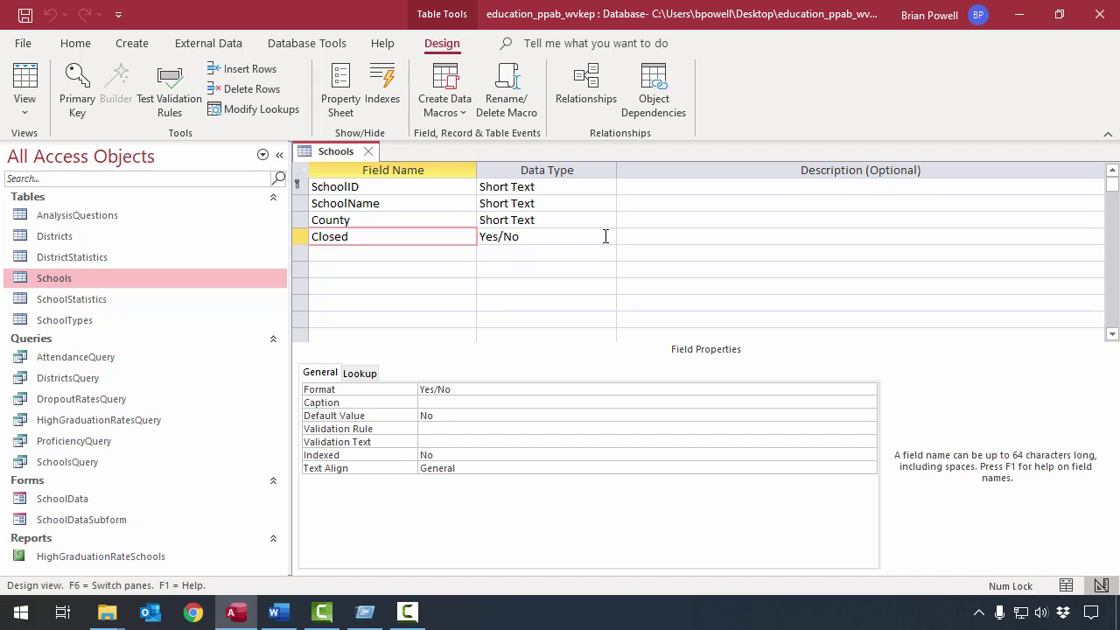
- Check the properties of the SchoolName and SchoolID fields, and close the Schools table
click(393, 207)
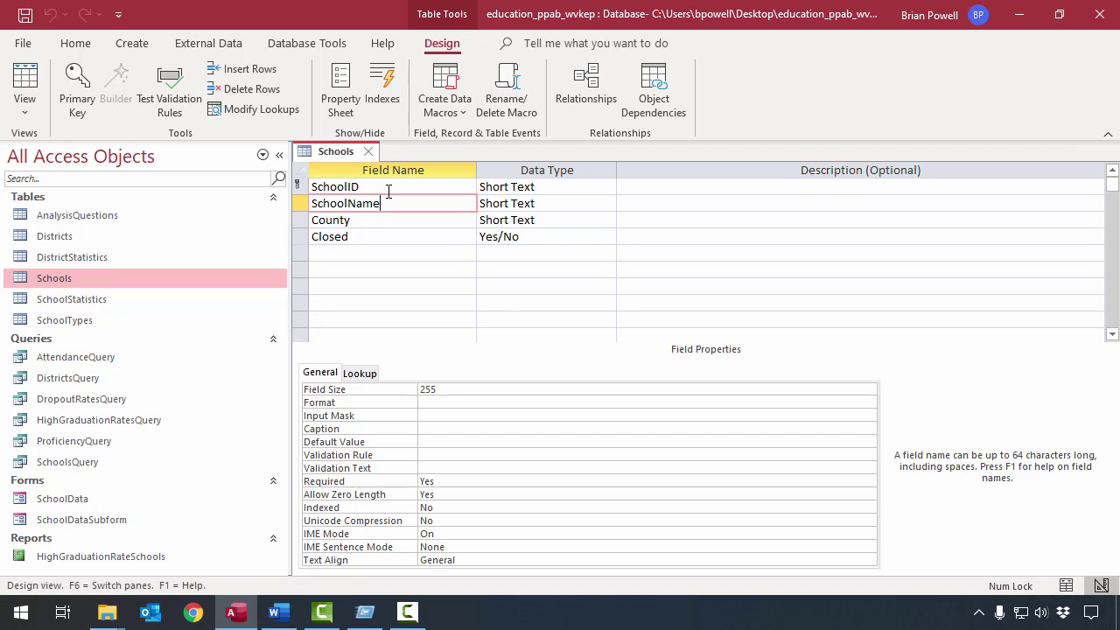
click(389, 188)
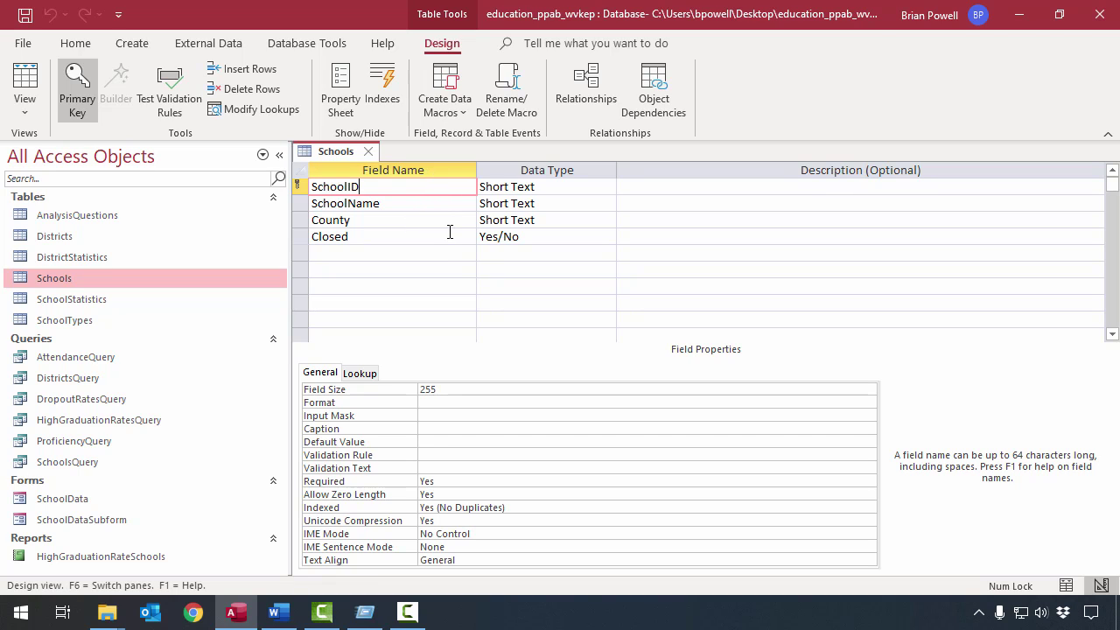
click(368, 153)
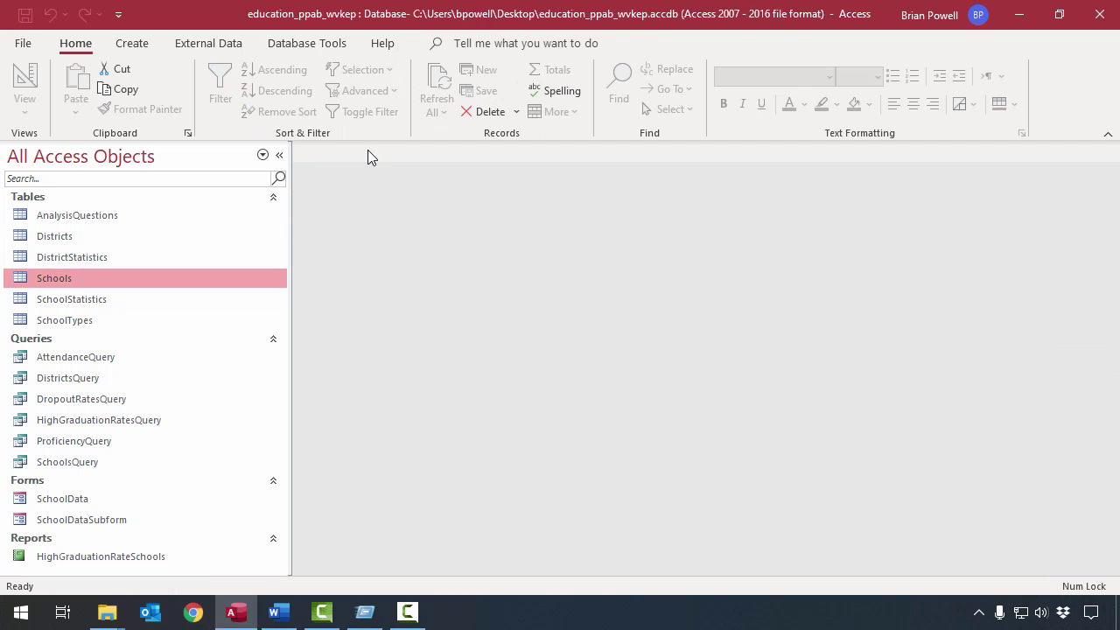
- Open SchoolStatistics in Design View and examine its ID primary key there and in Datasheet View, returning to Design View
right_click(220, 301)
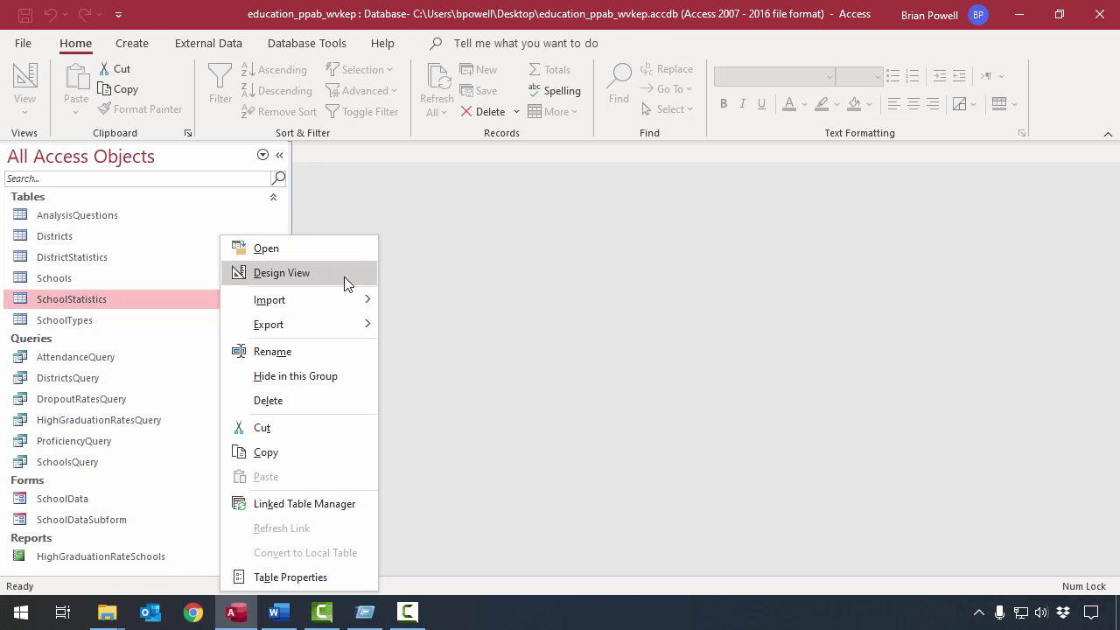
click(343, 277)
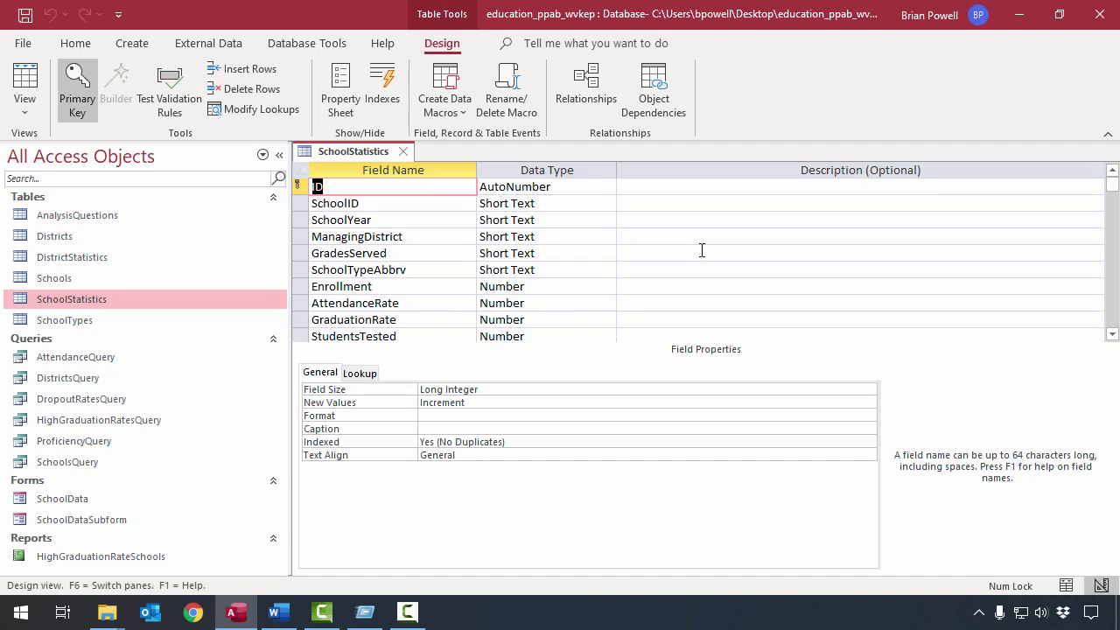
click(425, 191)
click(578, 189)
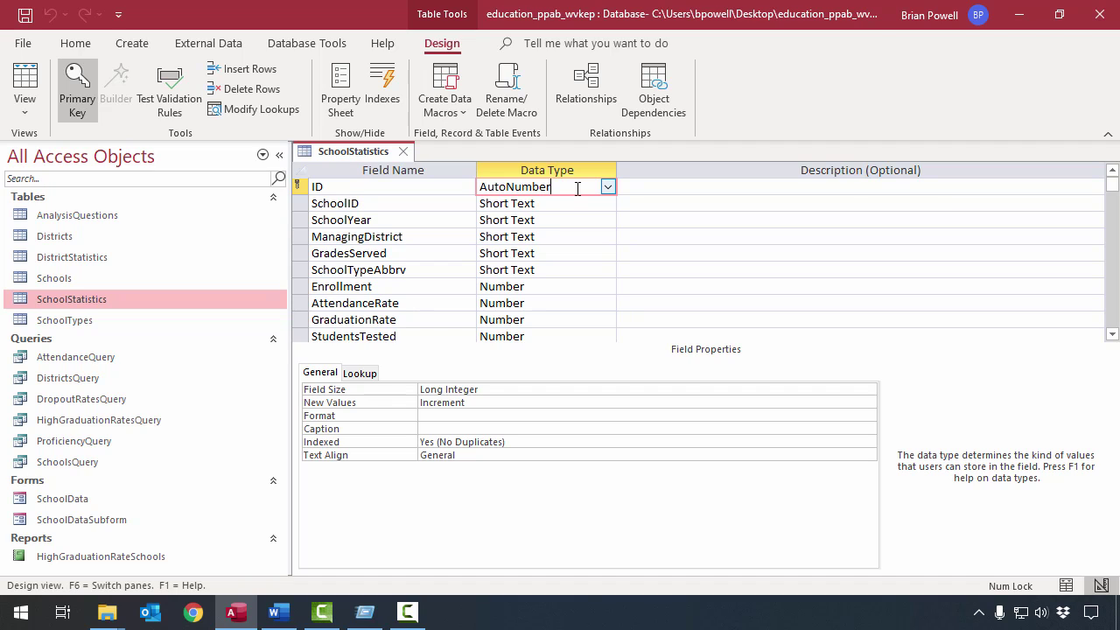
click(25, 83)
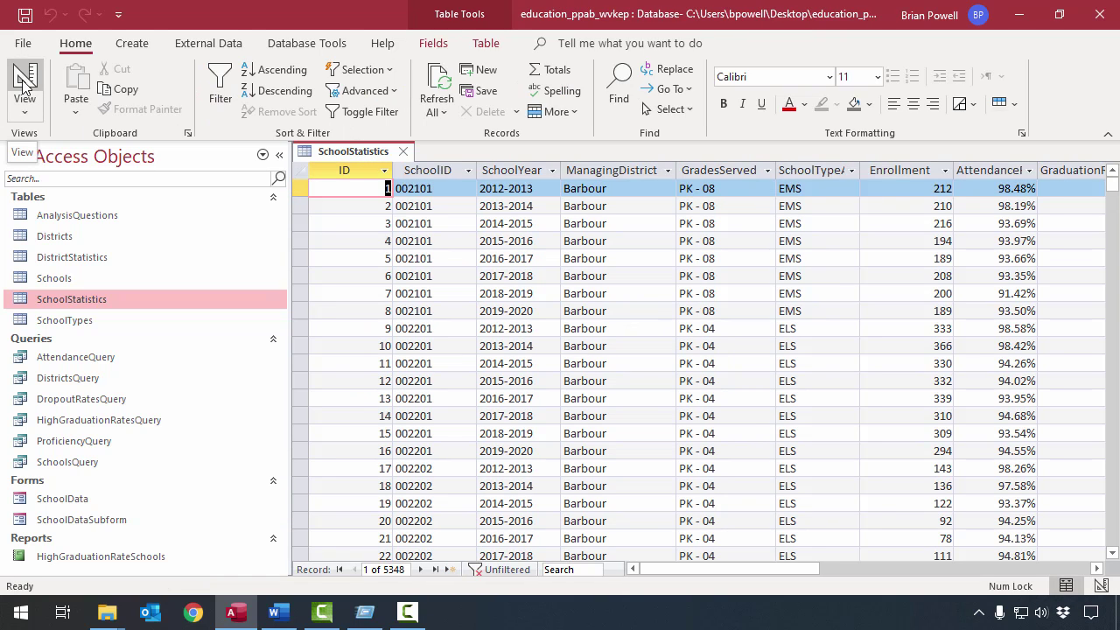
click(25, 83)
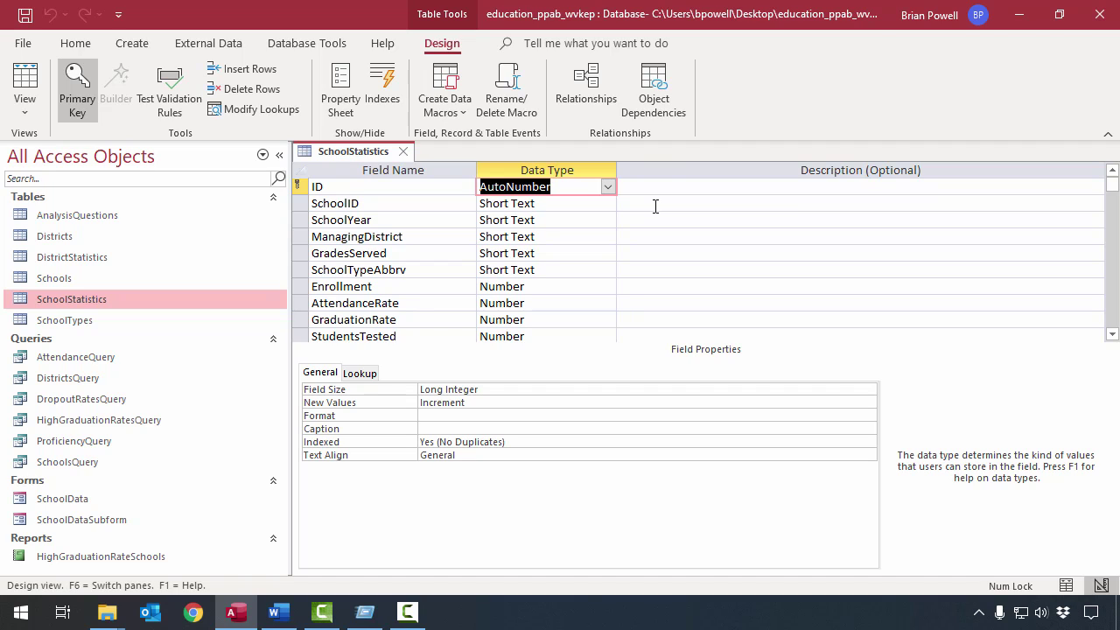
- Check the field properties of SchoolStatistics' text fields: SchoolID, SchoolYear, ManagingDistrict, GradesServed and SchoolTypeAbbrv
click(392, 203)
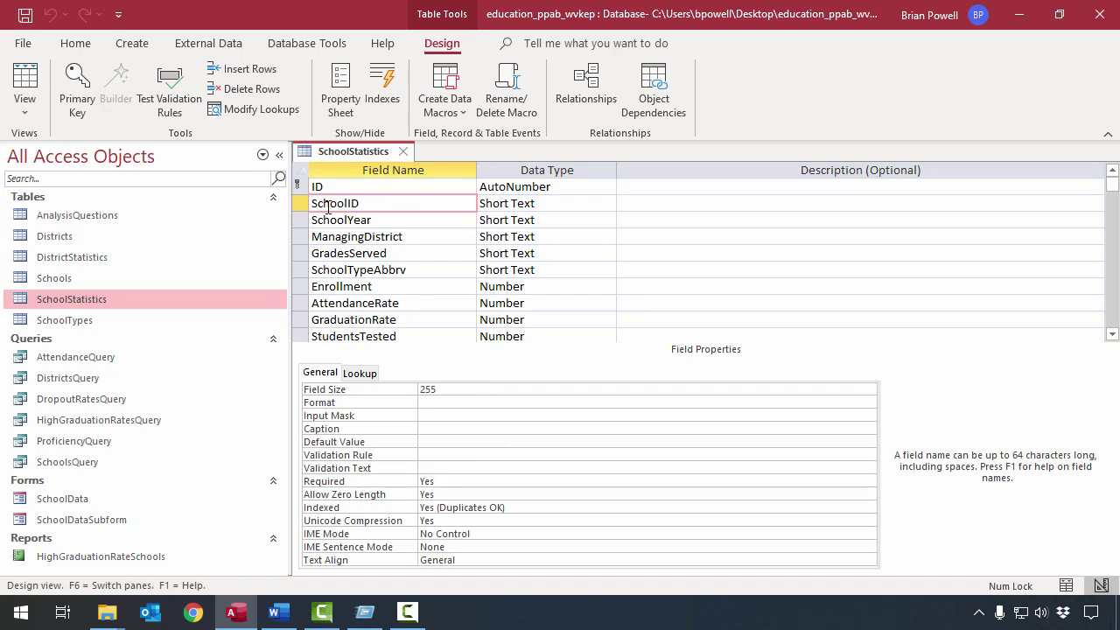
click(412, 219)
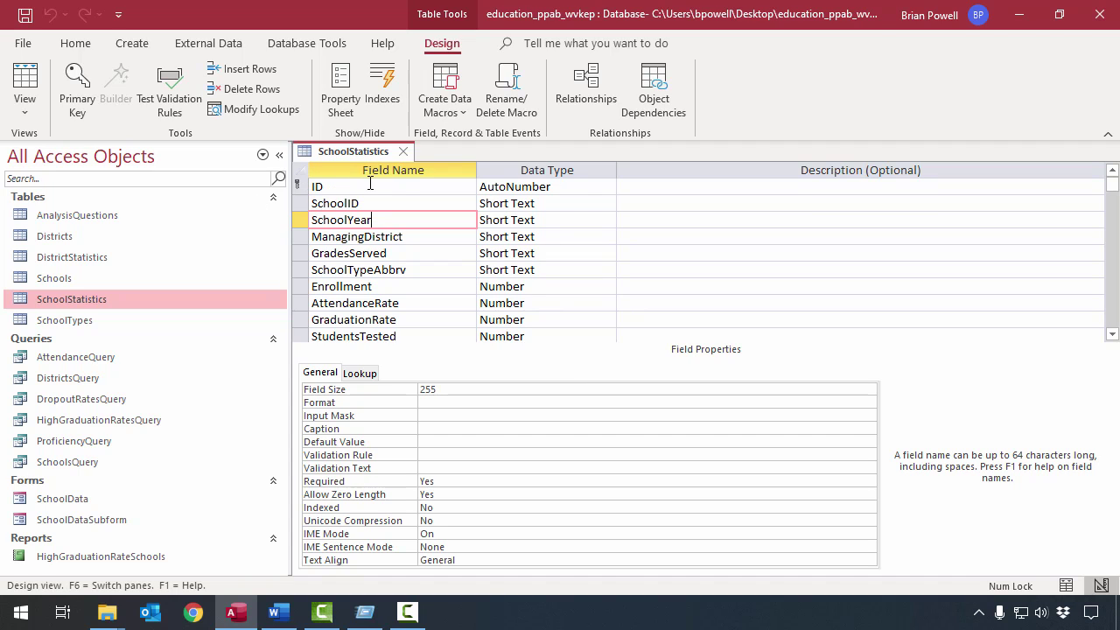
click(438, 239)
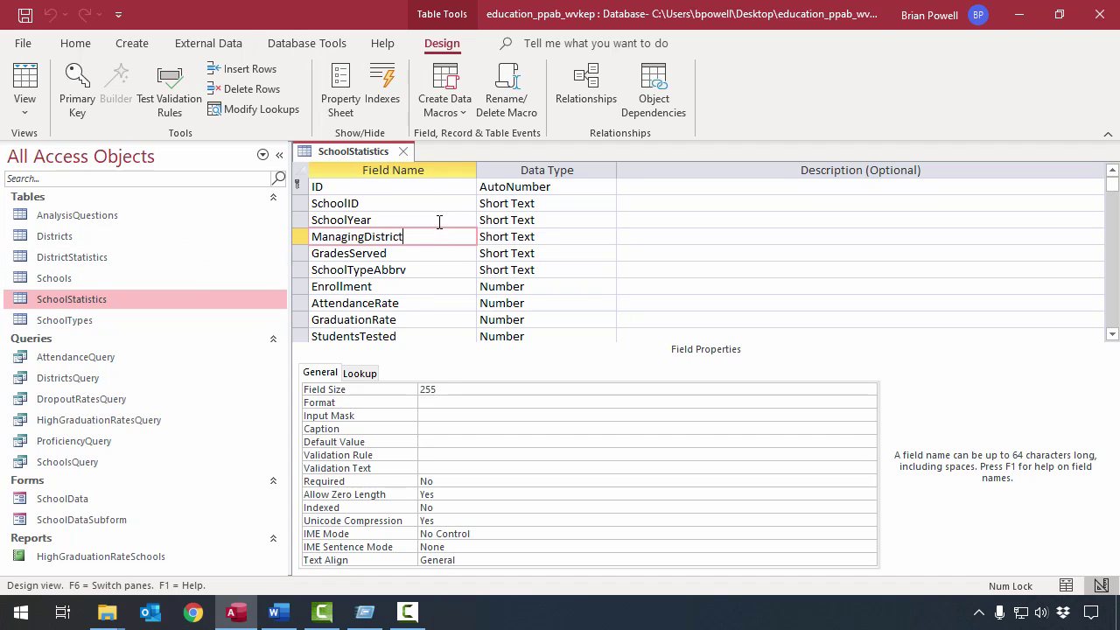
scroll(453, 237, down, 1)
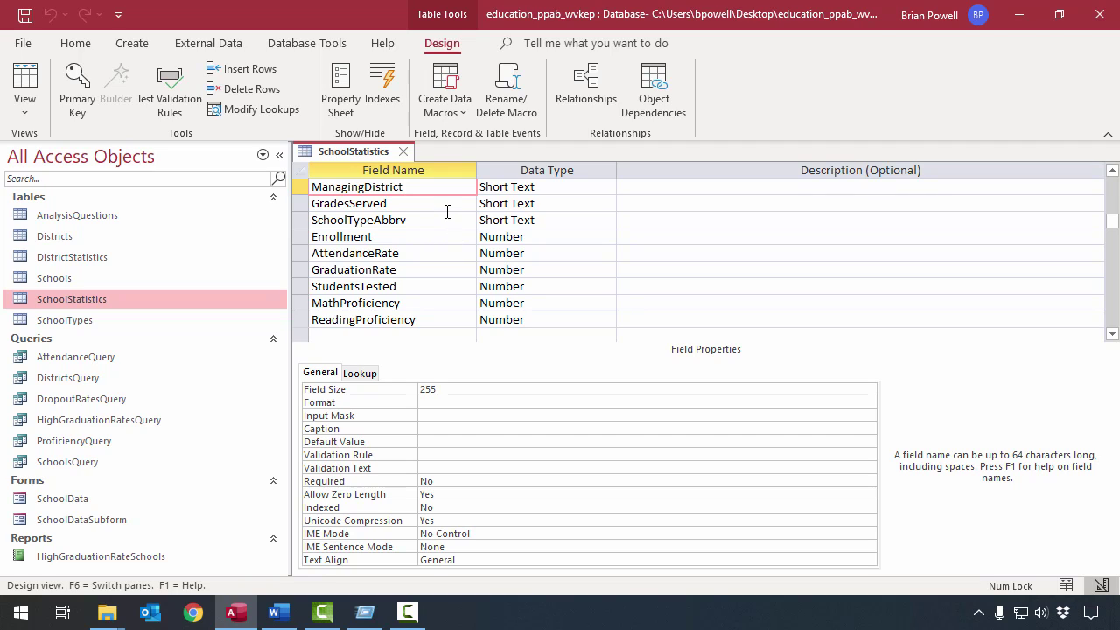
click(450, 204)
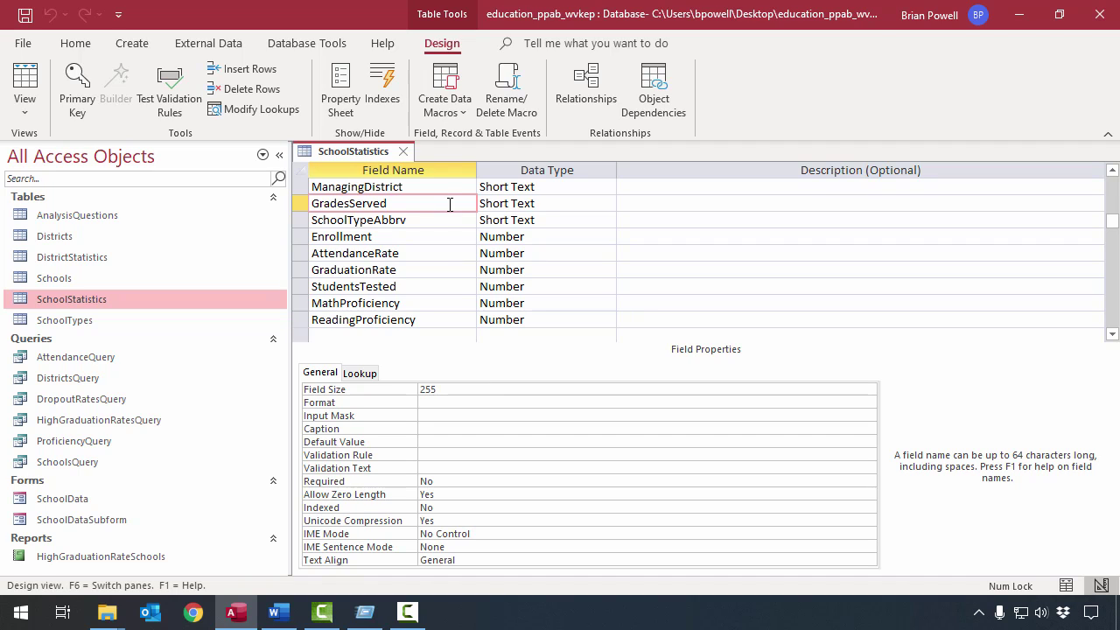
click(445, 221)
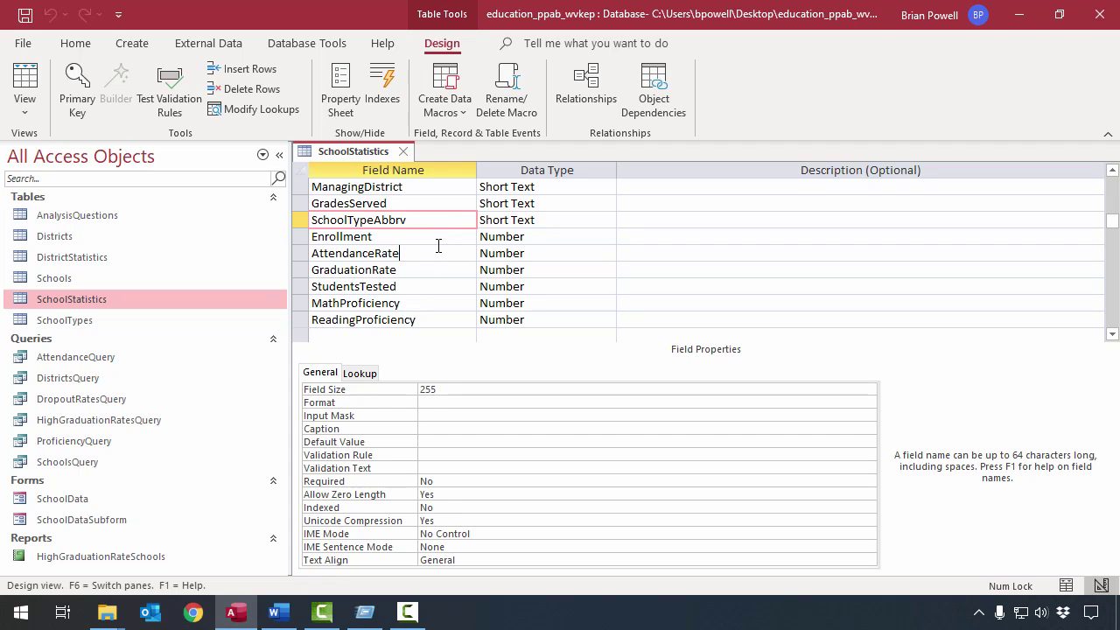
- Compare the field size and format of the number fields in SchoolStatistics, from Enrollment and AttendanceRate through MathProficiency and ReadingProficiency
click(437, 249)
click(440, 235)
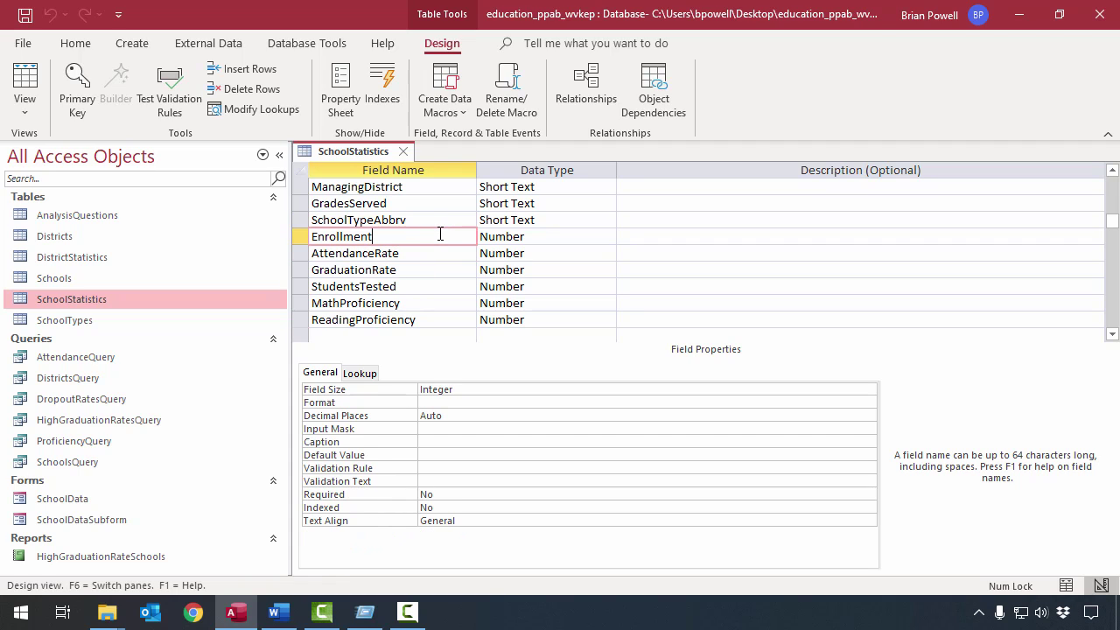
click(441, 254)
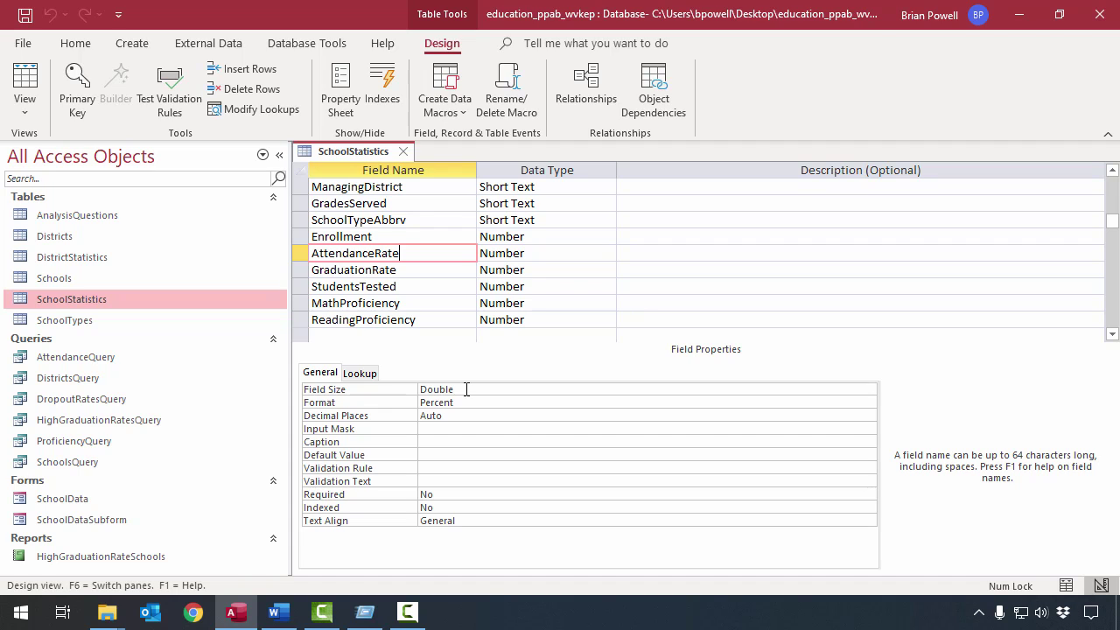
click(443, 273)
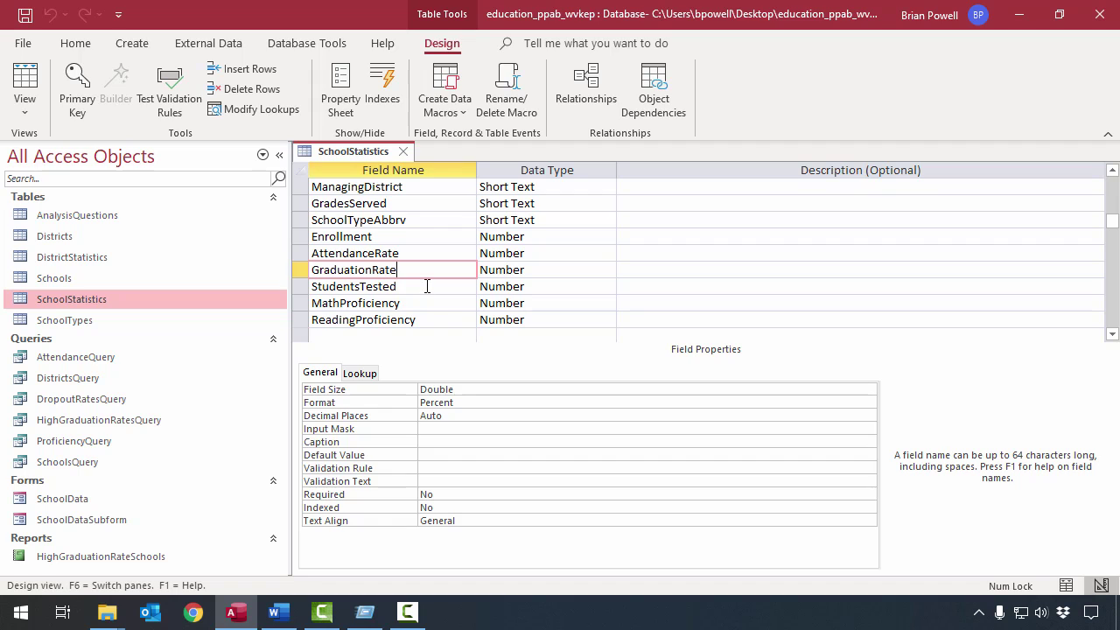
click(427, 287)
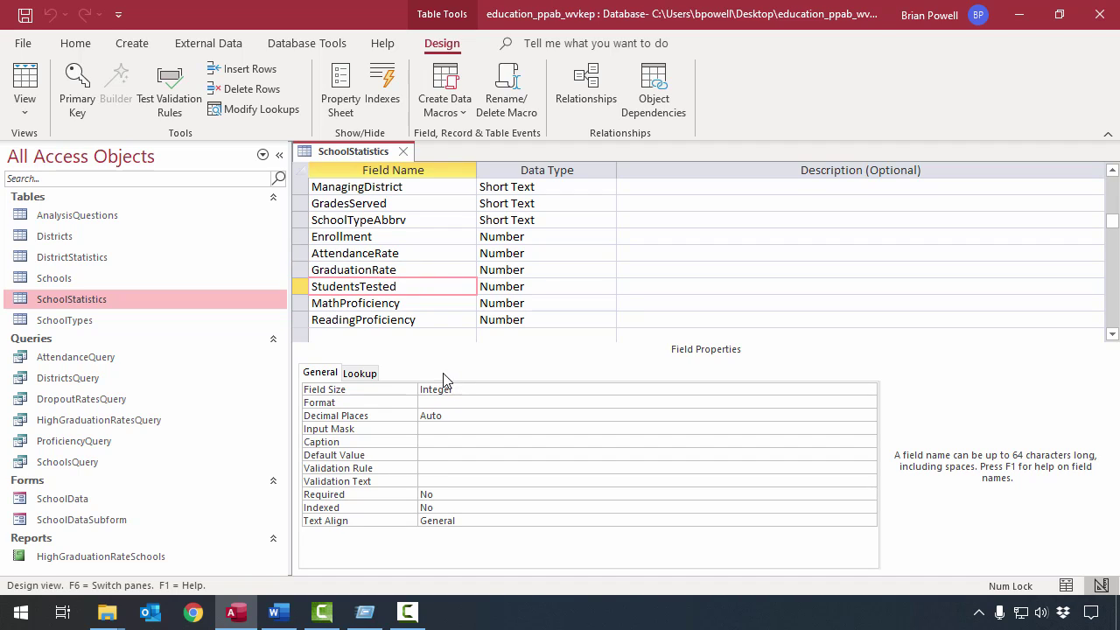
click(435, 303)
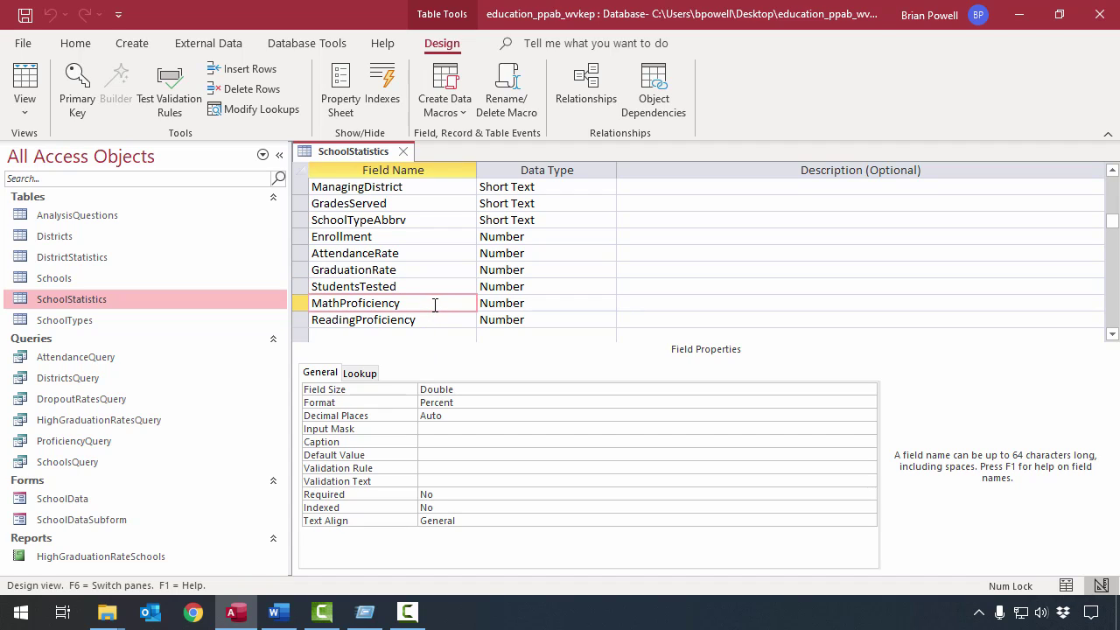
click(435, 320)
click(445, 303)
click(450, 320)
click(453, 302)
scroll(455, 303, up, 1)
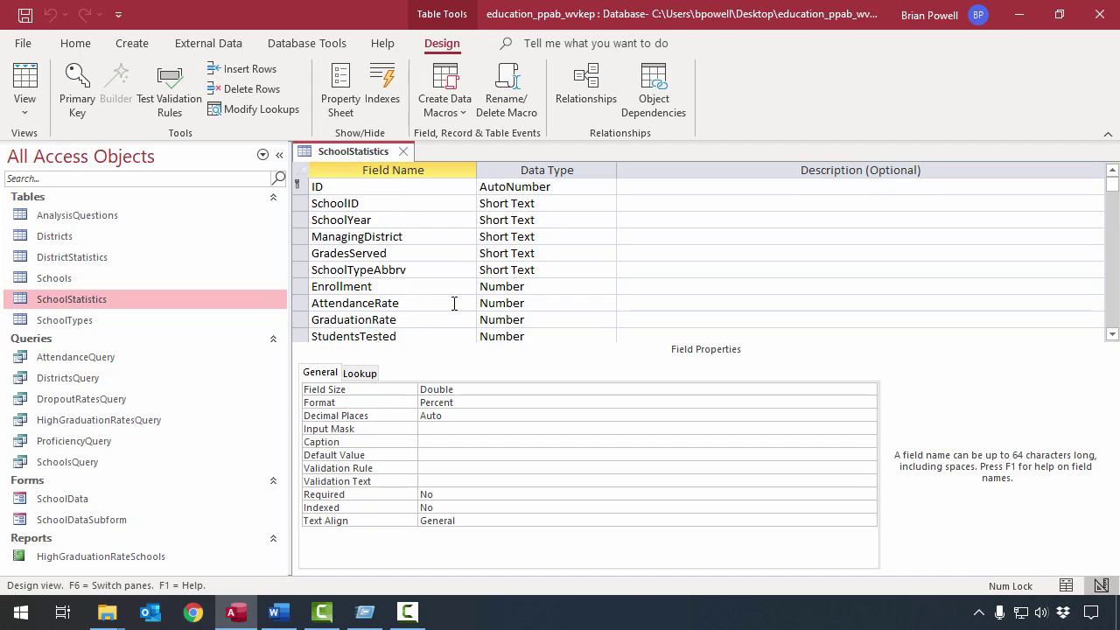
- View the data types available for the ID field without changing it, and close the SchoolStatistics table
click(610, 188)
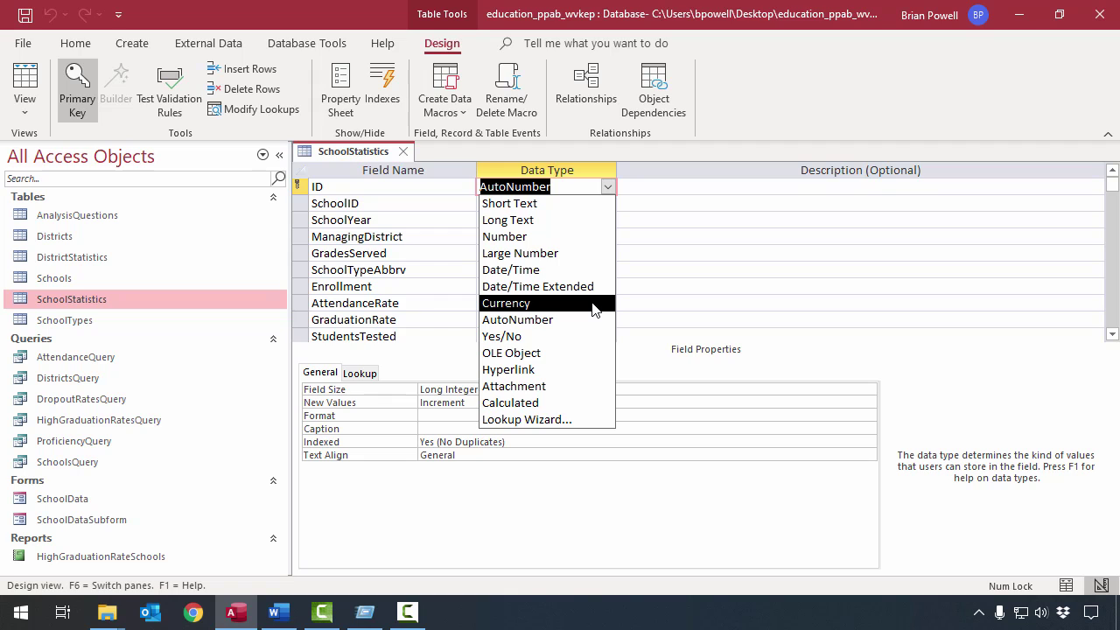
click(698, 234)
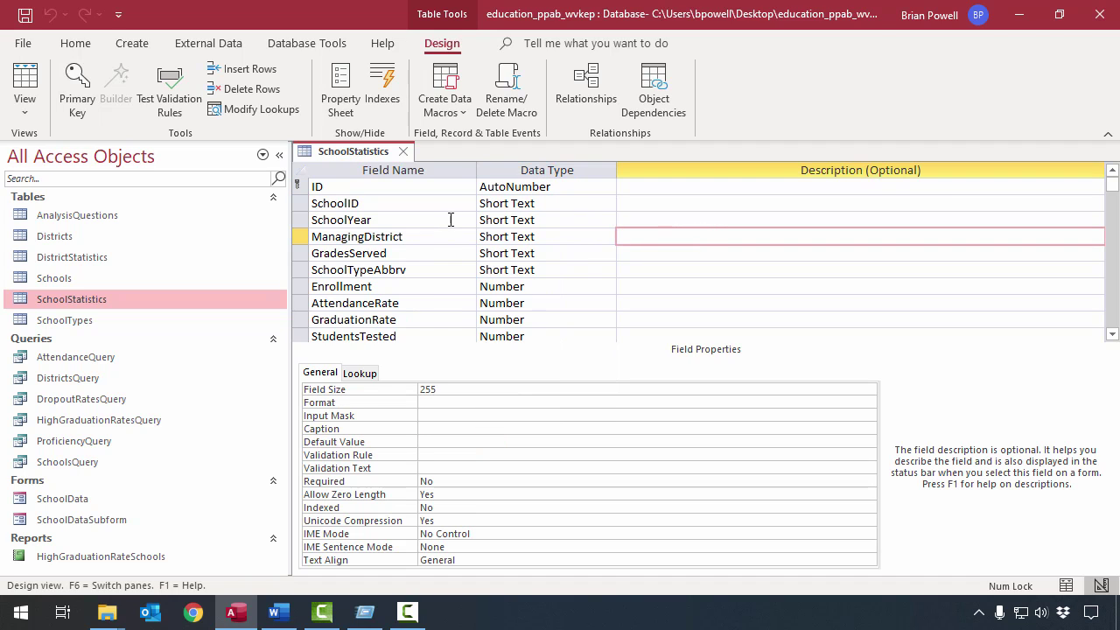
scroll(544, 271, down, 3)
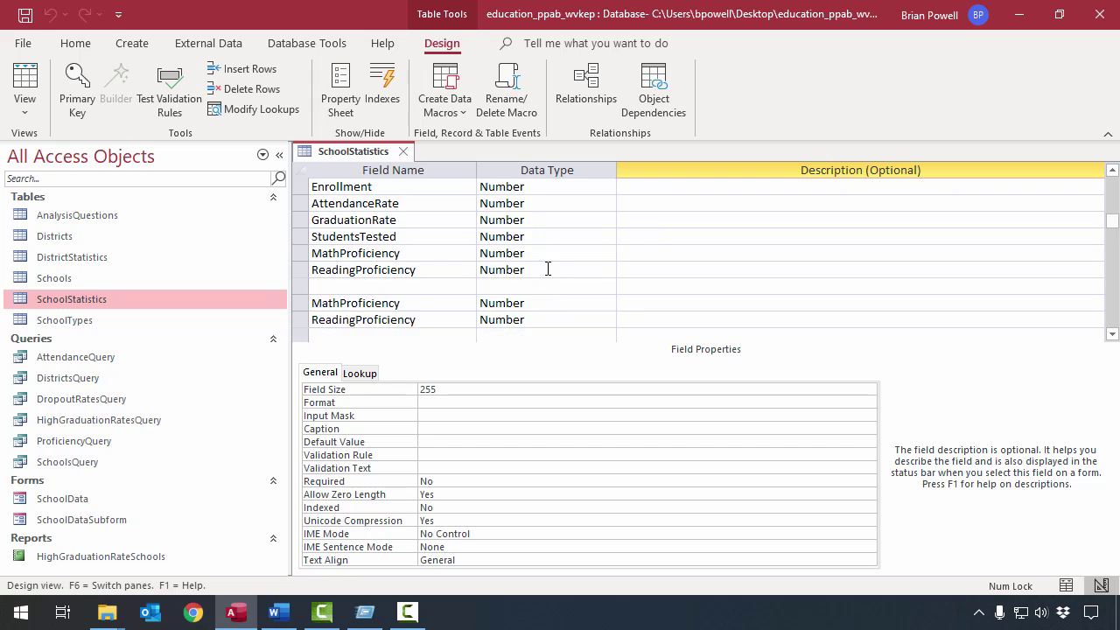
click(404, 152)
- Open the SchoolTypes table in Design View and look at the SchoolTypeAbbrv and SchoolTypeName fields
click(155, 322)
right_click(182, 322)
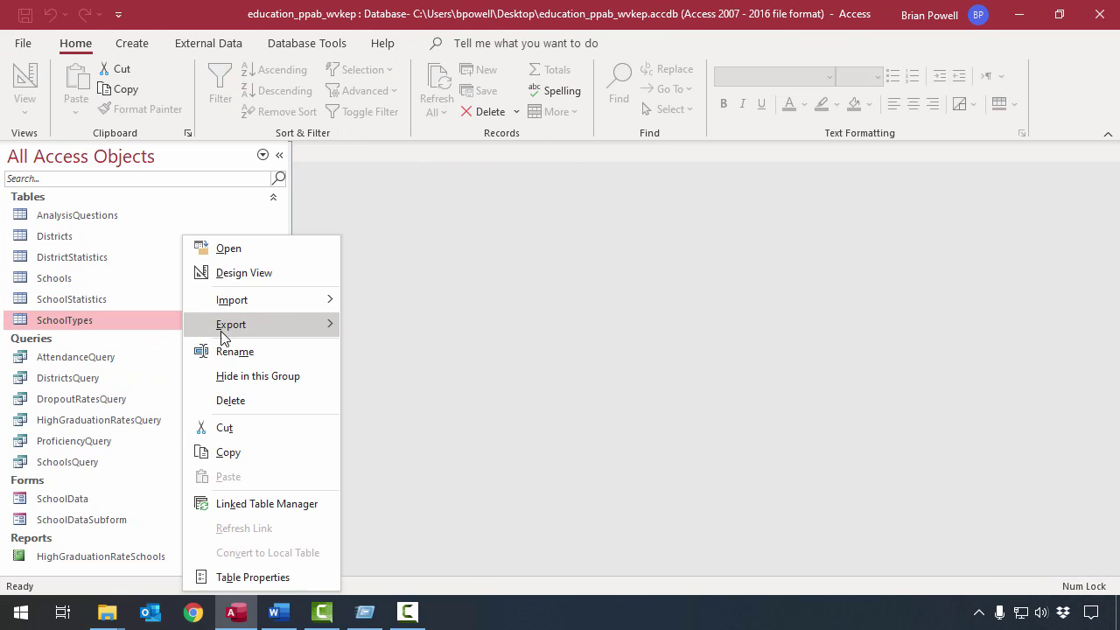
click(297, 274)
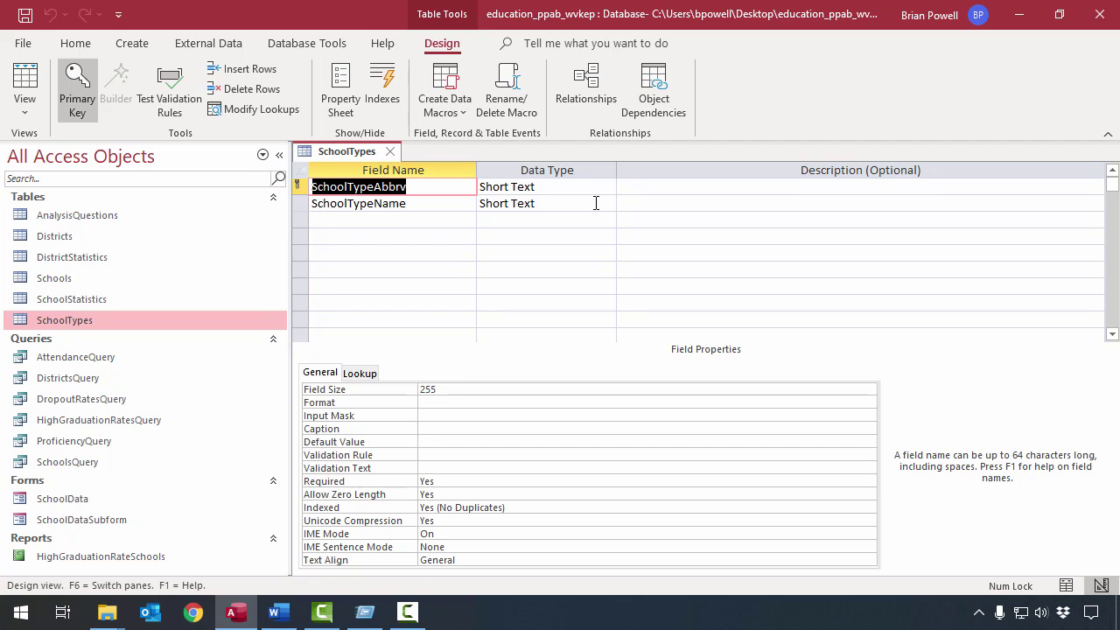
click(411, 203)
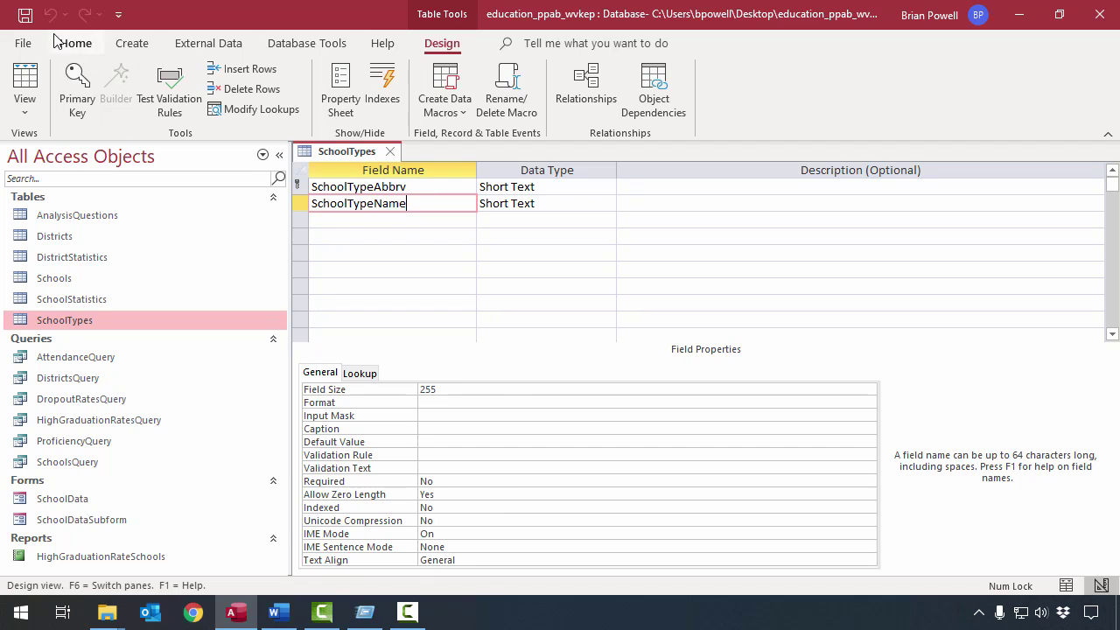
- View the SchoolTypes records in Datasheet View with the SchoolTypeAbbrv column widened to fit, and return to Design View
click(31, 77)
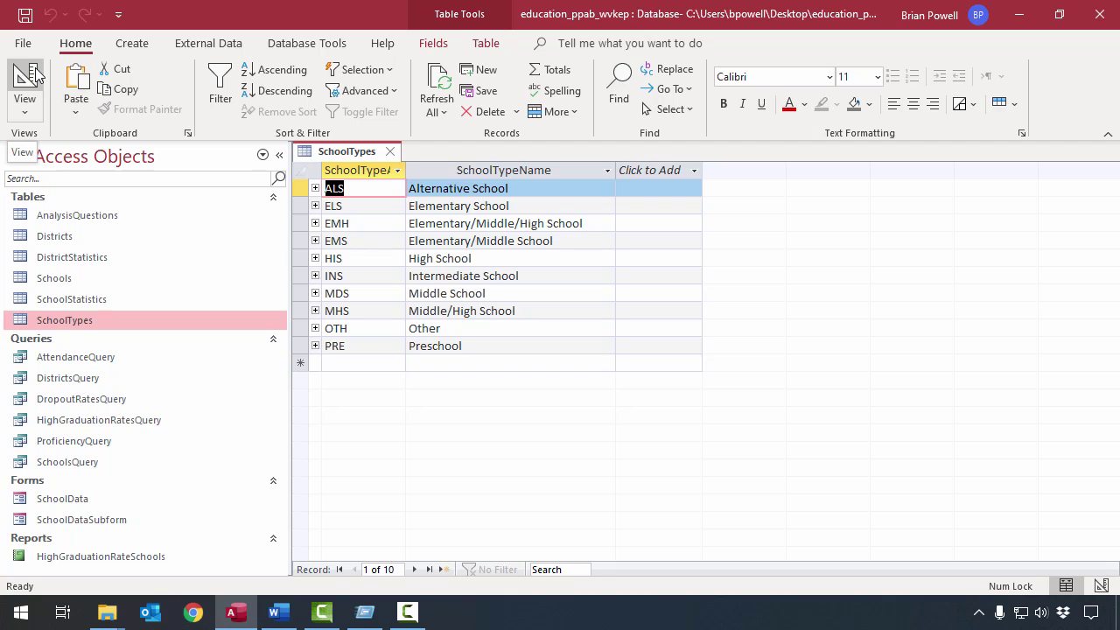
double_click(406, 169)
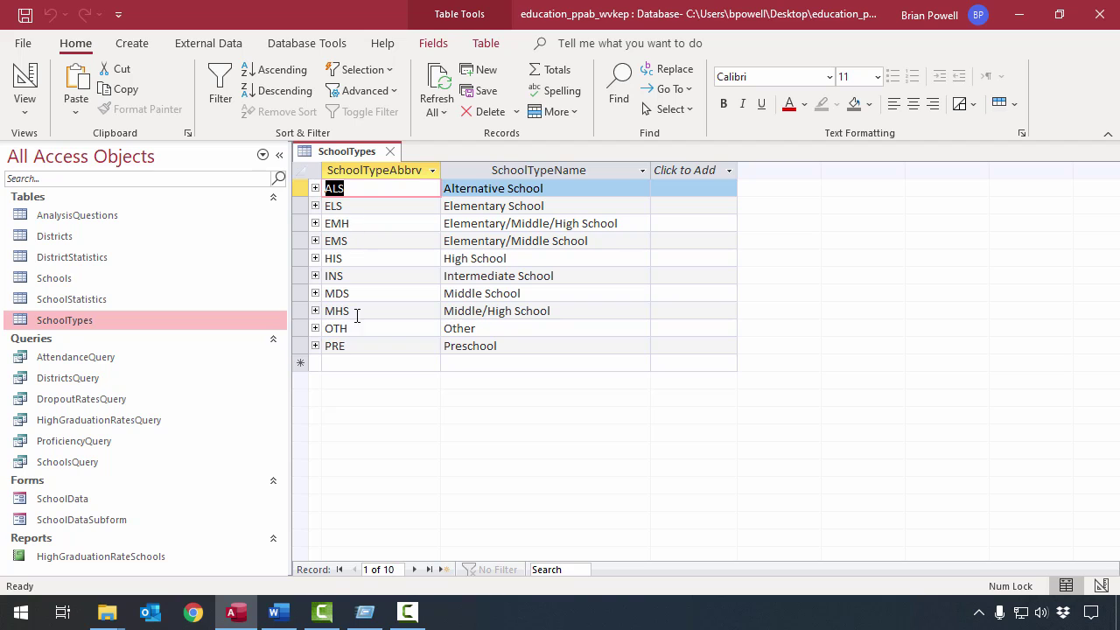
click(25, 77)
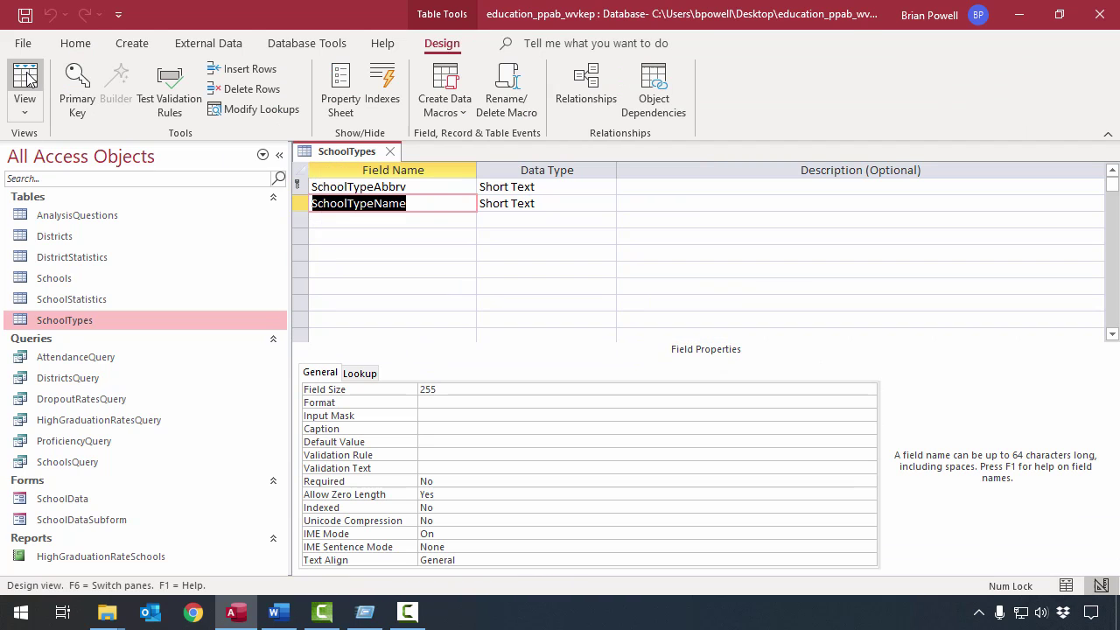
- Compare the properties of SchoolTypeName and SchoolTypeAbbrv, and close the SchoolTypes table without saving its layout changes
click(434, 204)
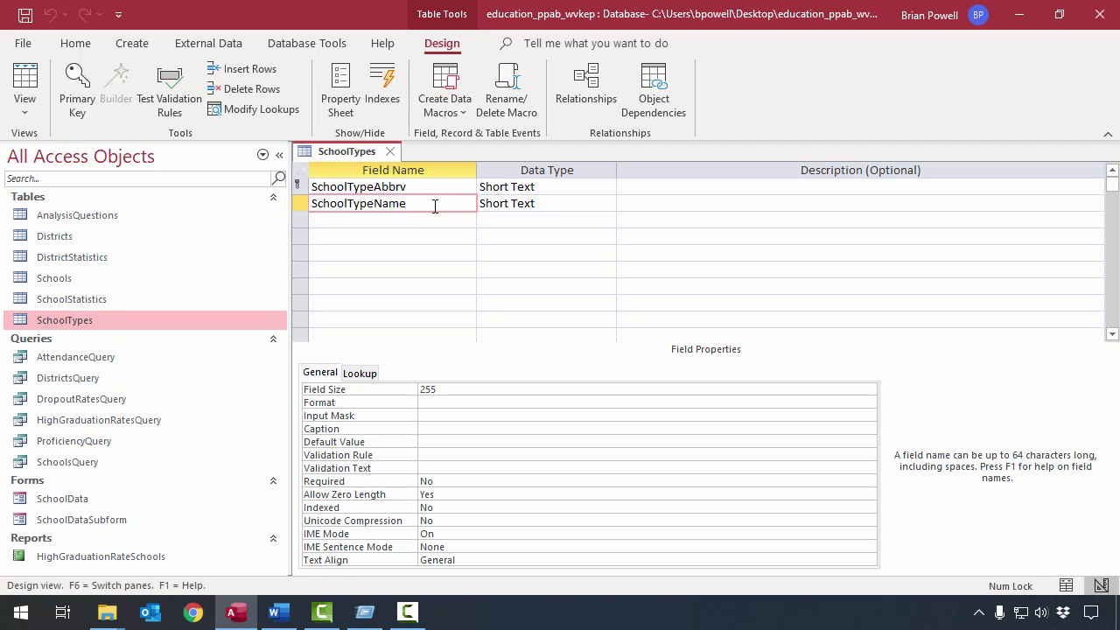
click(443, 187)
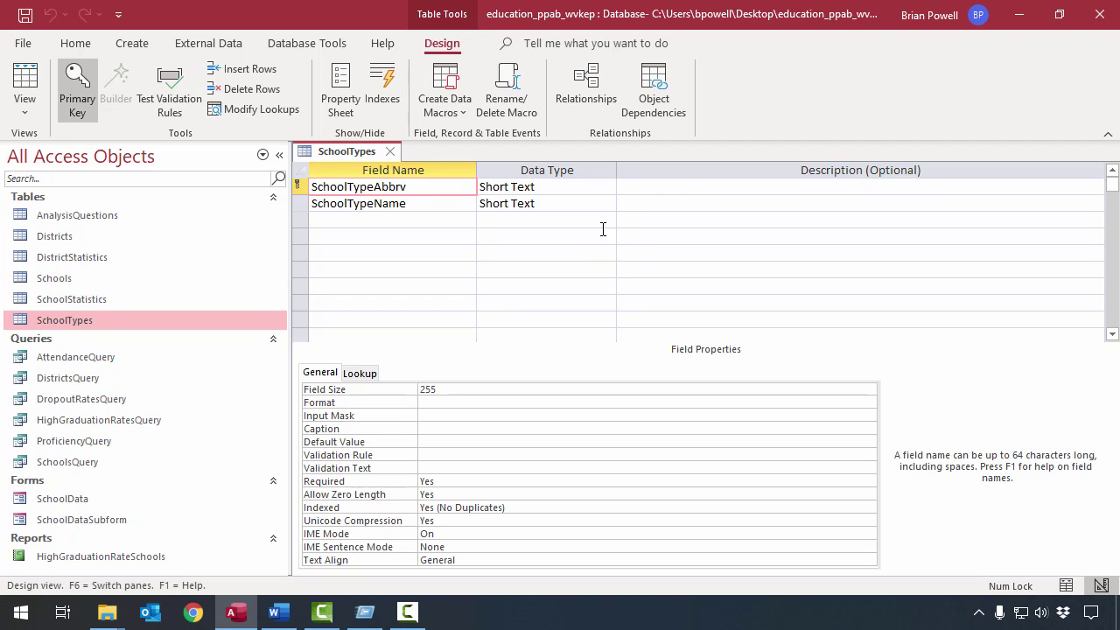
click(454, 204)
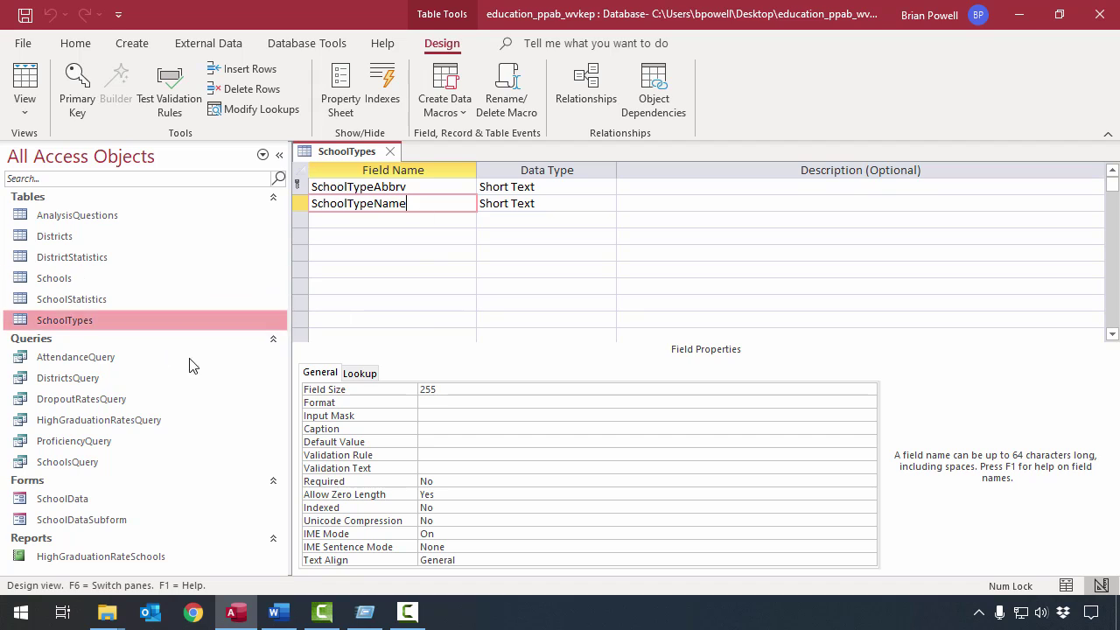
click(391, 151)
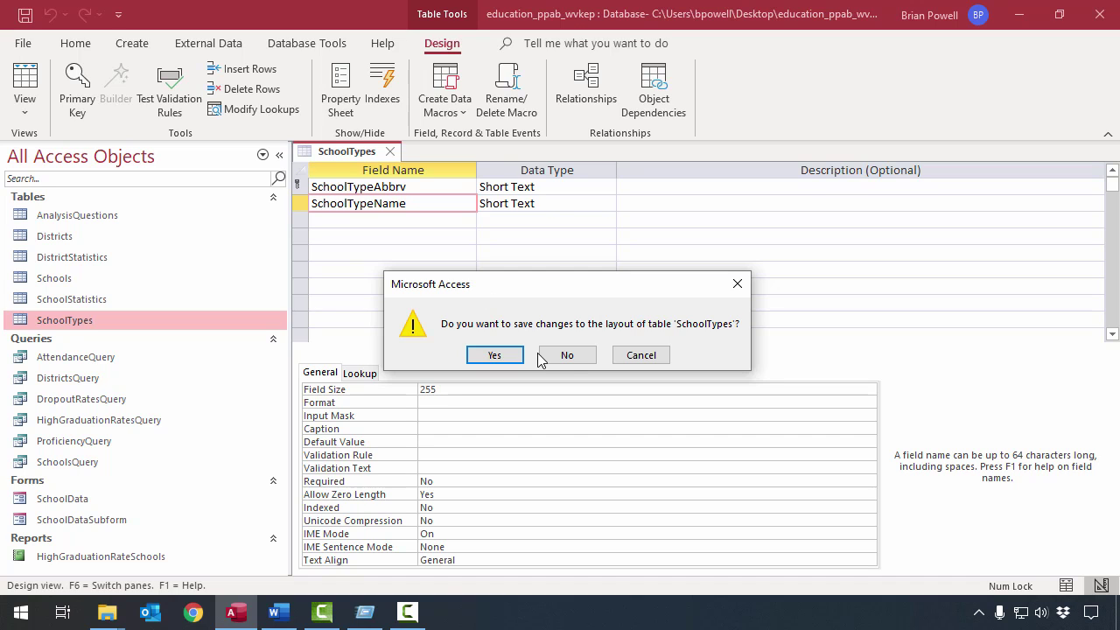
click(588, 359)
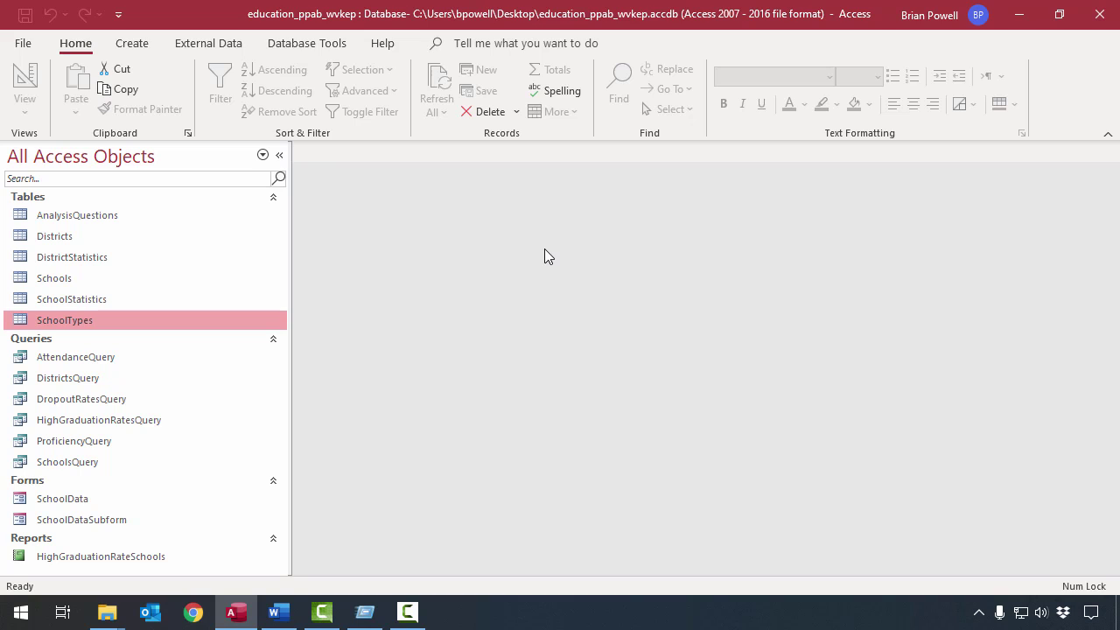
- Open AttendanceQuery to view its records, and switch it to Design View
key(alt+Tab)
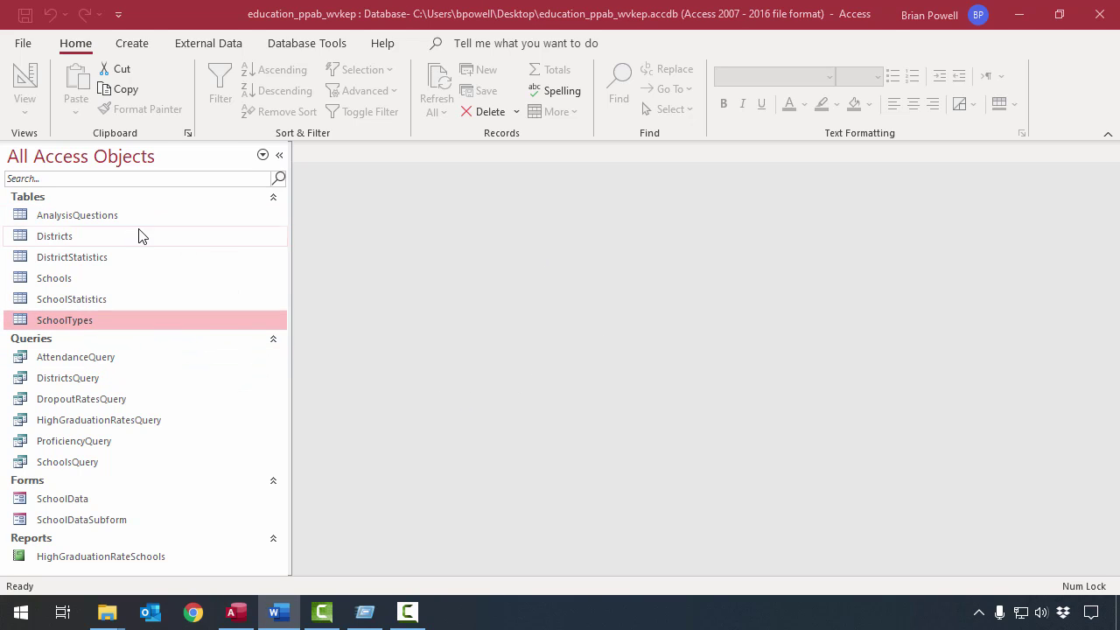
double_click(197, 358)
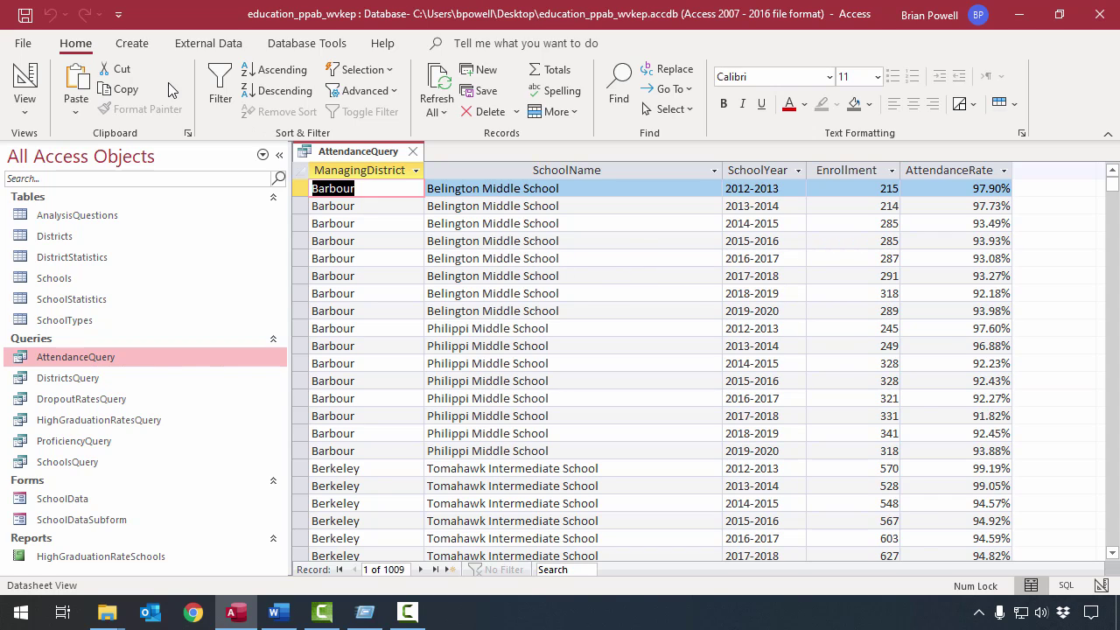
click(25, 83)
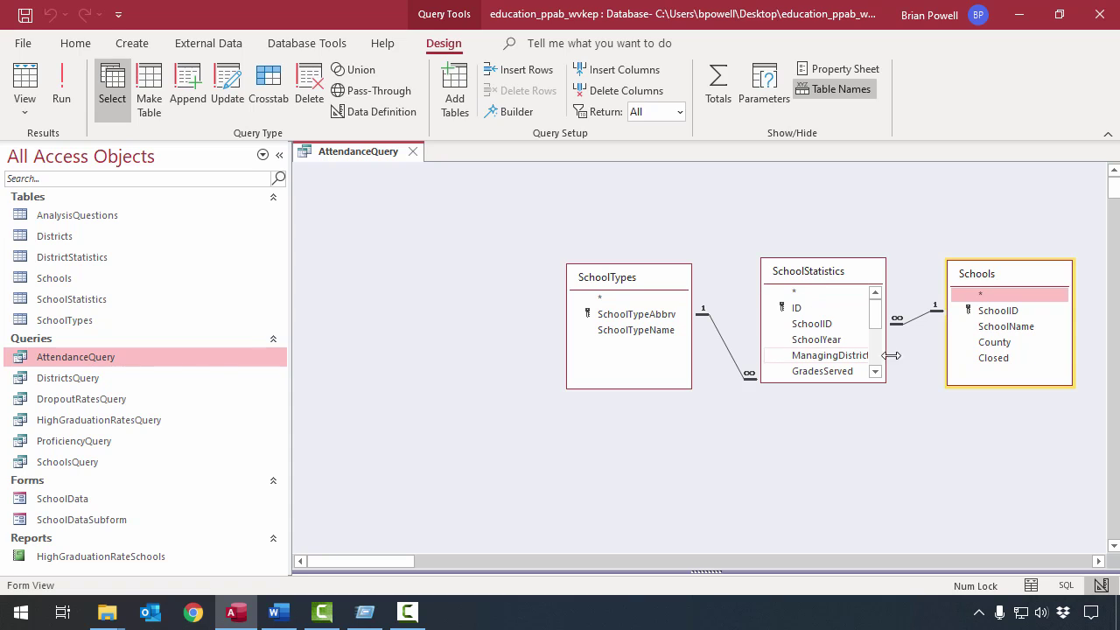
- Enlarge AttendanceQuery's design grid and widen the SchoolTypeName column to fit its full criteria
scroll(1091, 453, down, 1)
scroll(1091, 453, down, 3)
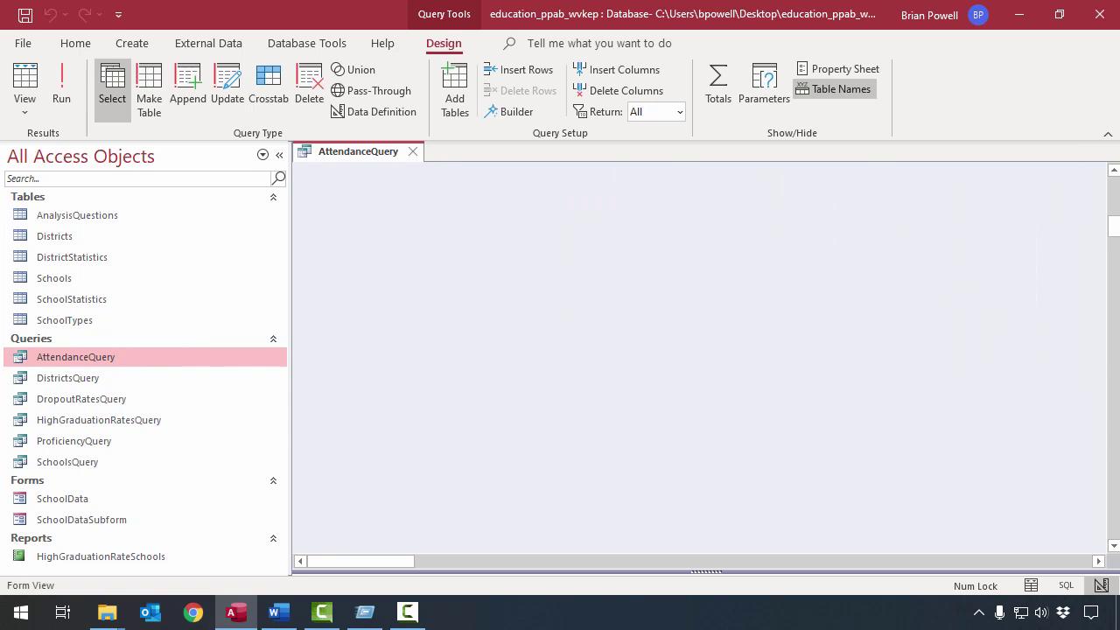
drag(1110, 230, 1113, 277)
drag(670, 572, 715, 359)
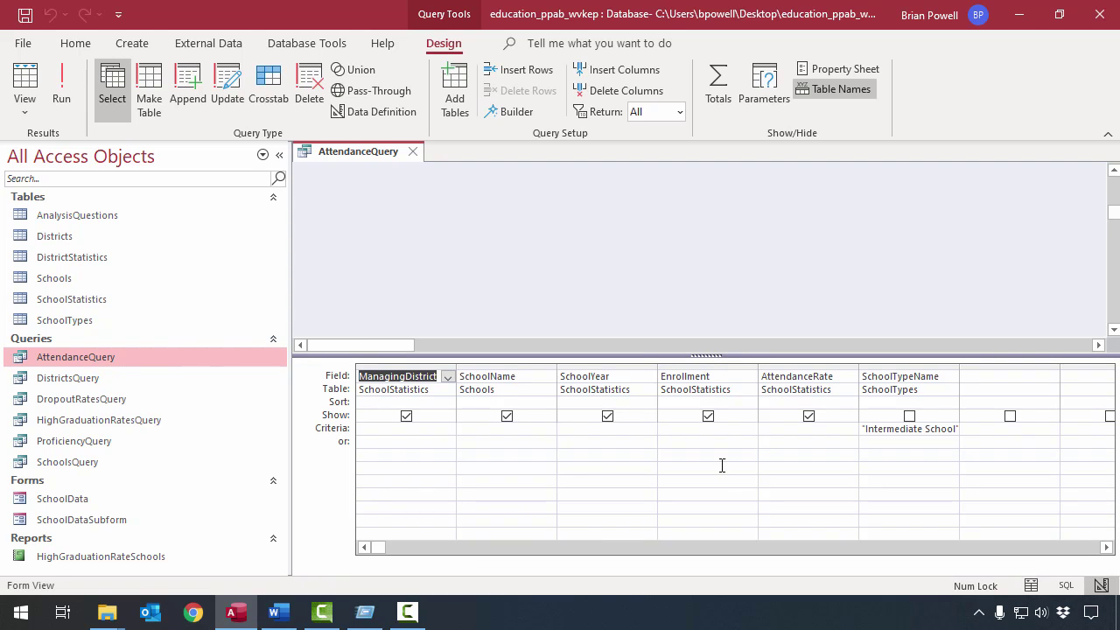
double_click(959, 364)
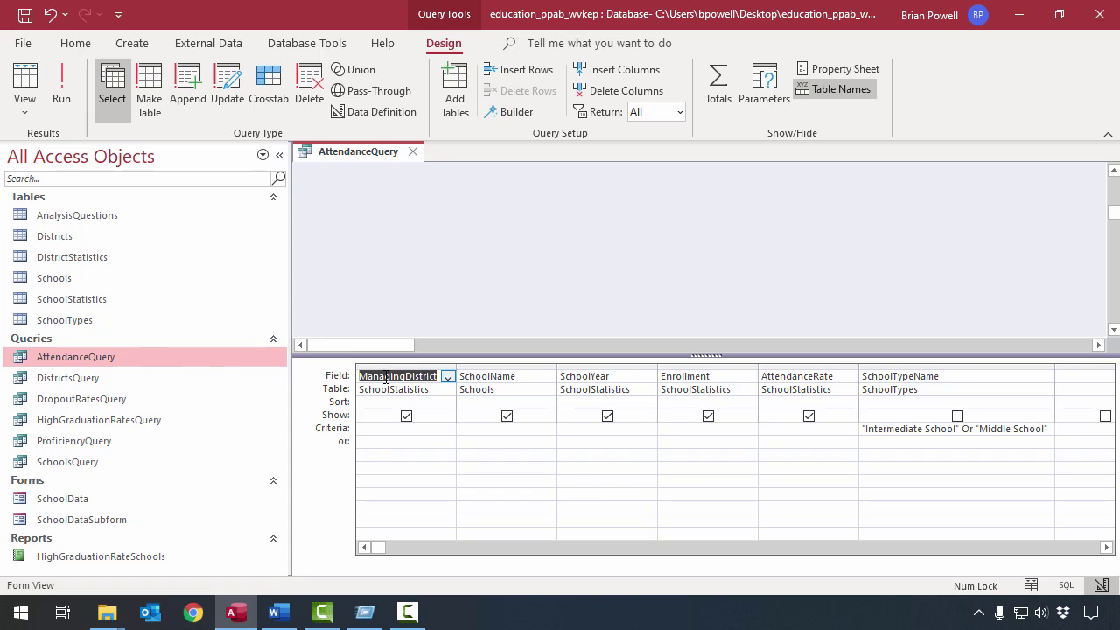
- Examine the joined SchoolTypes, SchoolStatistics and Schools tables in AttendanceQuery, and show the query in SQL View
scroll(752, 265, up, 2)
scroll(753, 261, up, 3)
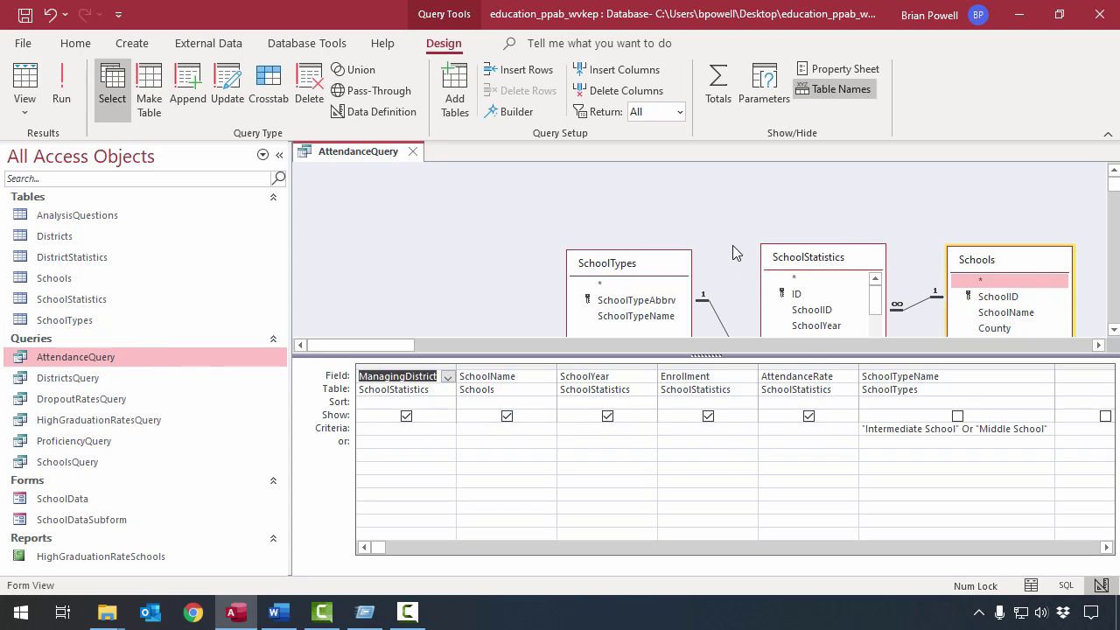
scroll(697, 302, down, 2)
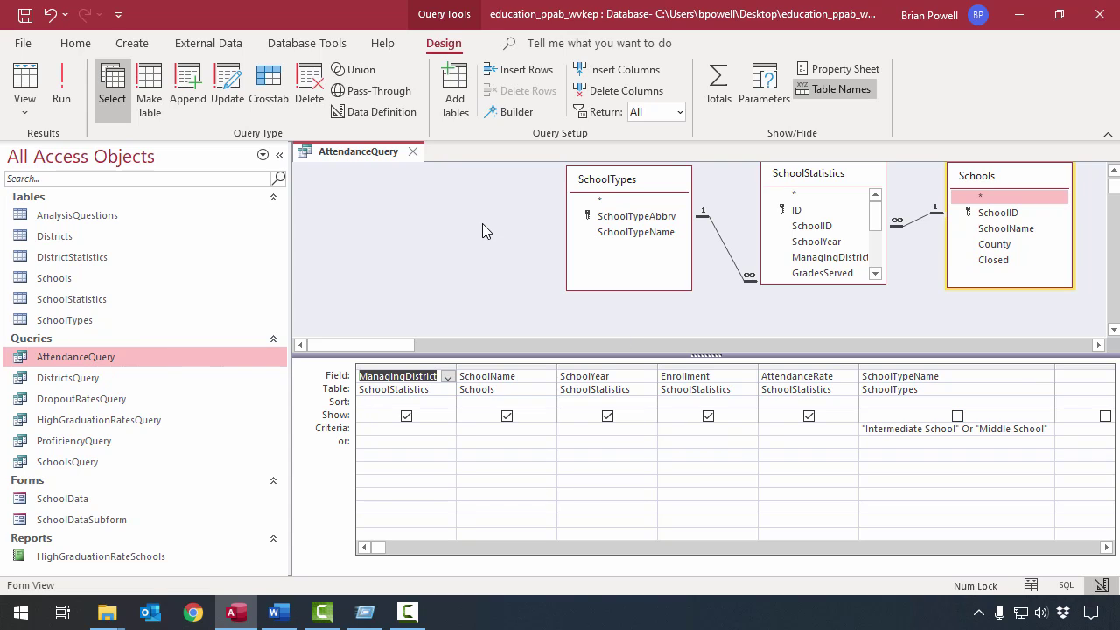
click(25, 98)
click(70, 189)
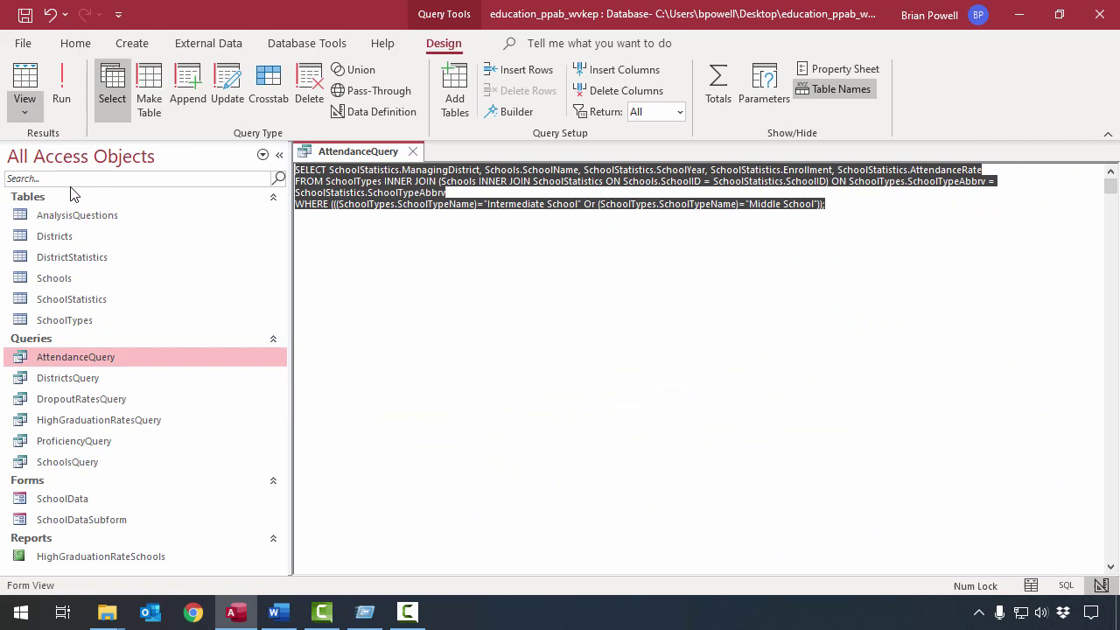
- Examine AttendanceQuery's SQL statement, and close the query without saving its design changes
click(980, 242)
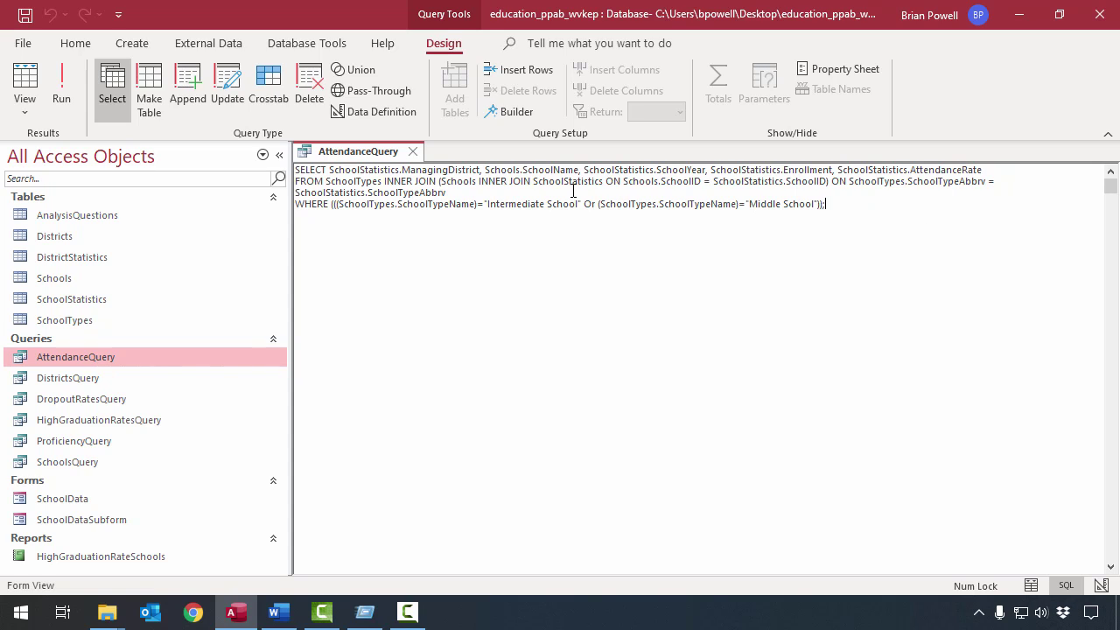
click(412, 151)
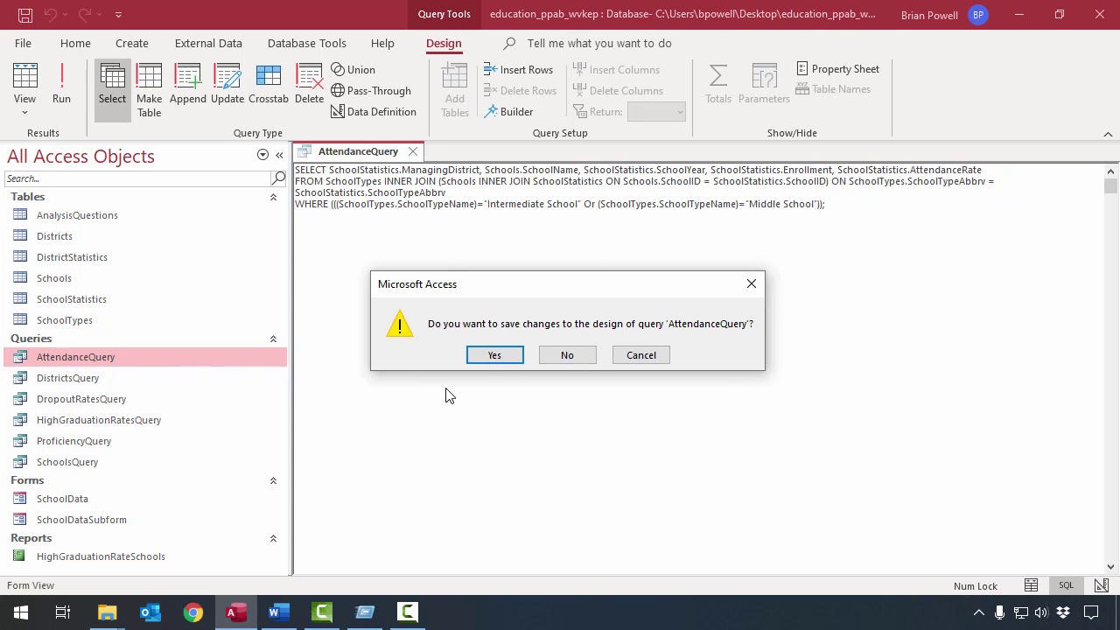
click(569, 359)
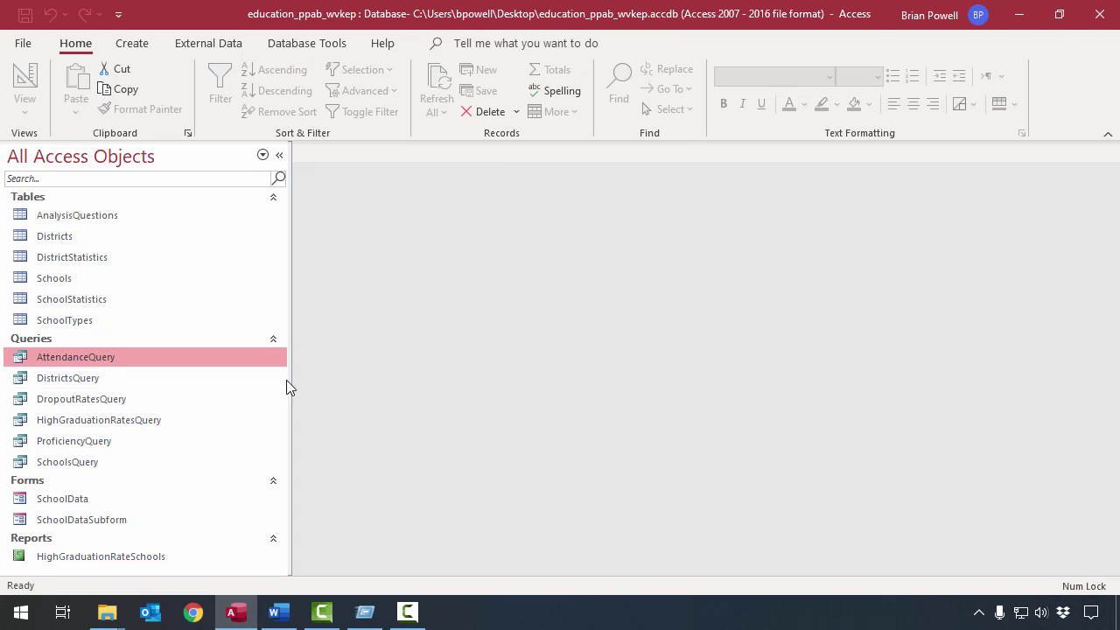
- Open DistrictsQuery to view its records, and examine its fields and sort order in an enlarged design grid in Design View
double_click(237, 385)
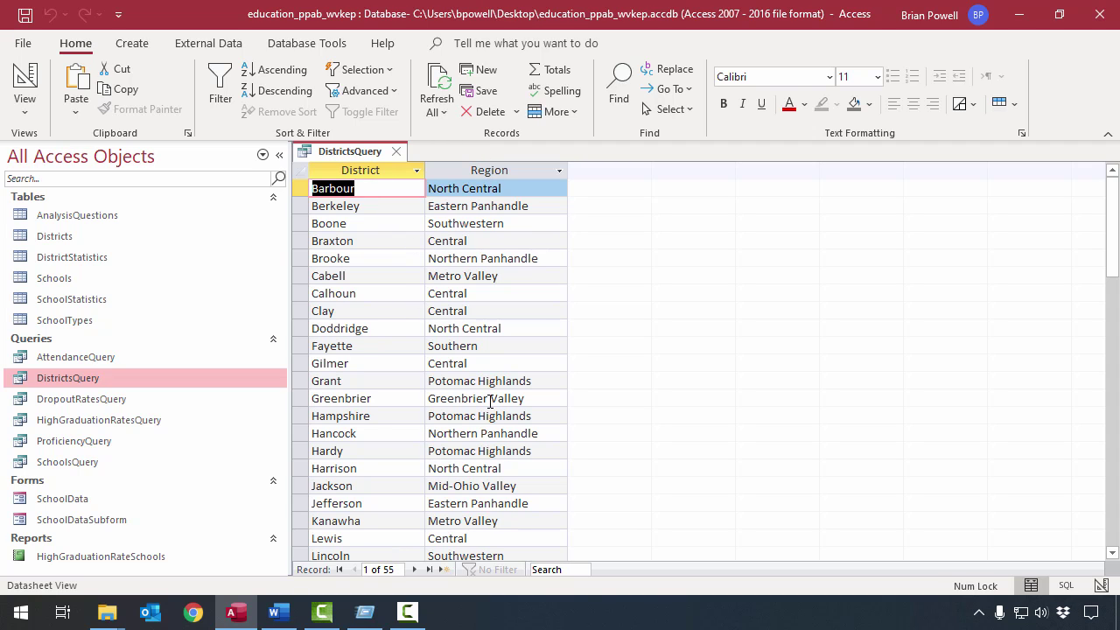
click(35, 73)
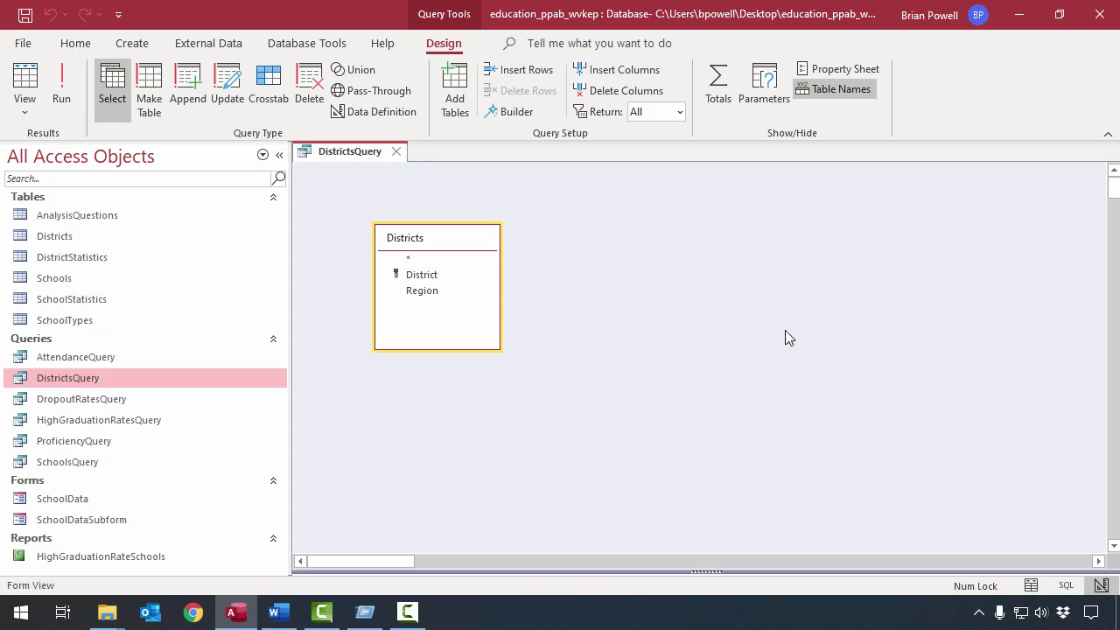
mouse_move(702, 572)
mouse_down()
mouse_move(675, 428)
mouse_move(685, 371)
mouse_up()
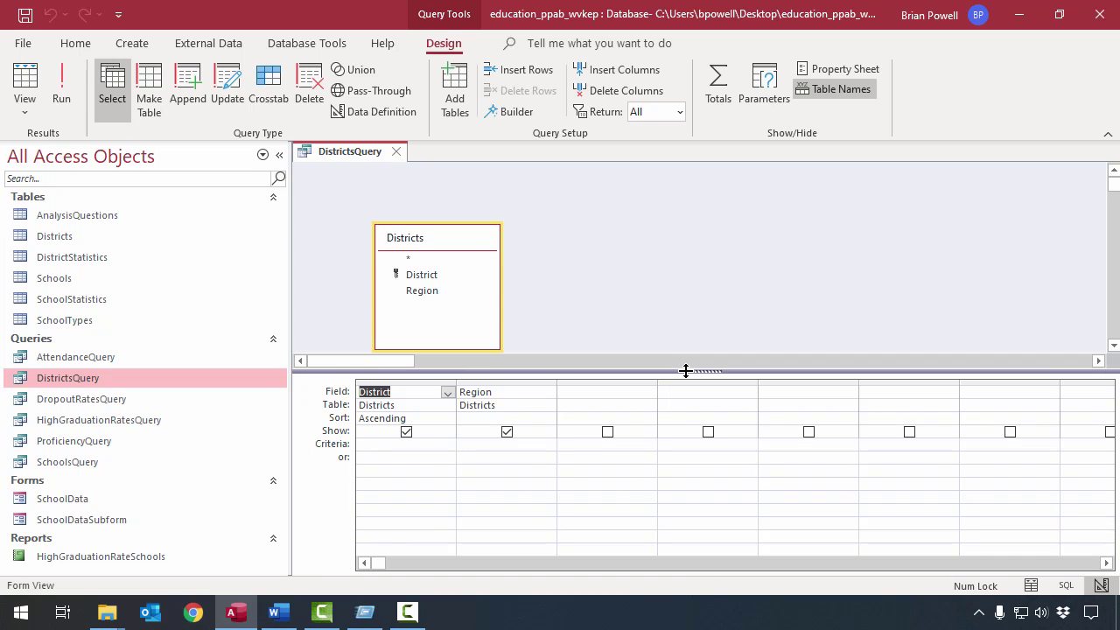
click(422, 397)
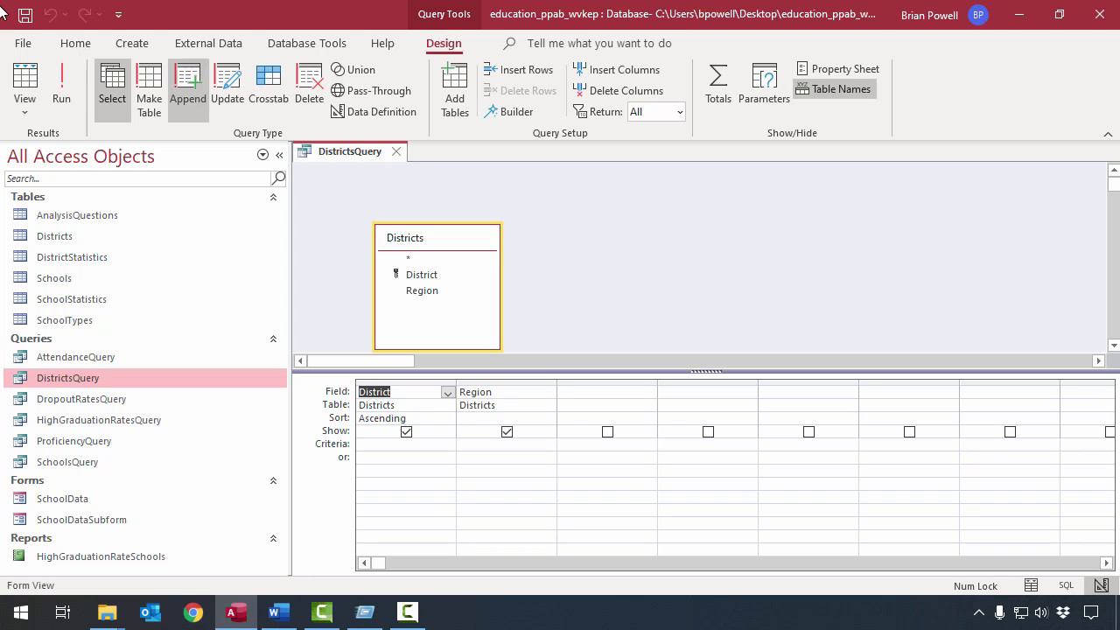
- Run DistrictsQuery from its design, and close it without saving the design changes
click(62, 88)
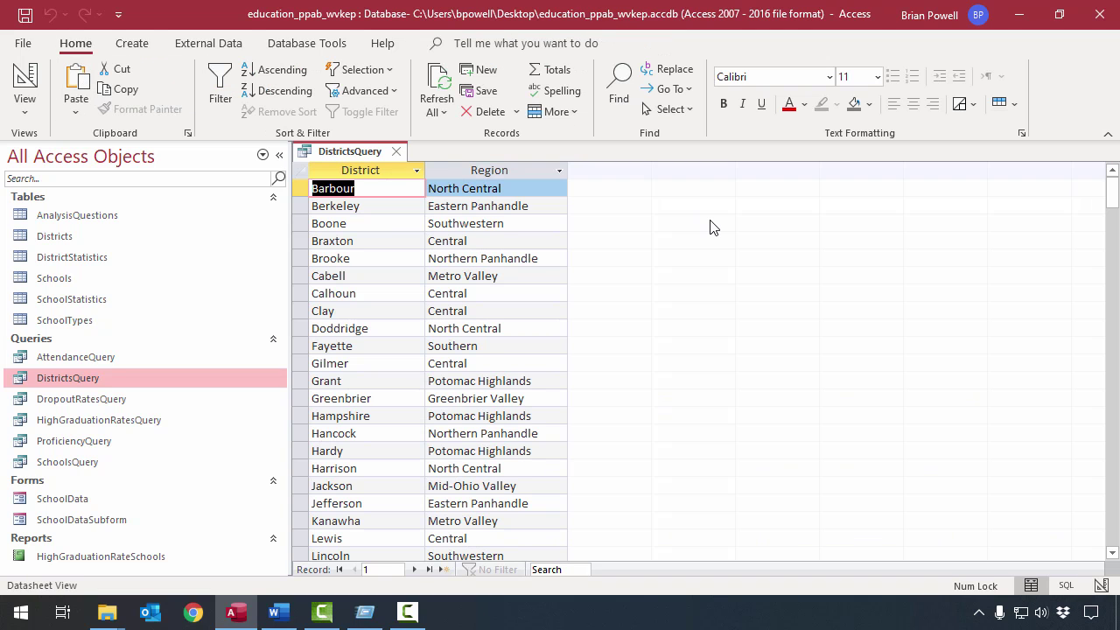
click(397, 150)
click(567, 355)
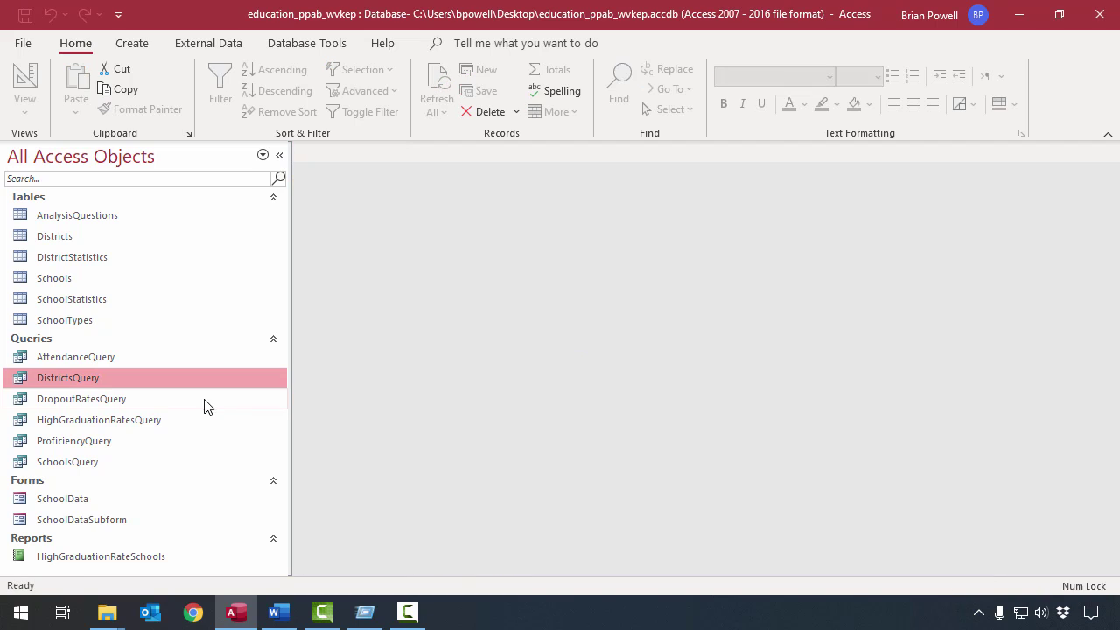
- Examine DropoutRatesQuery's records and its enlarged design grid in Design View, and close it without saving the design changes
double_click(203, 399)
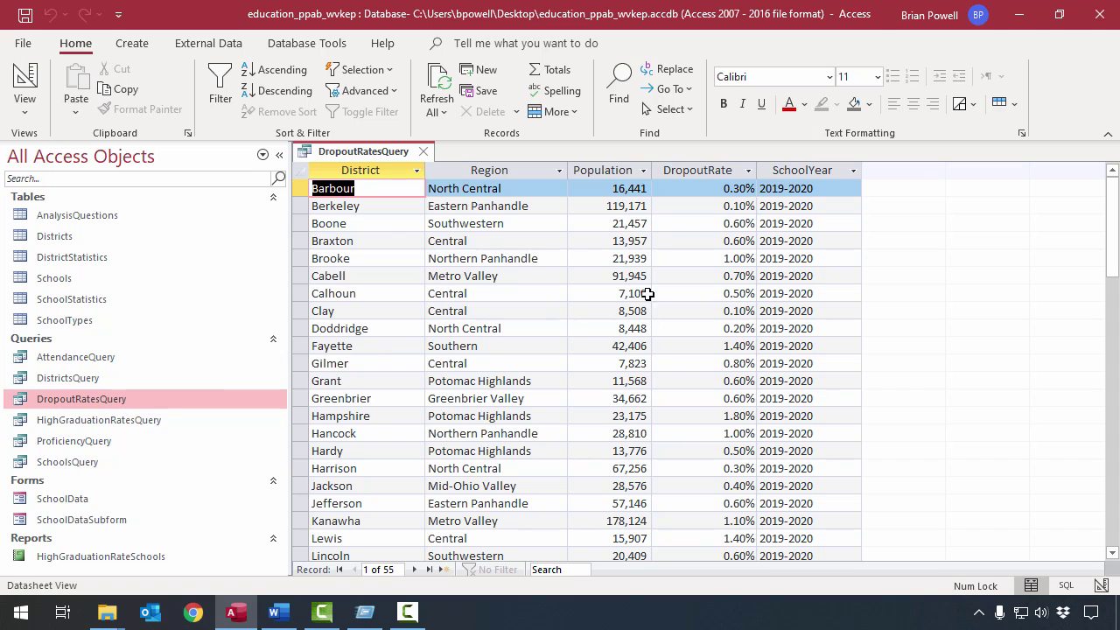
click(24, 81)
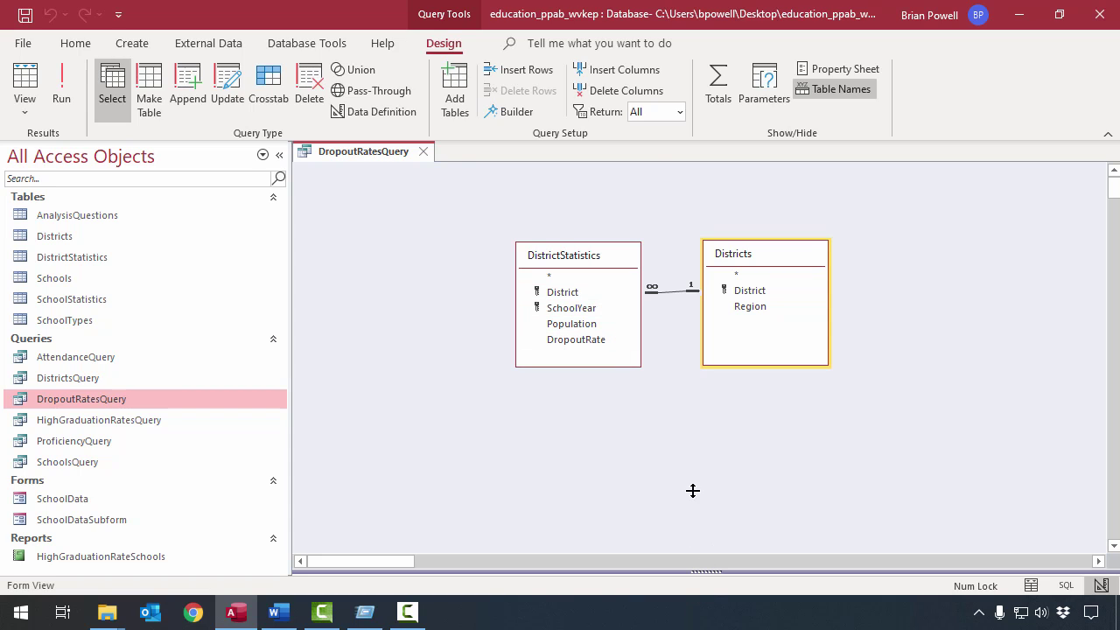
drag(692, 490, 697, 385)
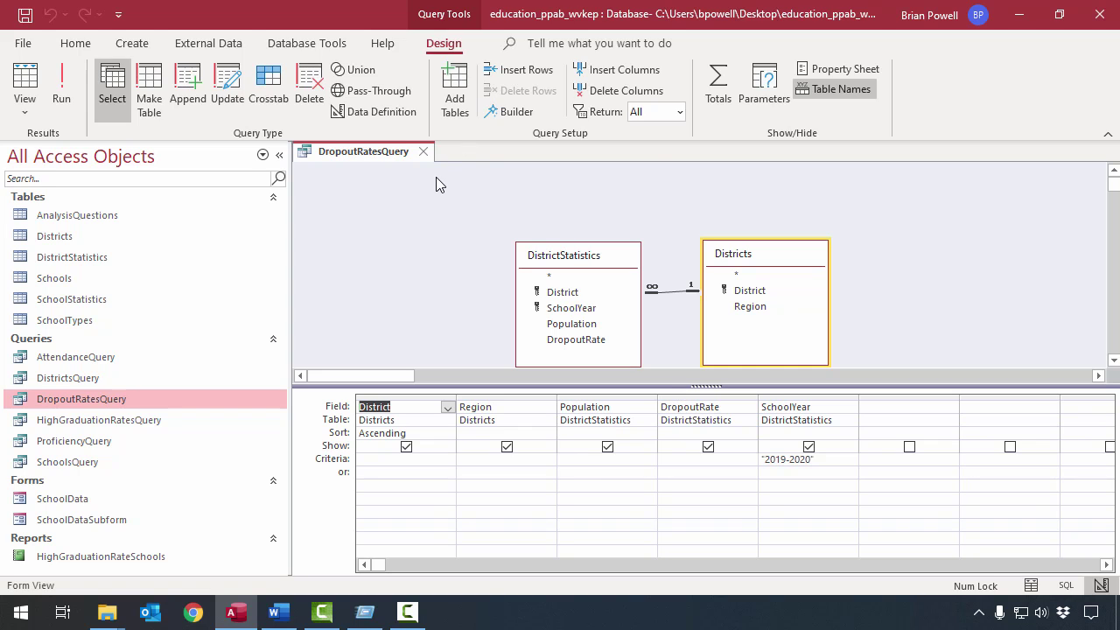
click(423, 152)
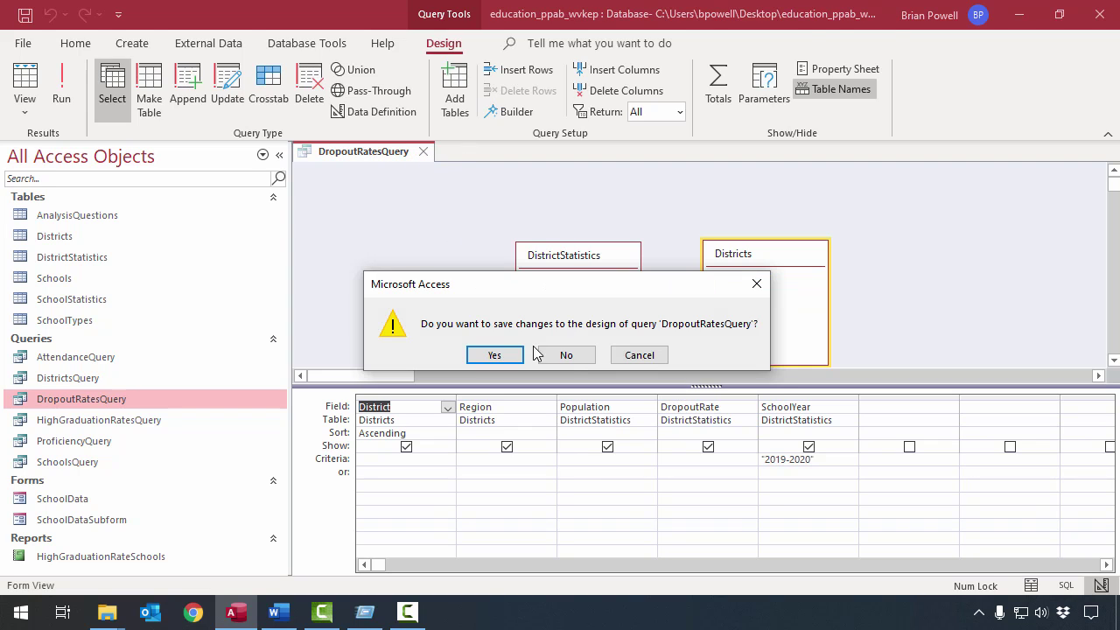
click(573, 356)
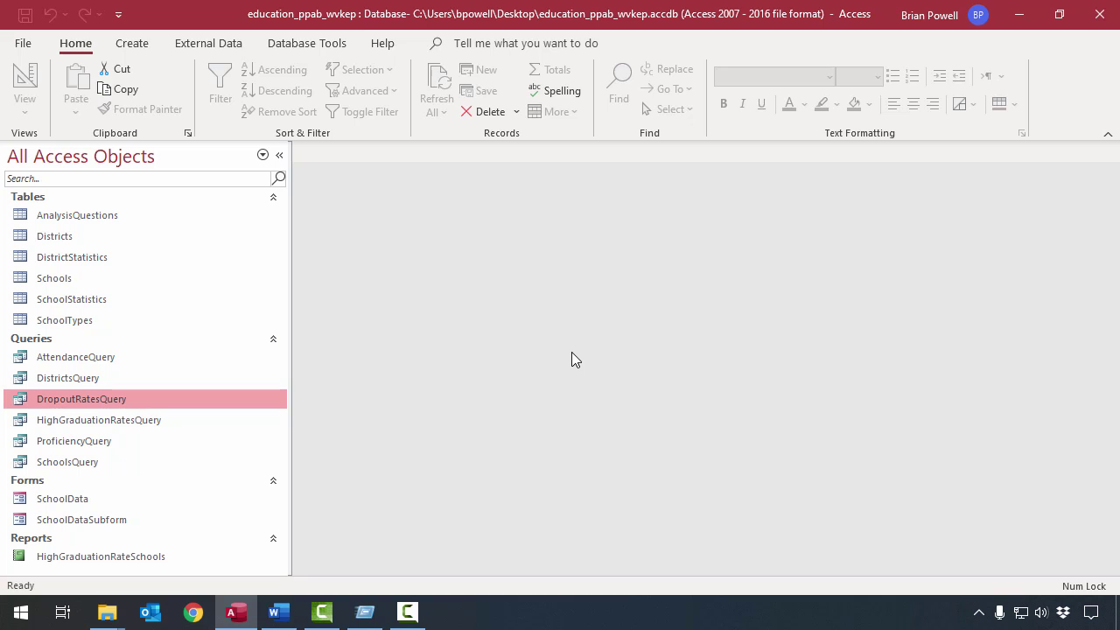
- Open HighGraduationRatesQuery to view its records, and show its joined tables and enlarged design grid in Design View
double_click(258, 419)
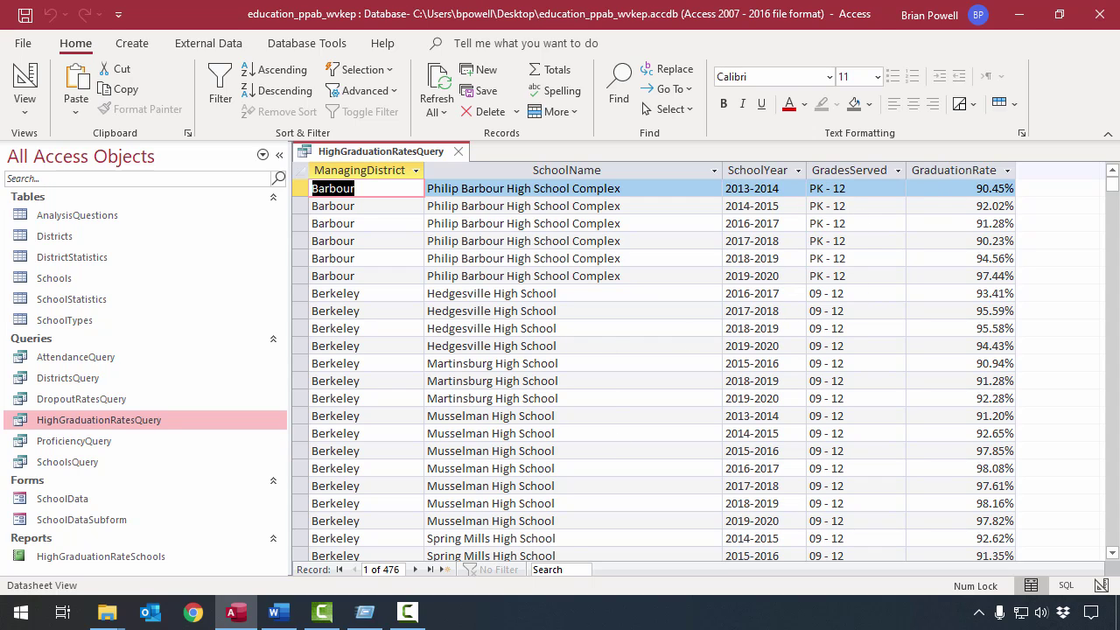
click(25, 77)
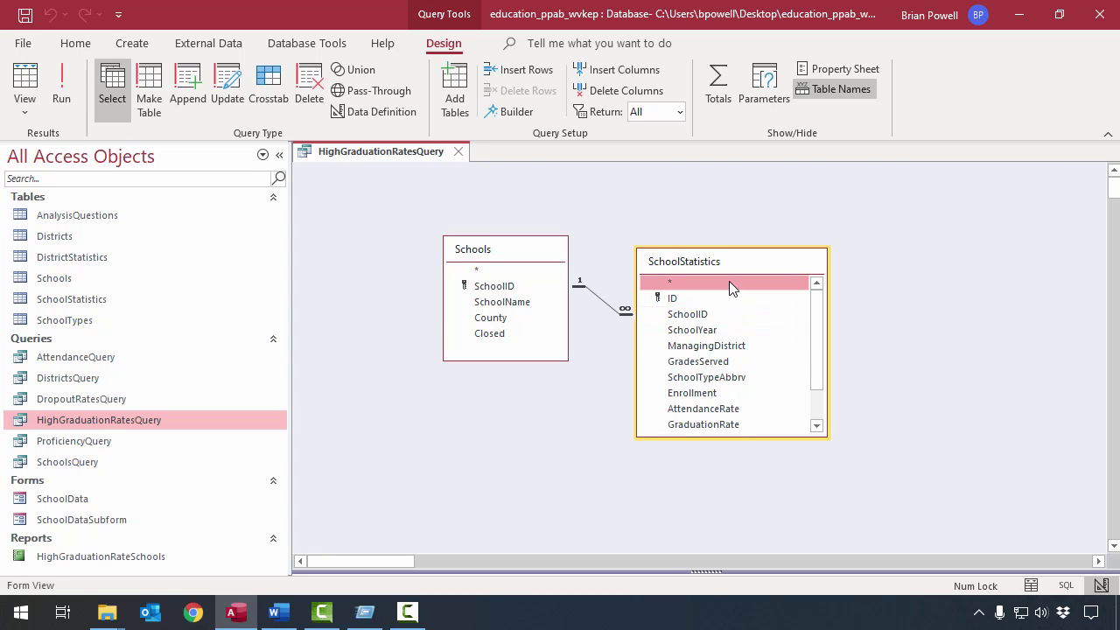
scroll(906, 371, down, 2)
drag(705, 569, 708, 366)
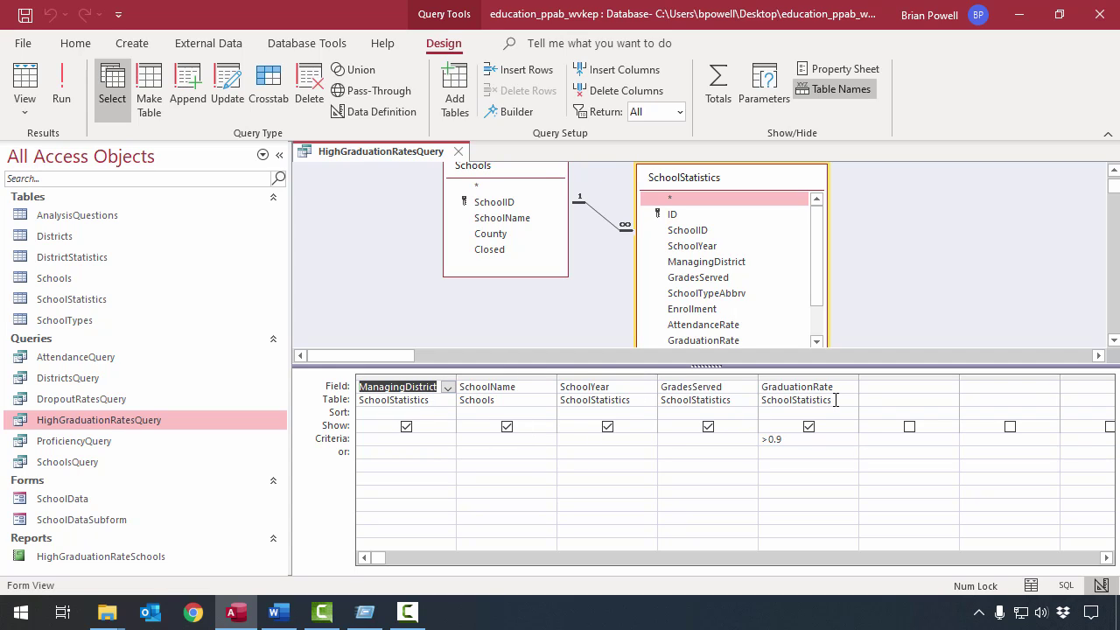
- Inspect the GraduationRate criterion in HighGraduationRatesQuery, and close the query without saving its design changes
click(835, 440)
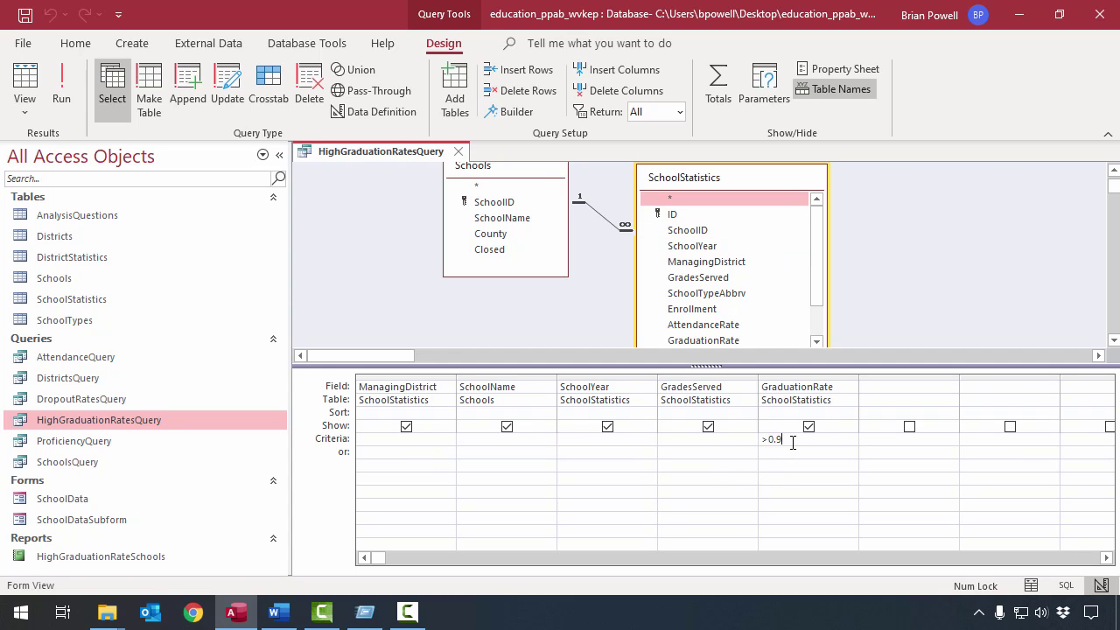
click(458, 151)
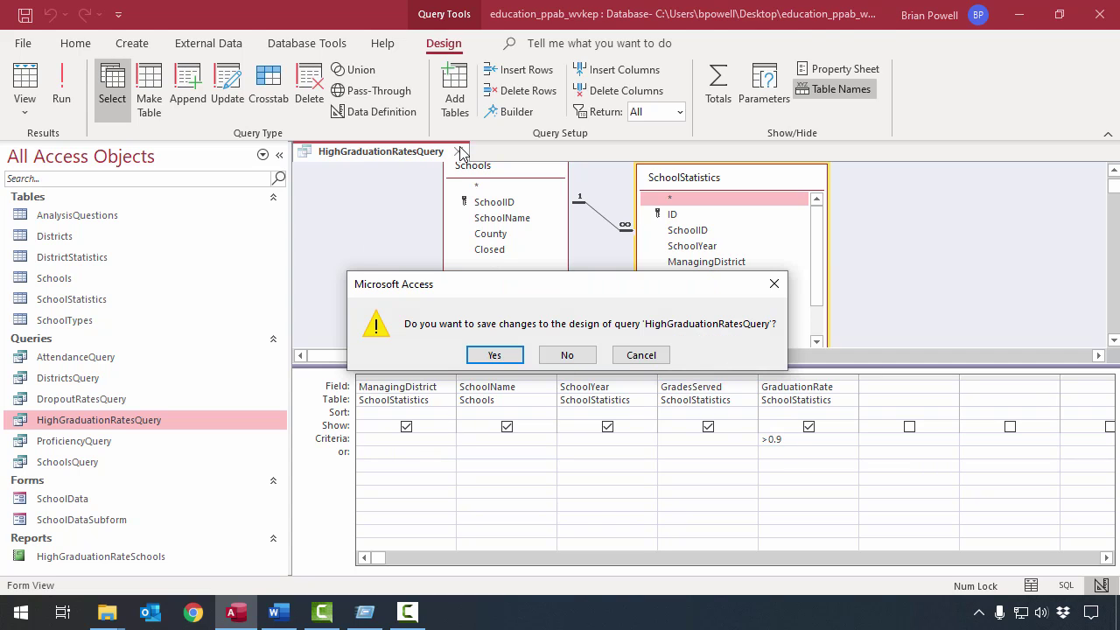
click(567, 357)
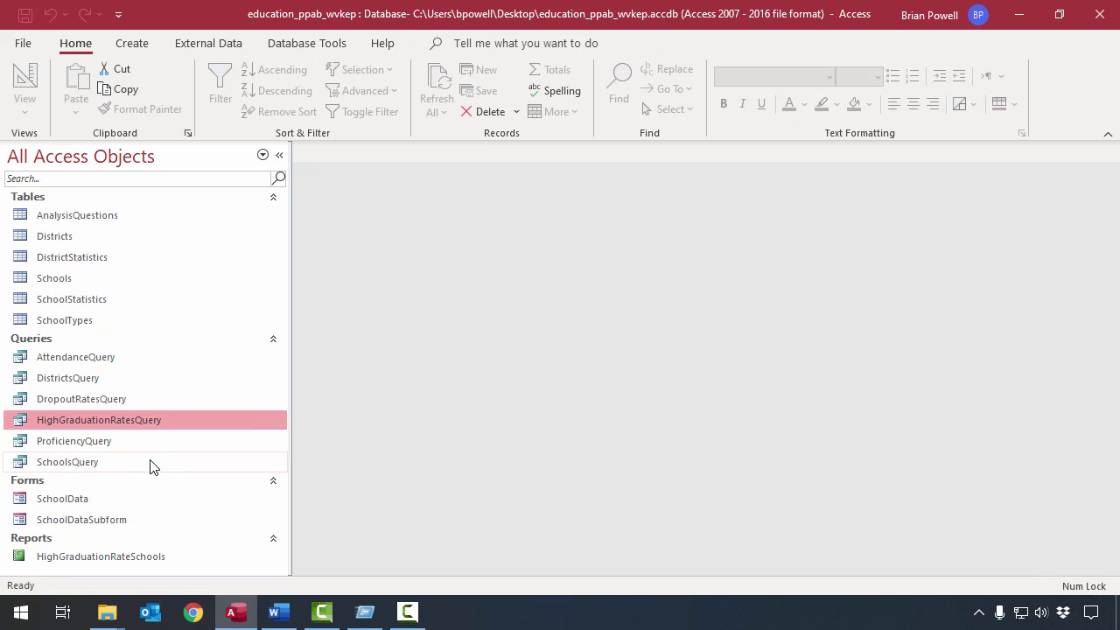
- Open ProficiencyQuery directly in Design View with a taller table area, and run it to view the average proficiencies
click(240, 440)
right_click(194, 440)
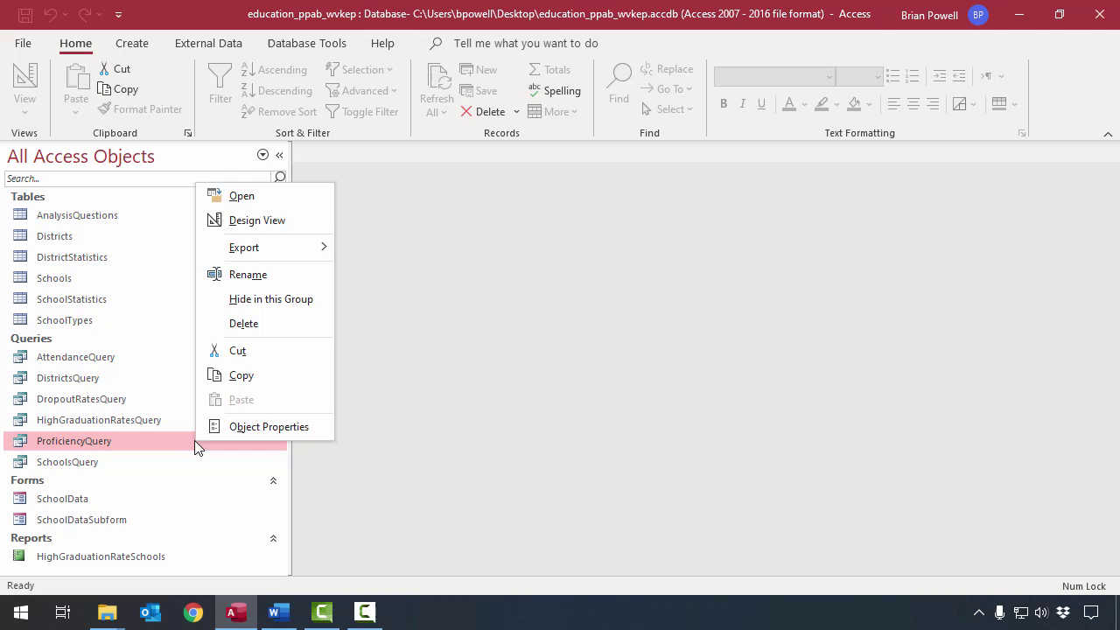
click(314, 220)
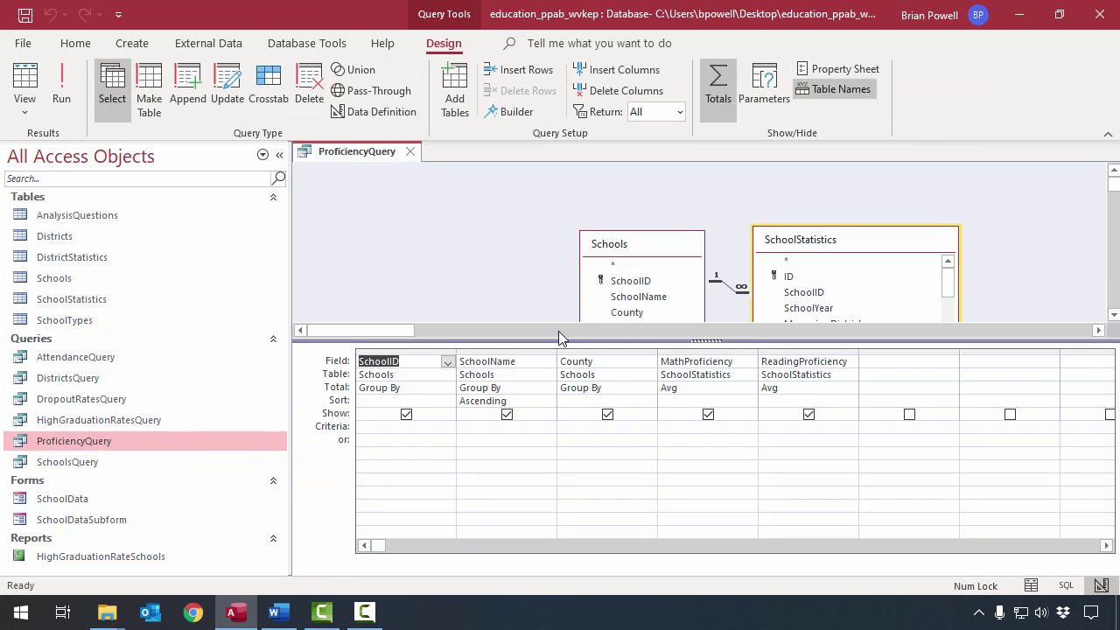
drag(554, 339, 569, 393)
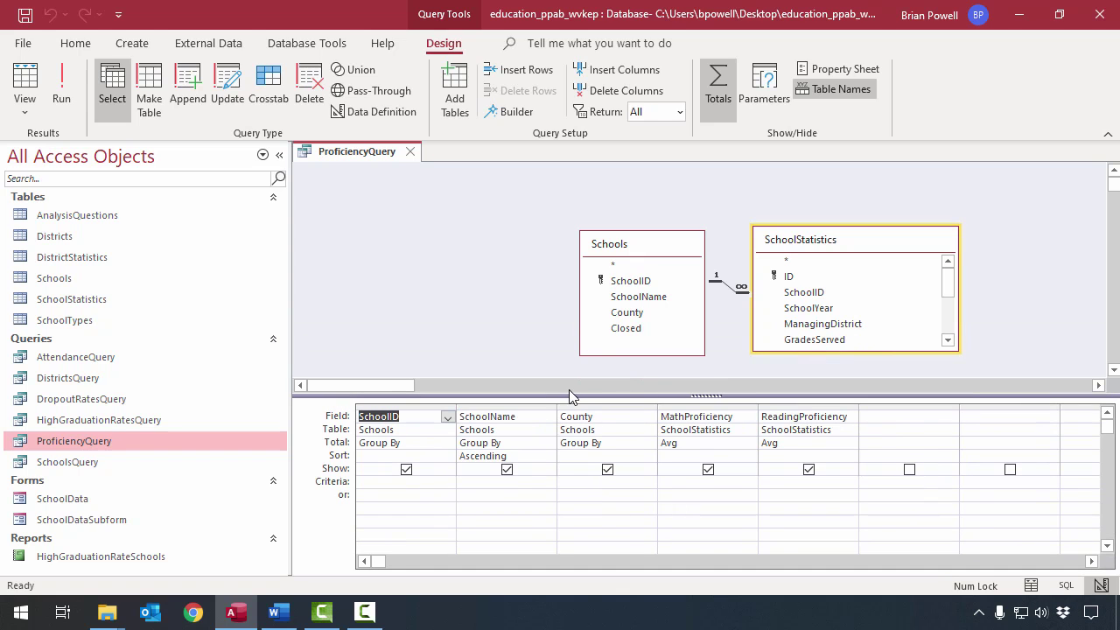
click(61, 88)
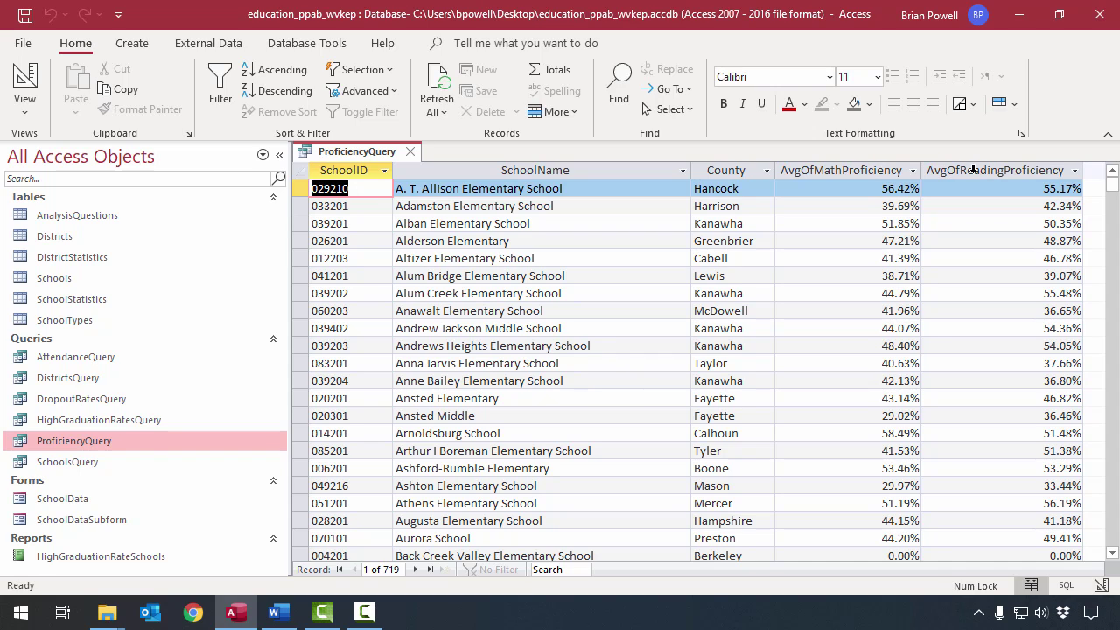
- Return ProficiencyQuery to Design View, and hide and redisplay the Total row of its design grid
click(24, 79)
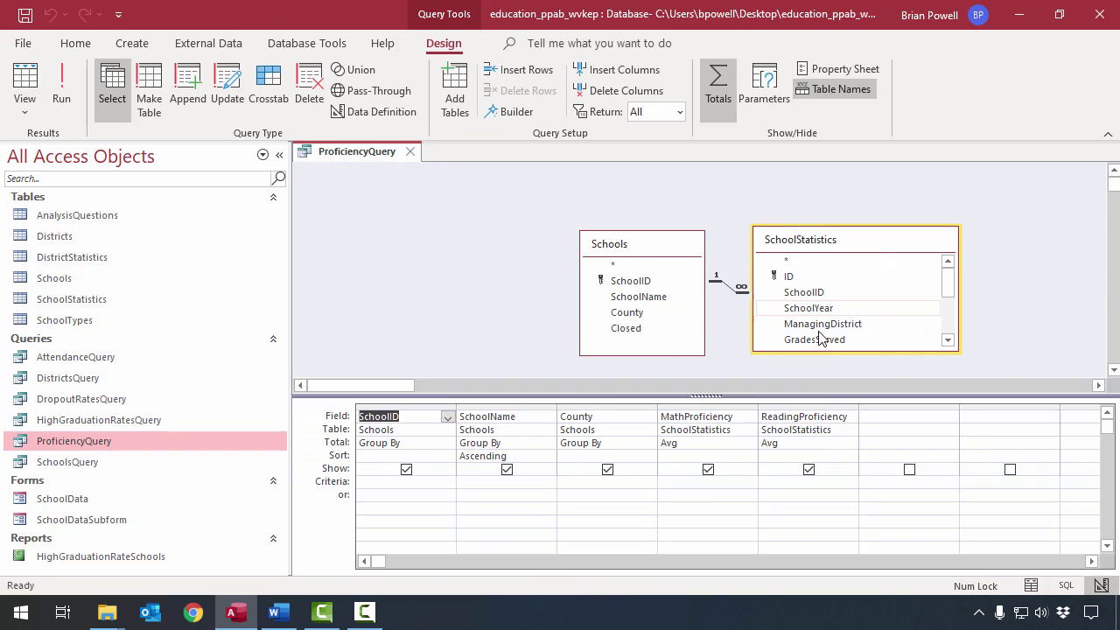
click(743, 442)
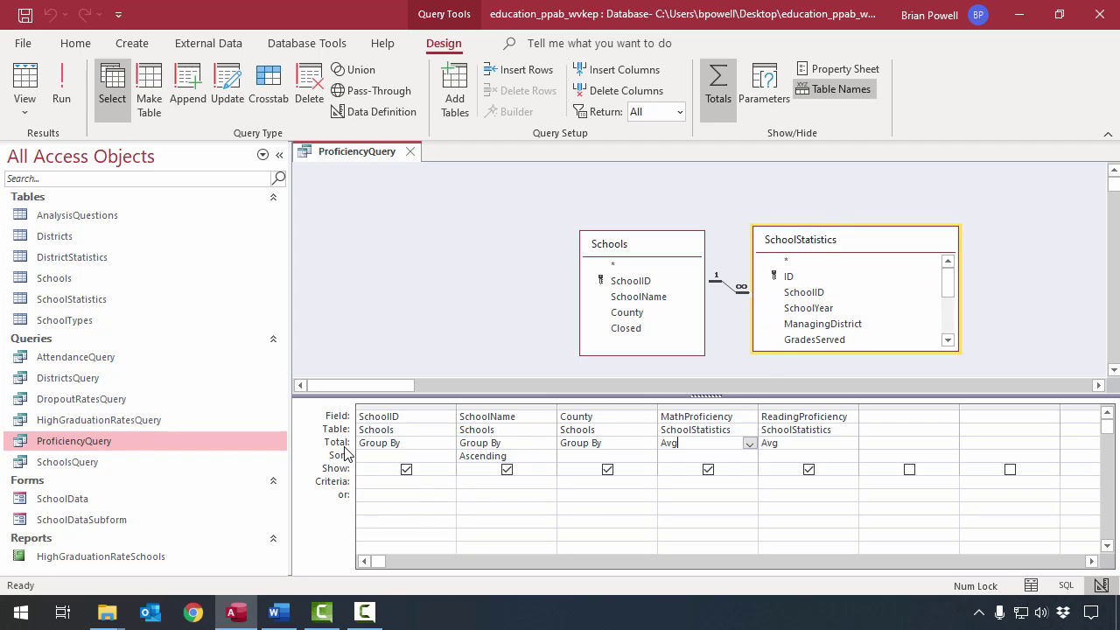
click(721, 84)
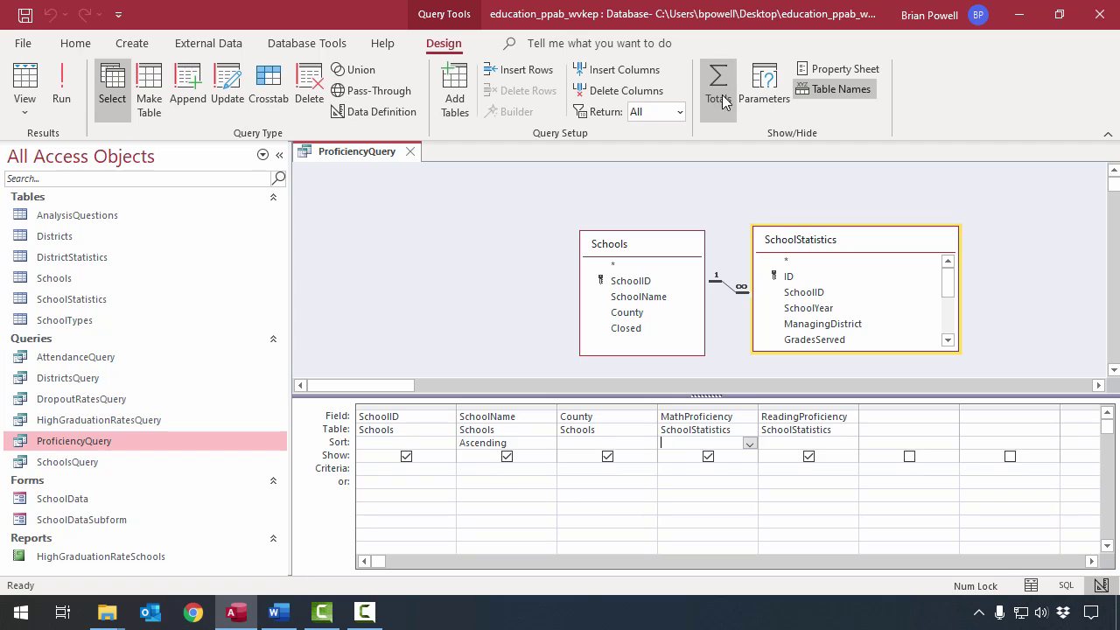
click(721, 84)
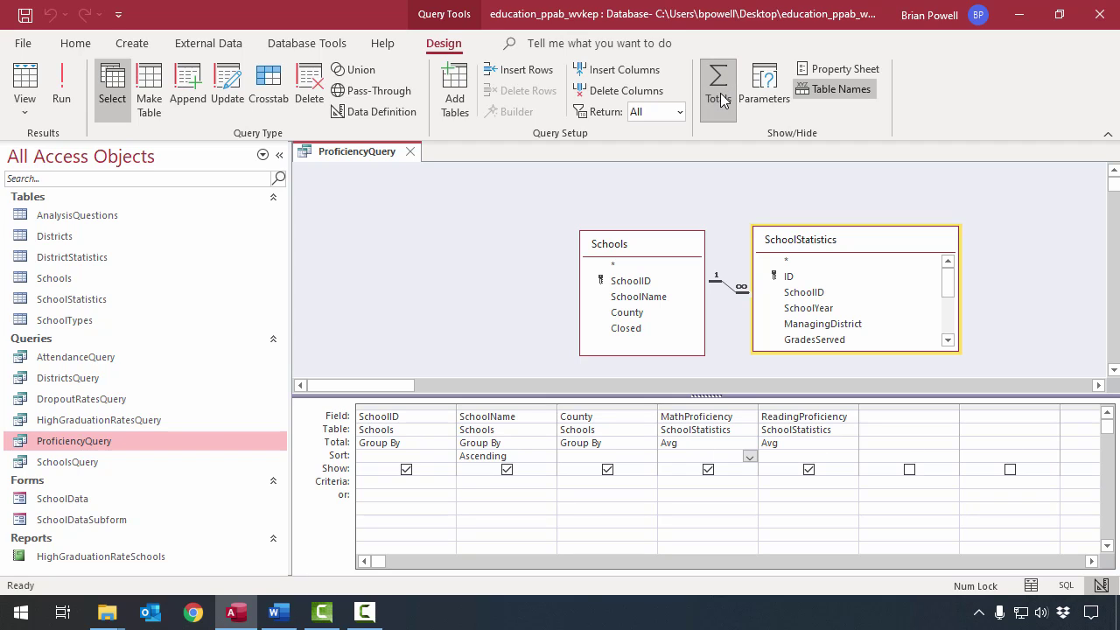
- Review the aggregate functions available for MathProficiency's Total setting, and close ProficiencyQuery without saving its design changes
click(714, 445)
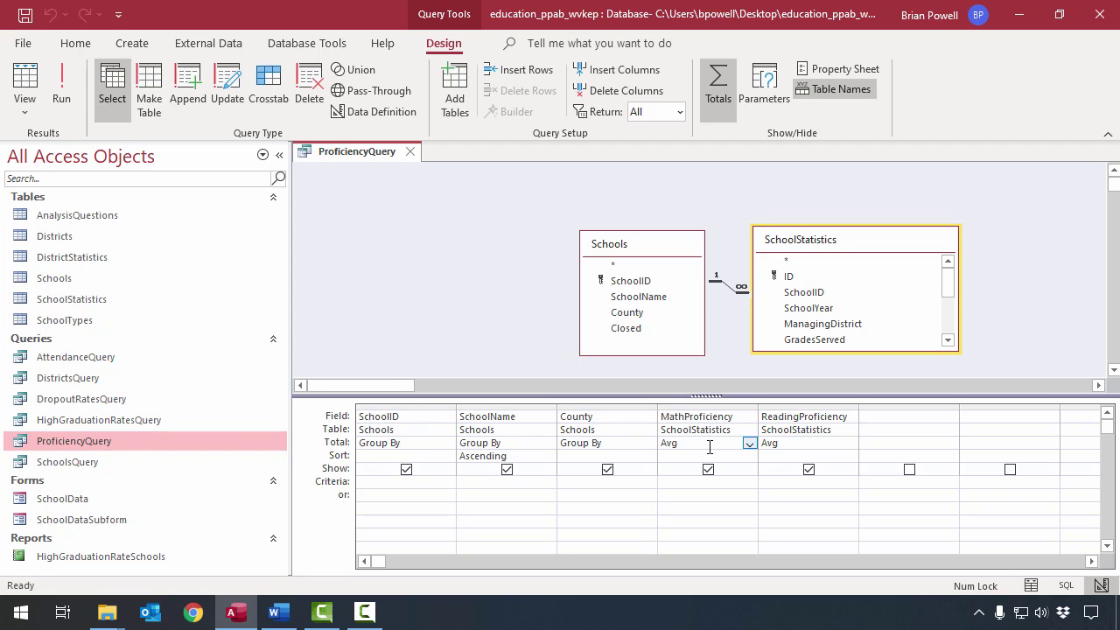
click(801, 440)
click(750, 444)
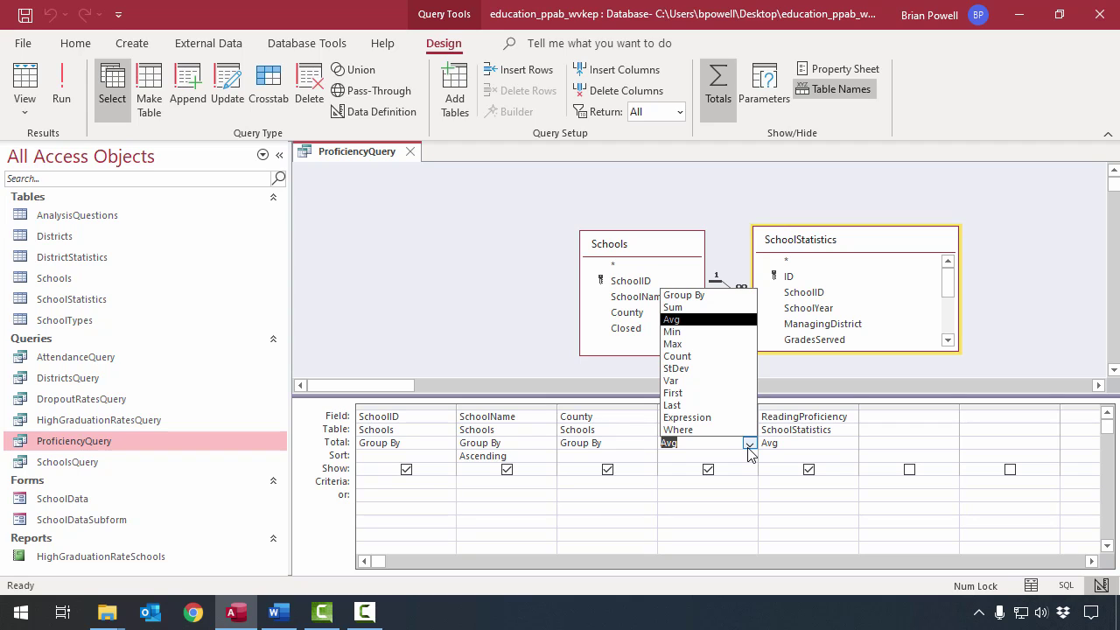
click(845, 377)
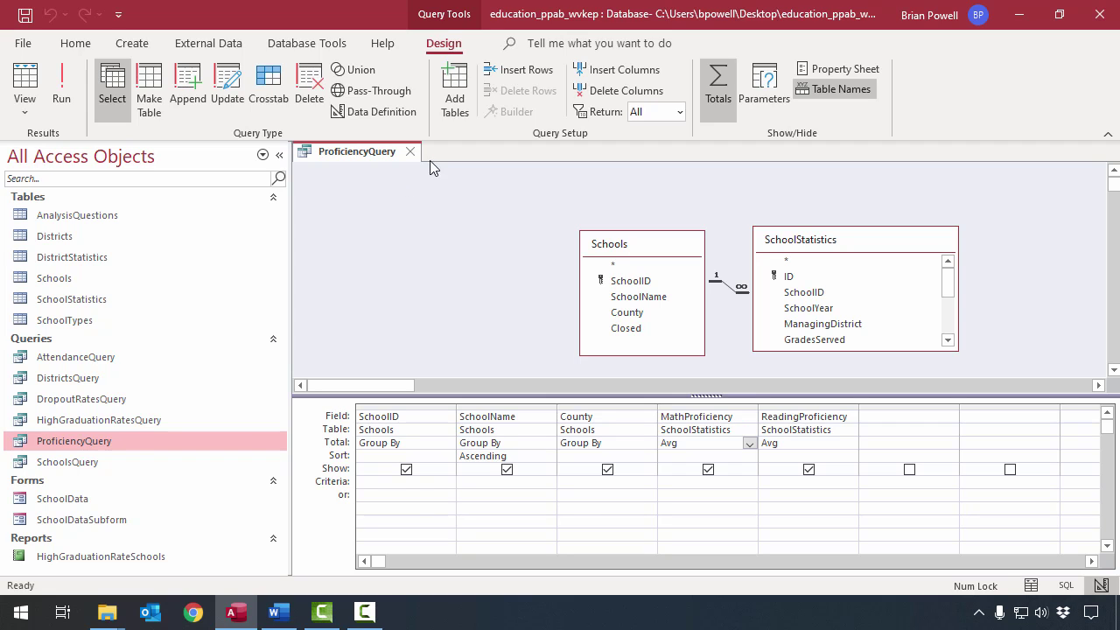
click(409, 152)
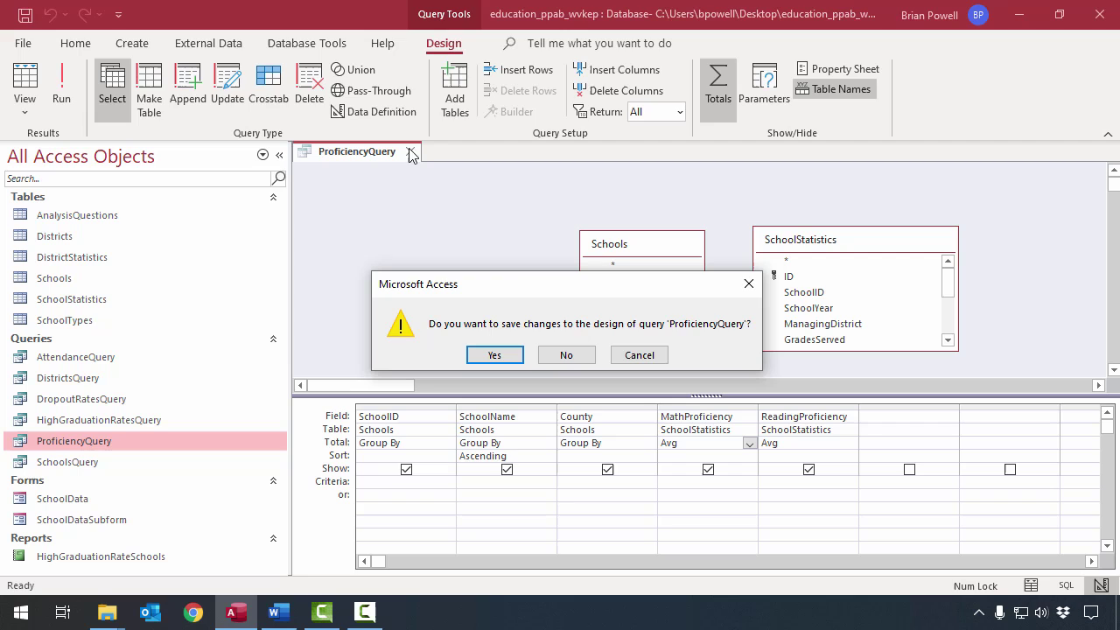
click(567, 354)
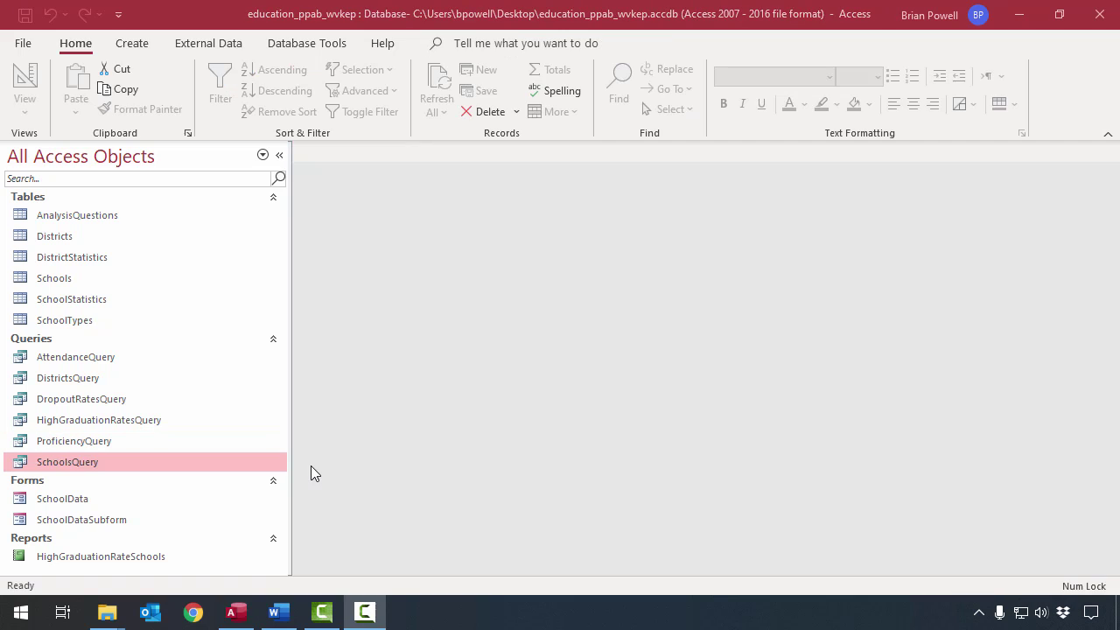
- Open SchoolsQuery to view its records, and switch it to Design View
double_click(221, 462)
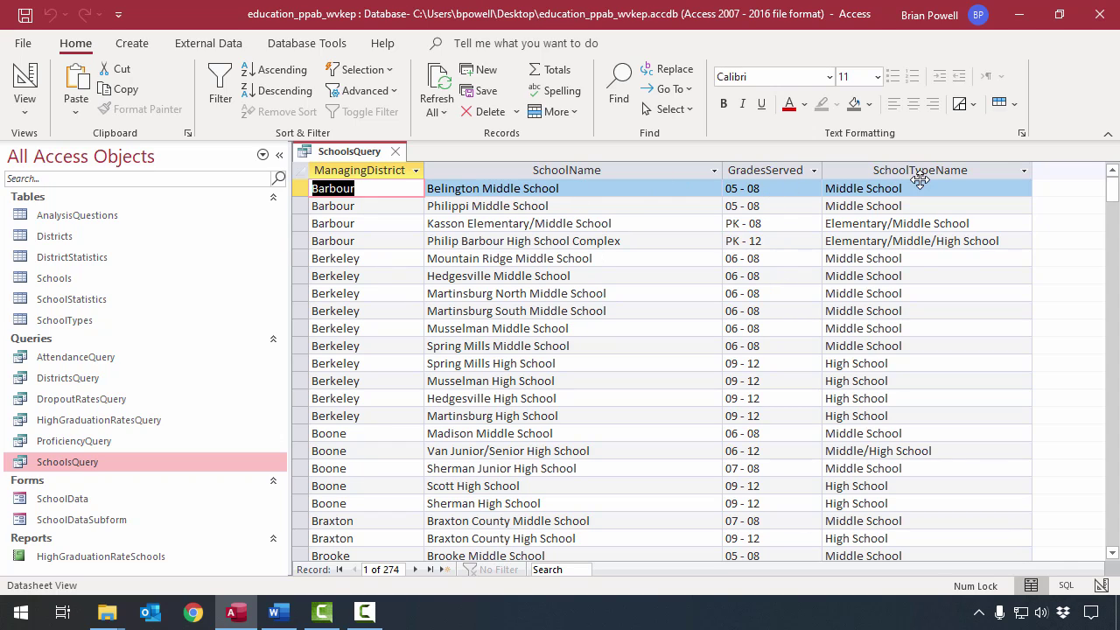
click(27, 77)
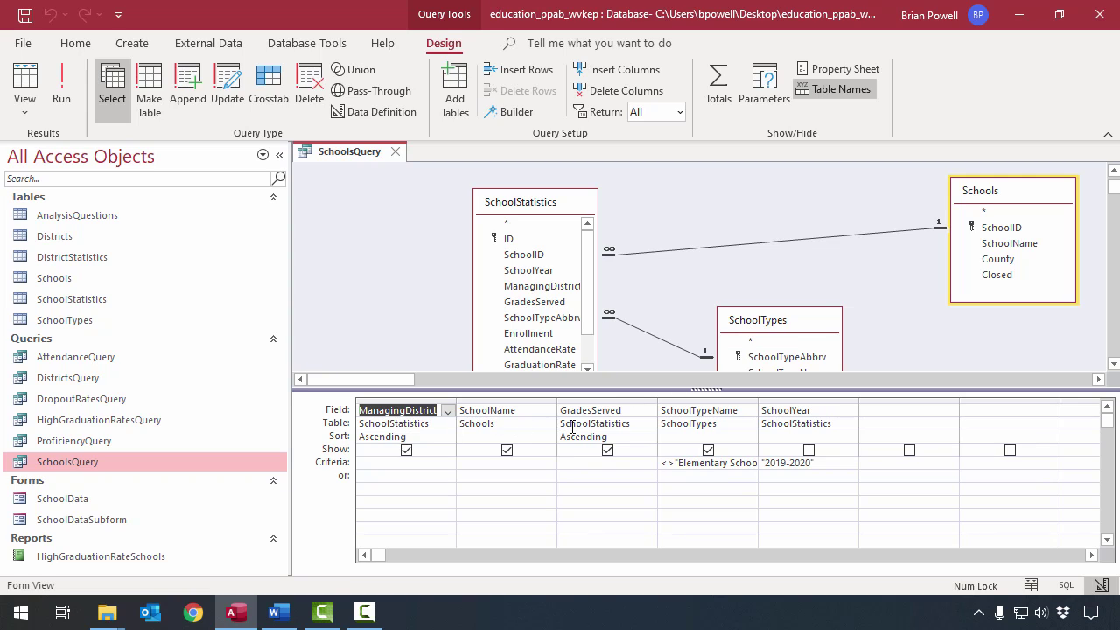
- Widen the design grid's SchoolTypeName column to fit its full criteria, and run SchoolsQuery before returning it to Design View
double_click(758, 403)
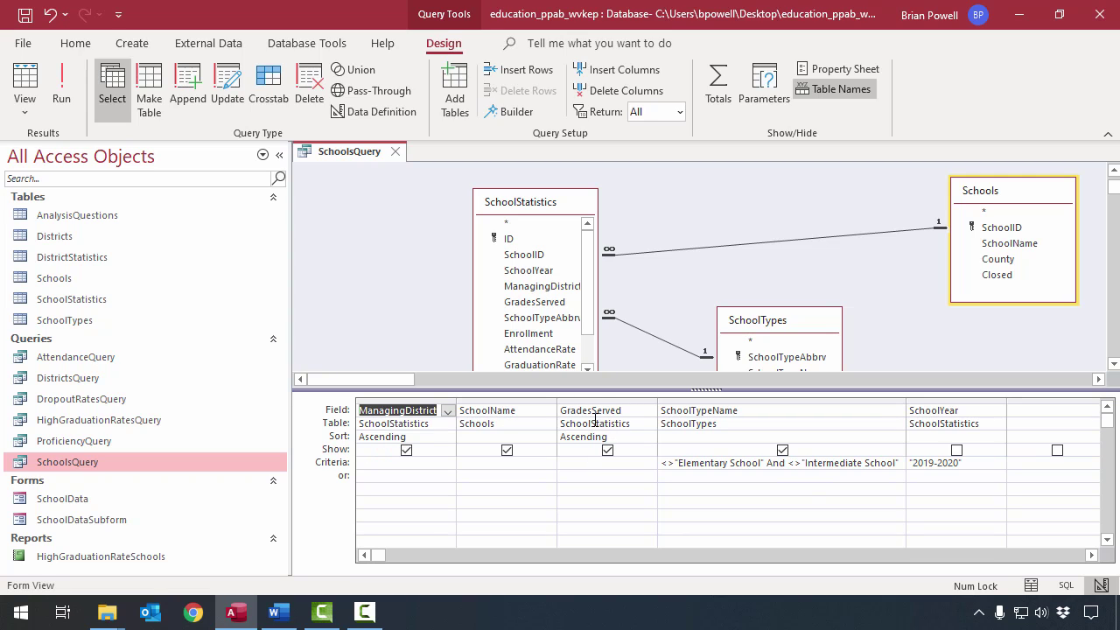
click(63, 98)
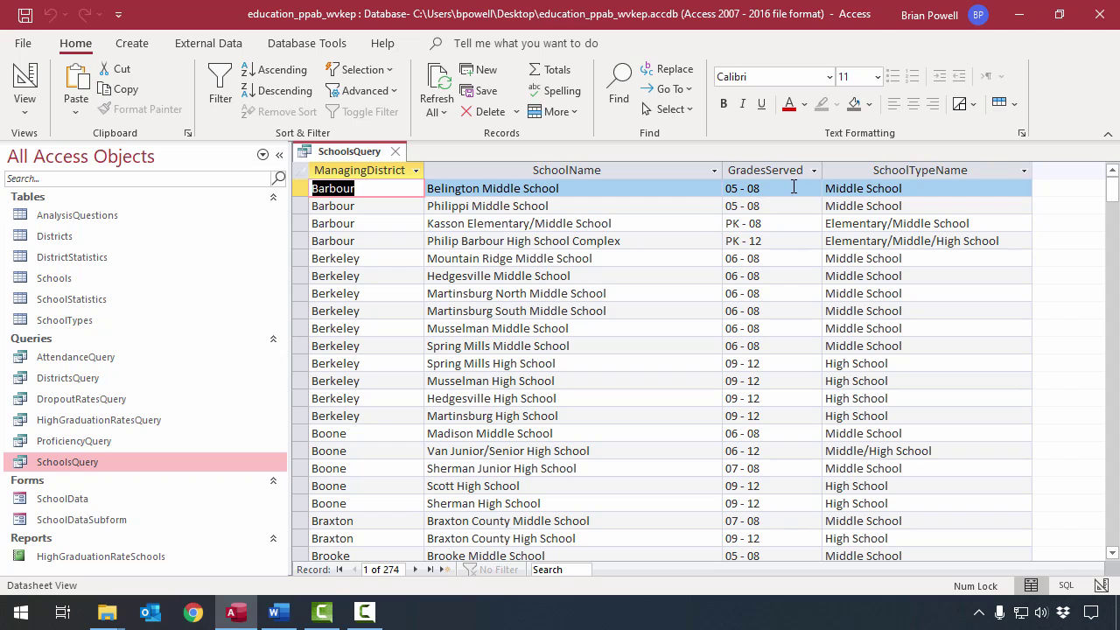
click(25, 83)
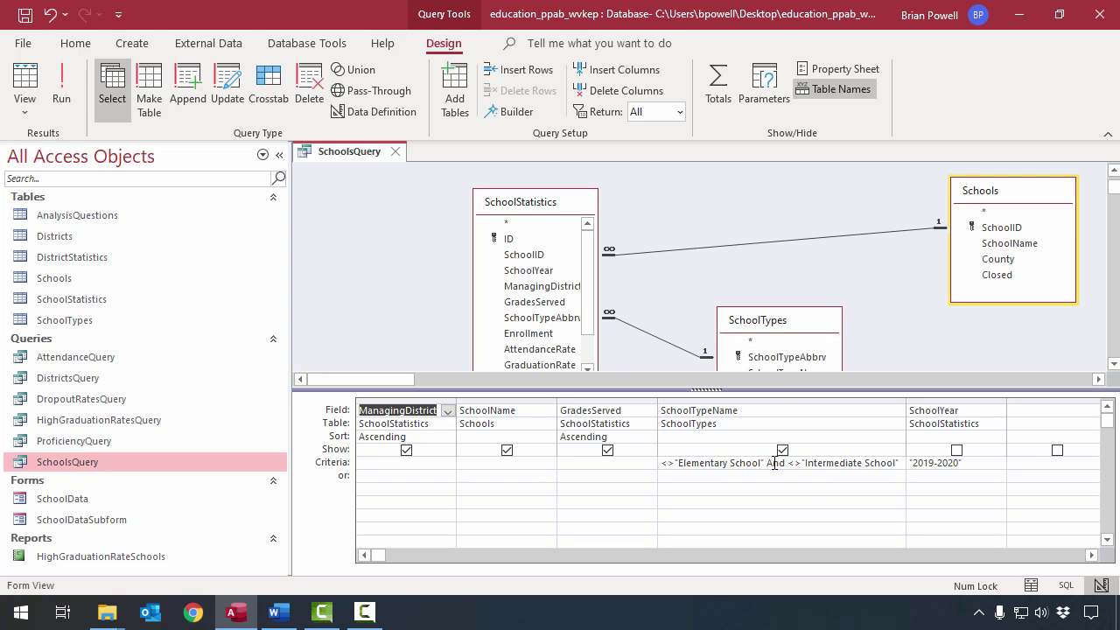
- Run SchoolsQuery again to browse its records, return it to Design View to review the SchoolYear criteria, and close it
click(56, 84)
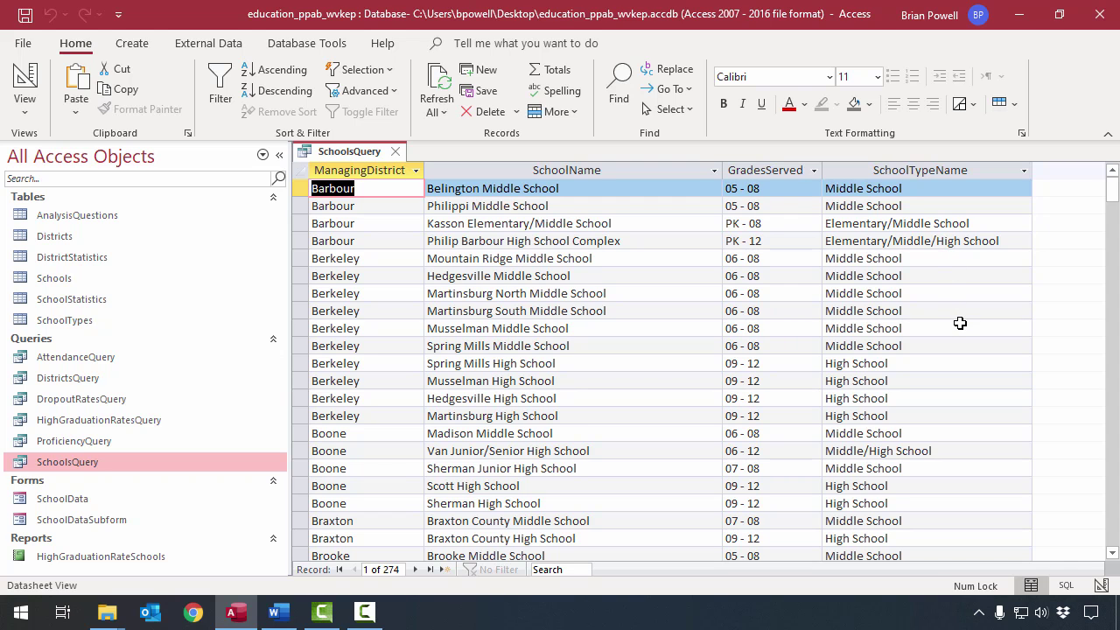
scroll(960, 323, down, 2)
scroll(963, 327, up, 2)
click(25, 79)
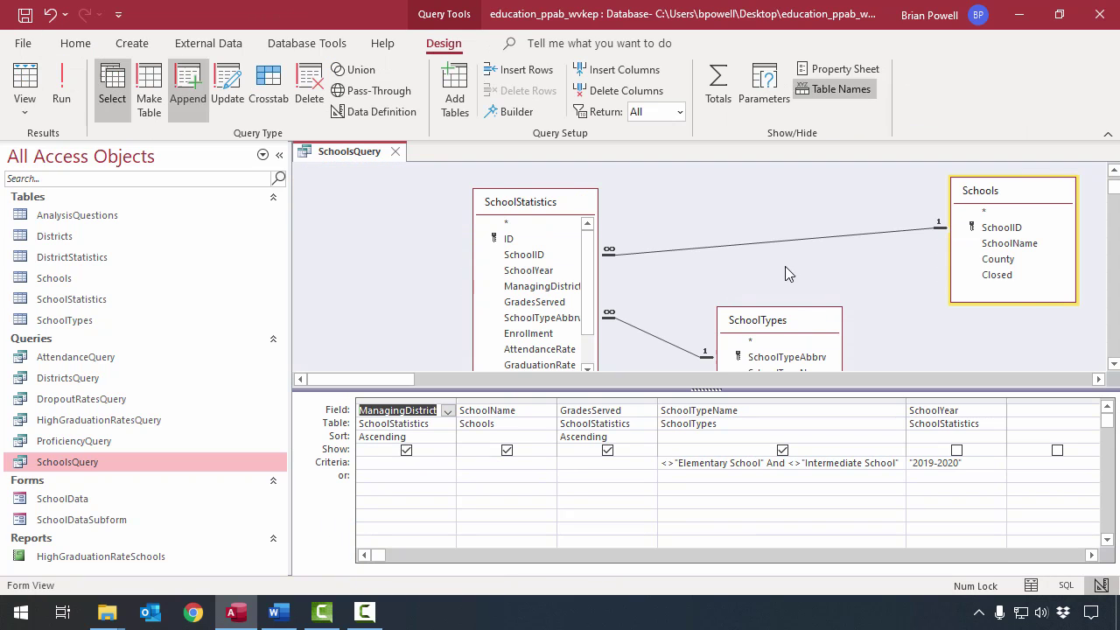
click(986, 464)
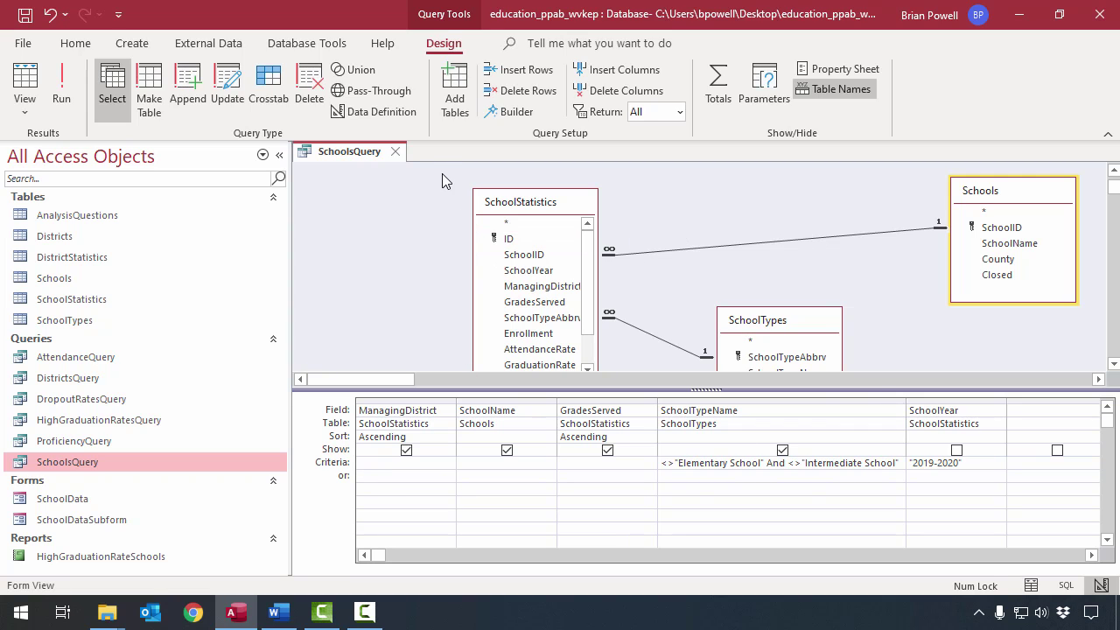
click(396, 153)
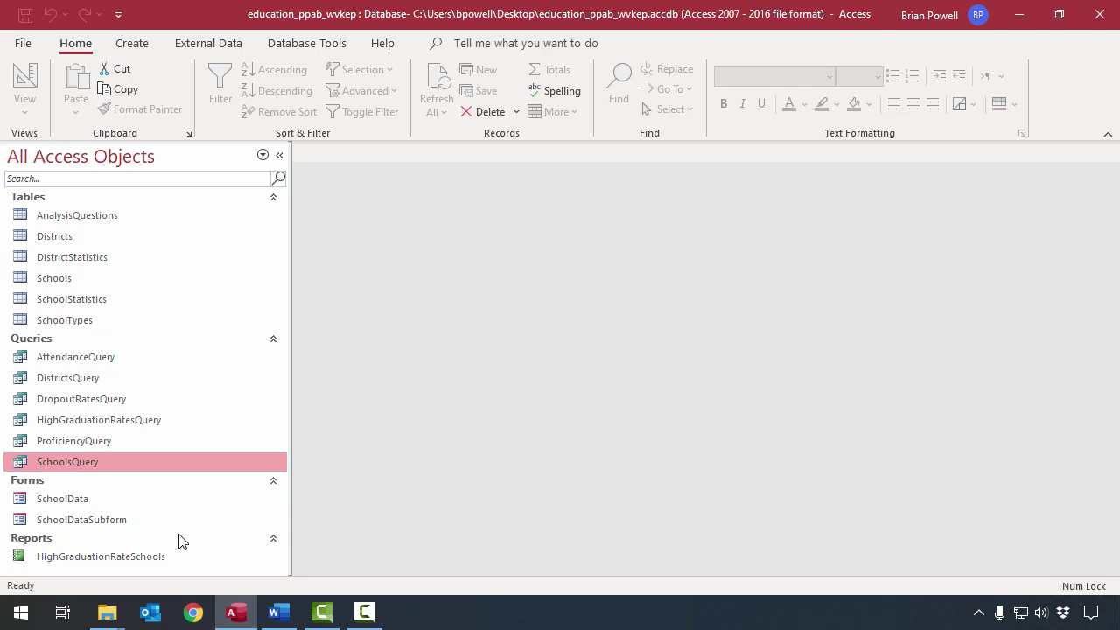
- Open the SchoolData form and examine all the statistics columns of its embedded subform through ReadingProficiency
double_click(216, 502)
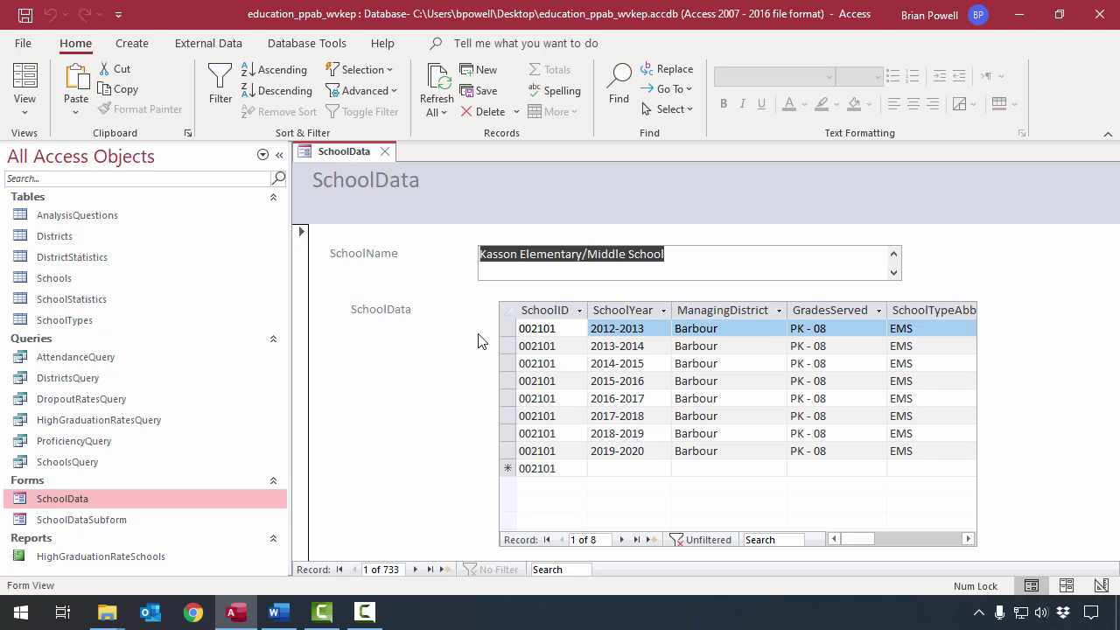
click(879, 540)
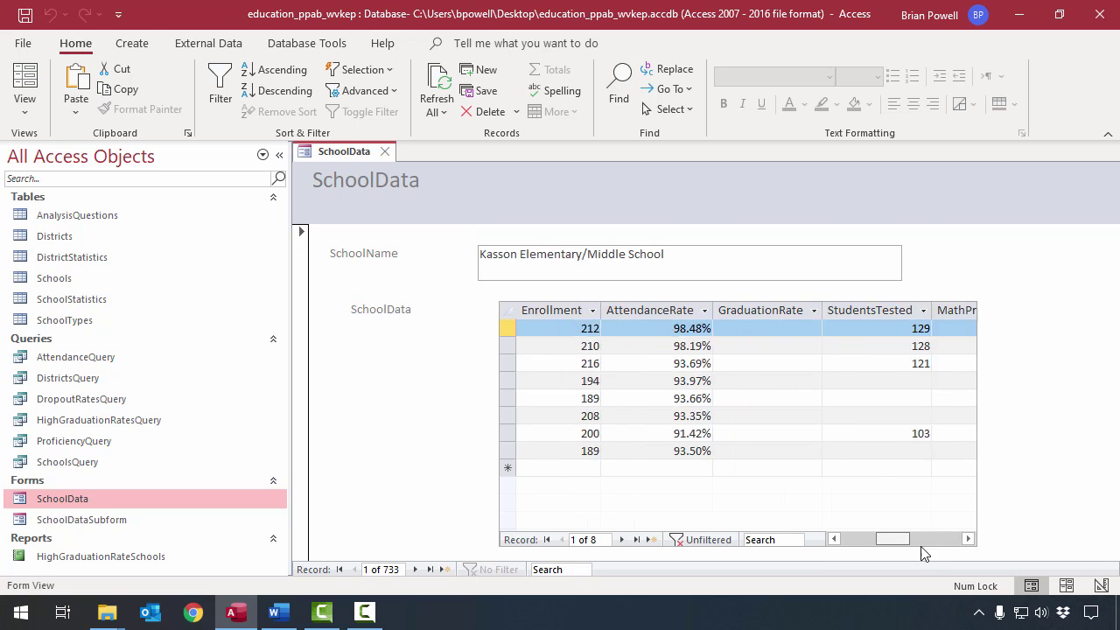
click(881, 542)
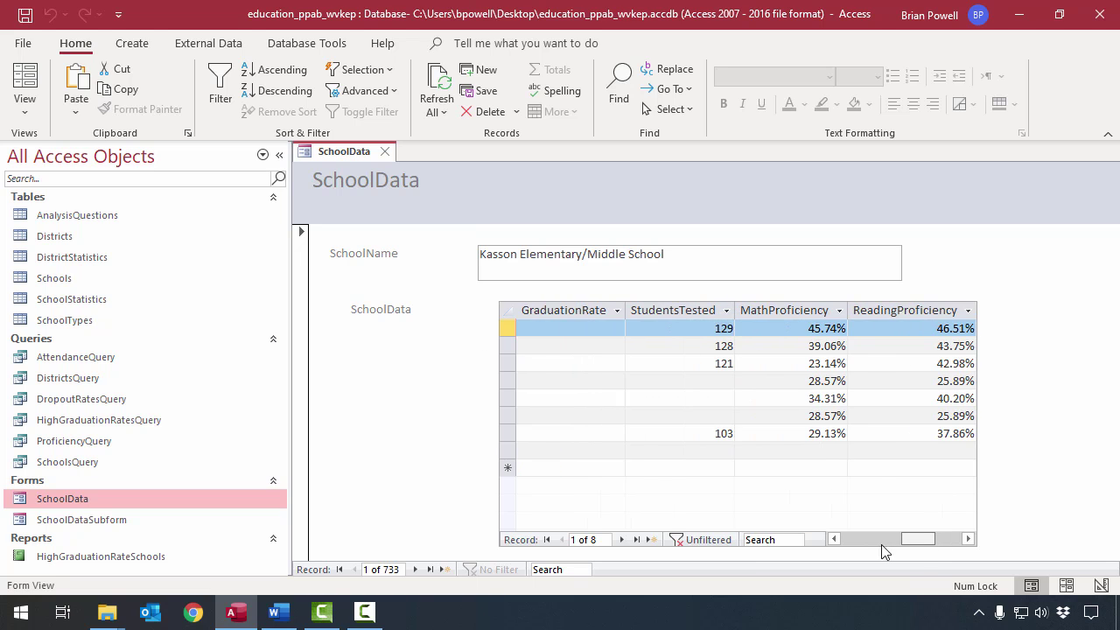
- Open SchoolDataSubform on its own to browse its records, and close it to return to the SchoolData form
double_click(142, 522)
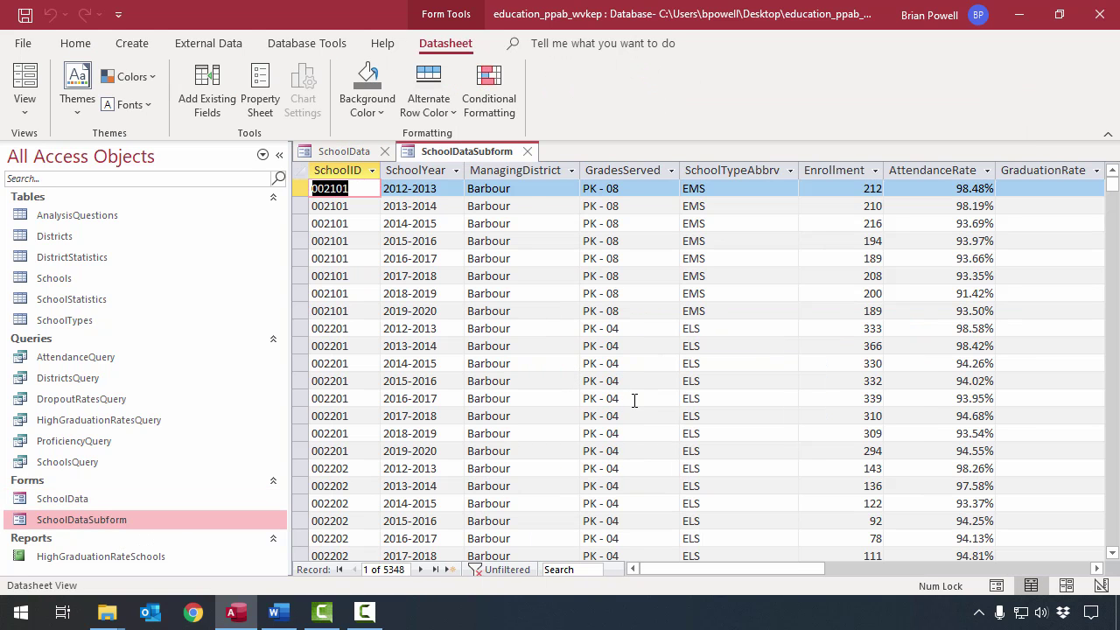
scroll(634, 401, down, 20)
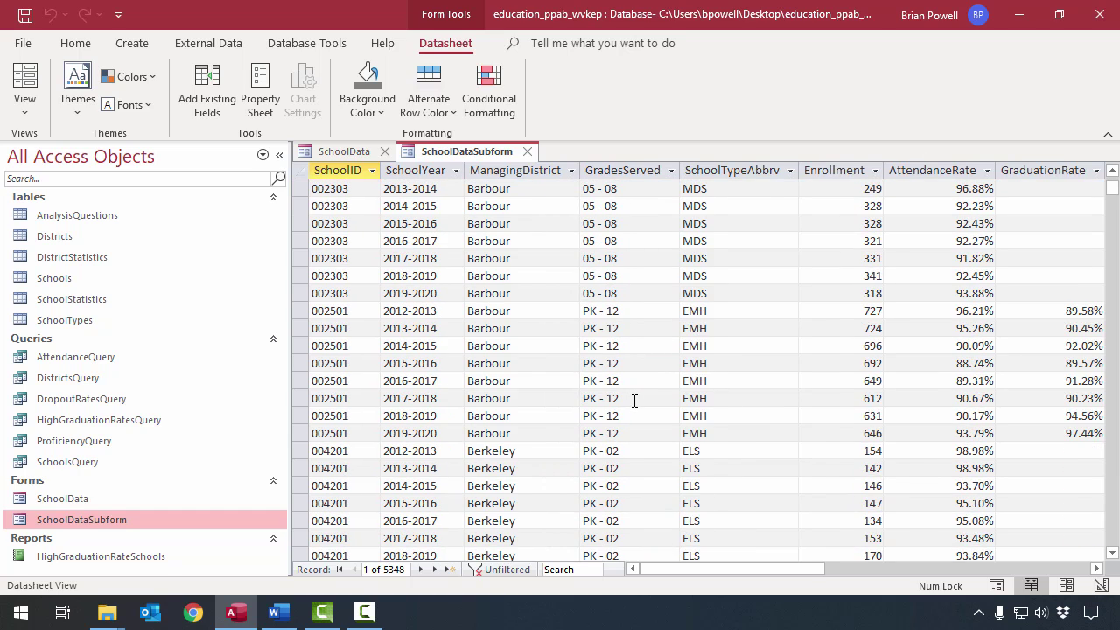
scroll(634, 401, up, 15)
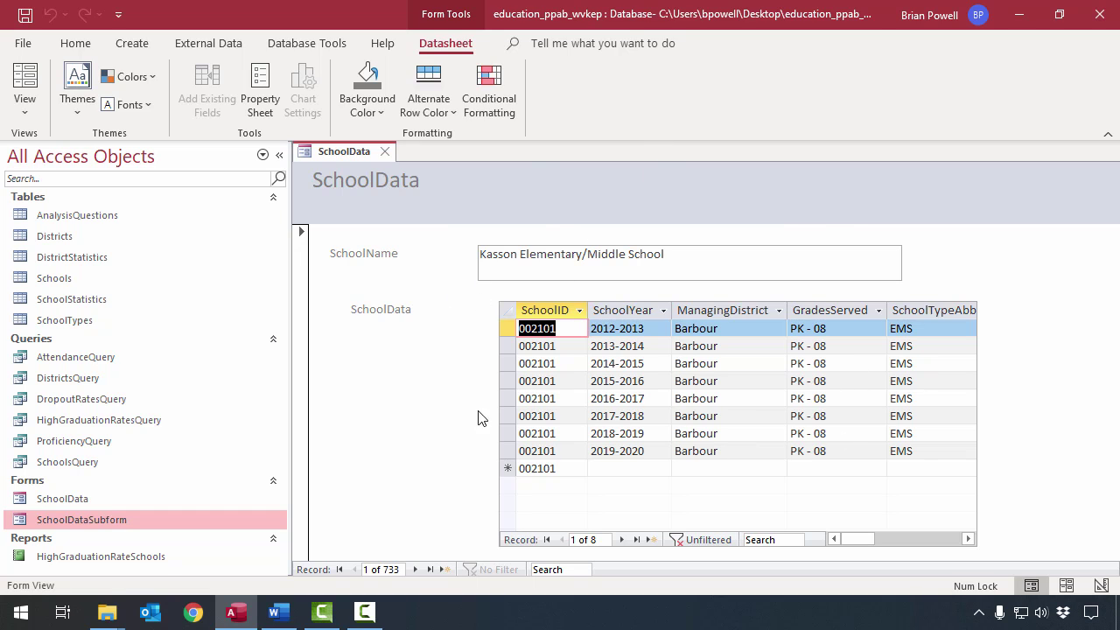
- Examine the SchoolData form in Design View, and switch it to Layout View
click(25, 105)
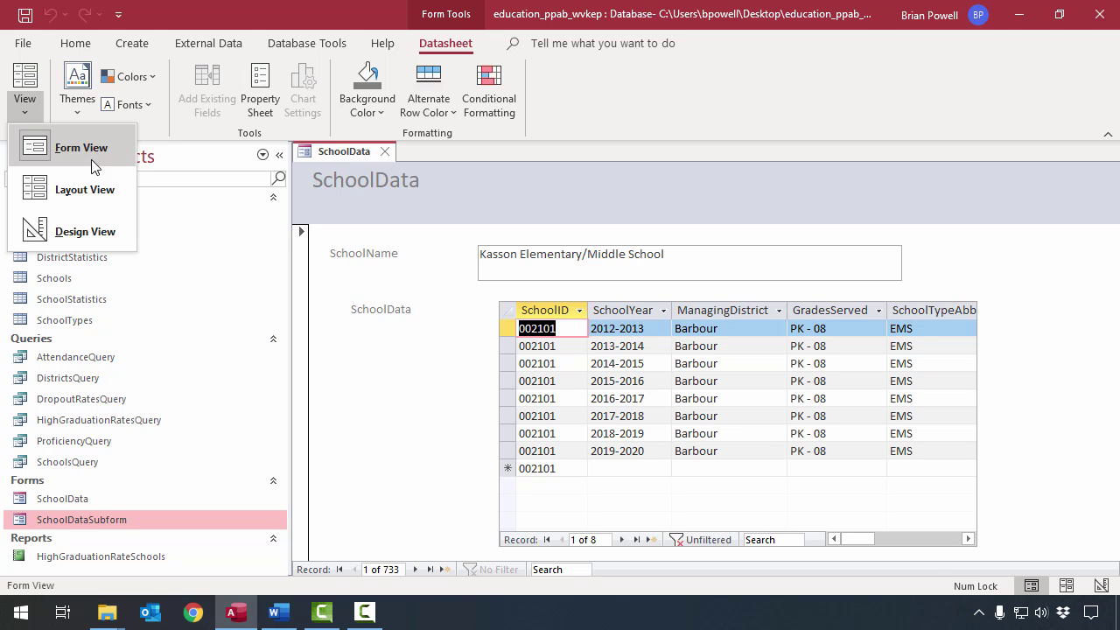
click(95, 232)
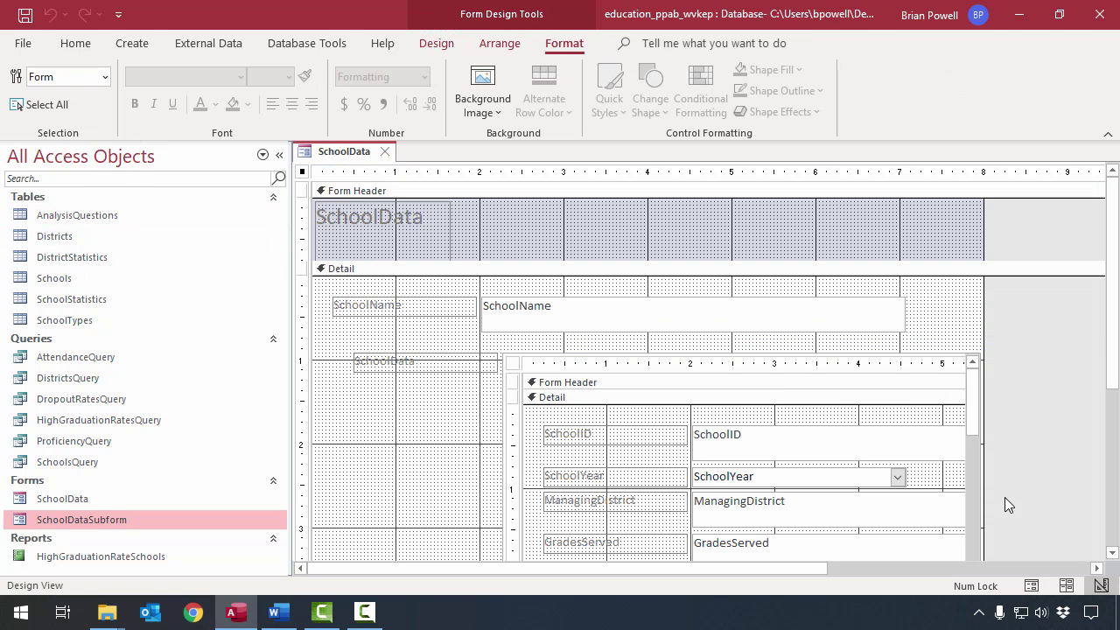
click(75, 43)
click(25, 98)
click(80, 196)
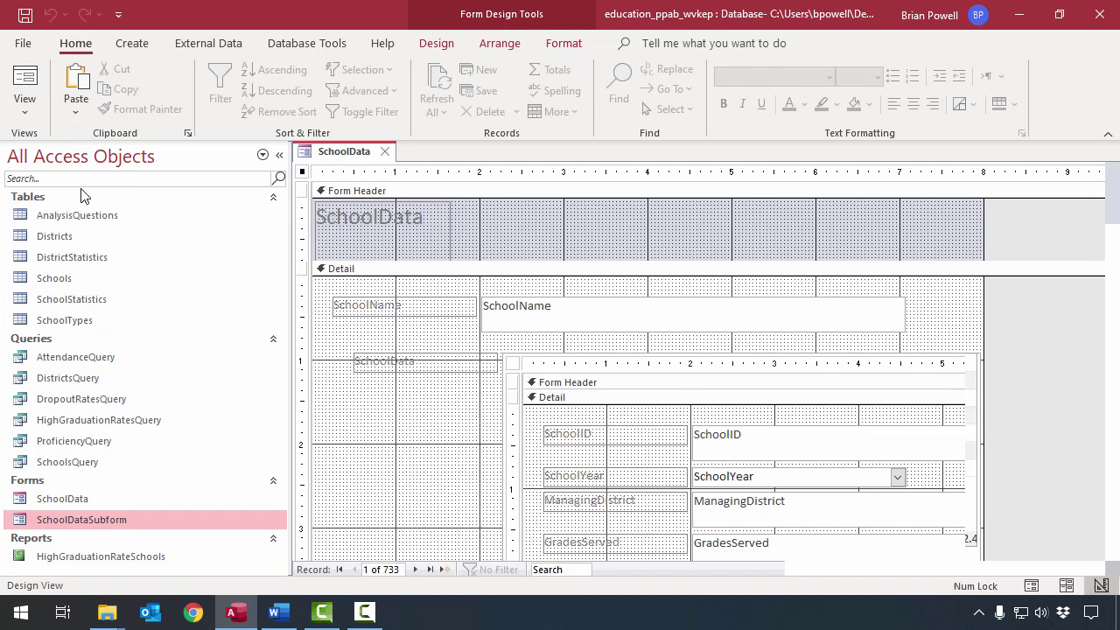
- Select the SchoolName label and the blank detail area in Layout View, and close SchoolData without saving design changes
click(375, 253)
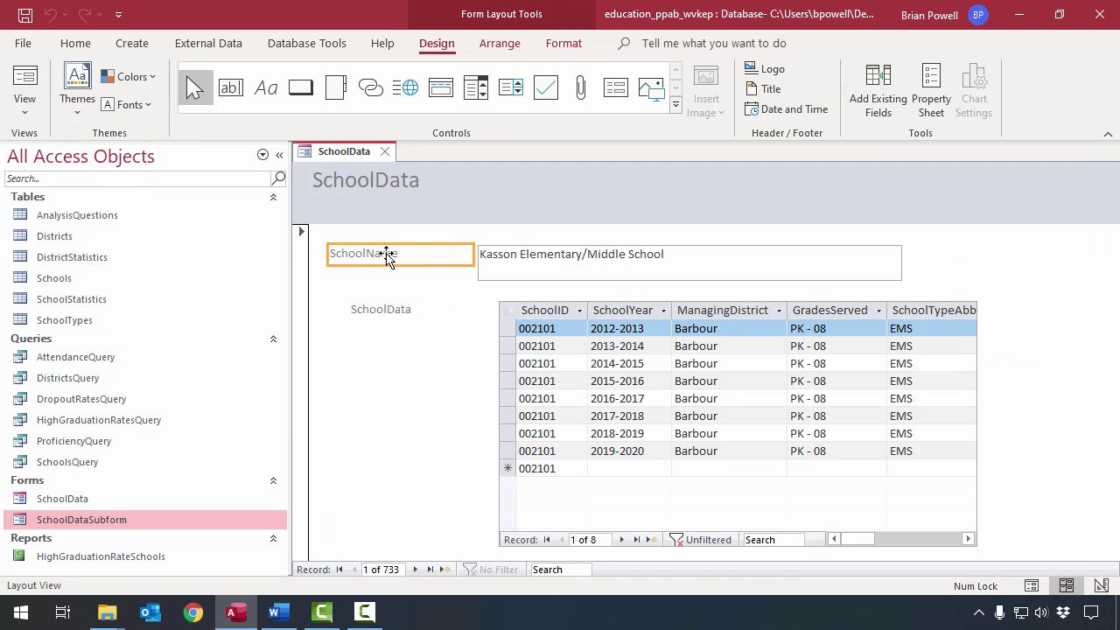
click(387, 254)
click(374, 359)
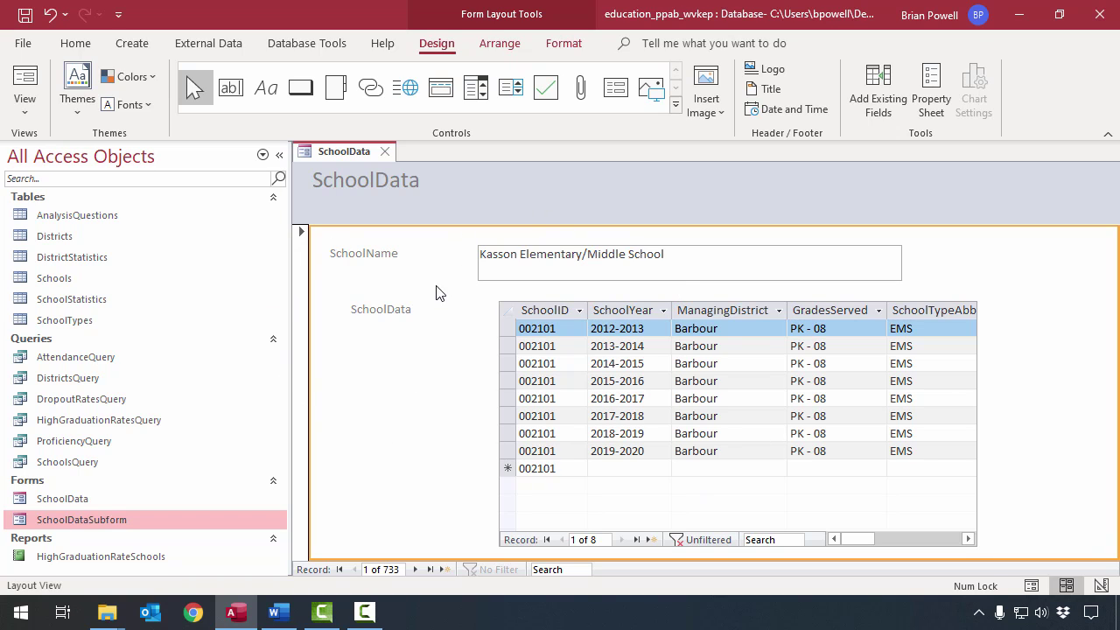
click(387, 150)
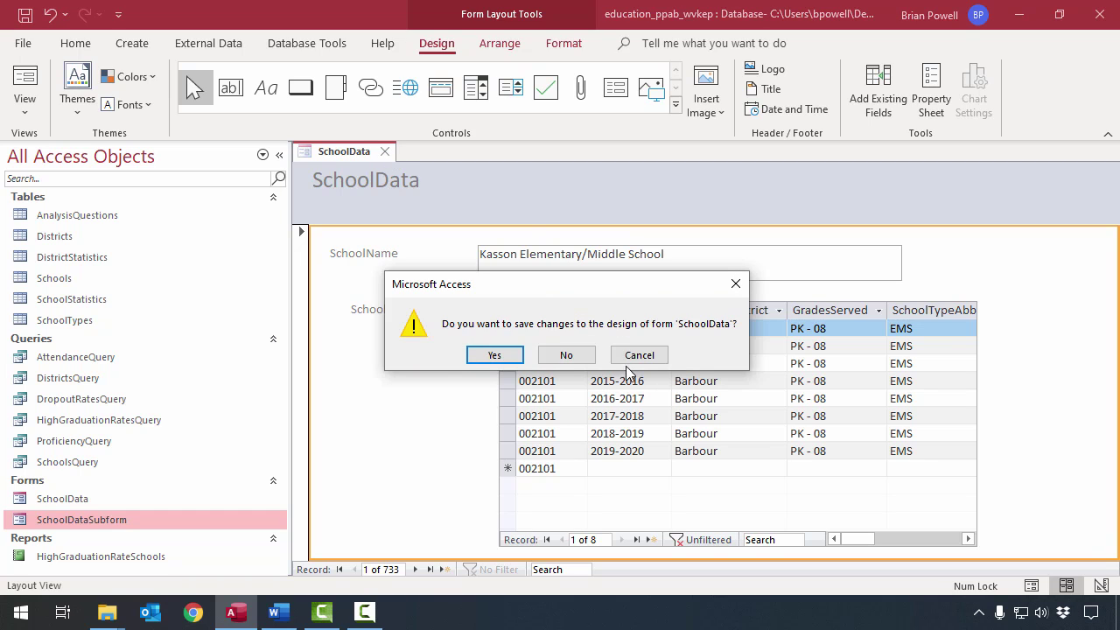
click(568, 355)
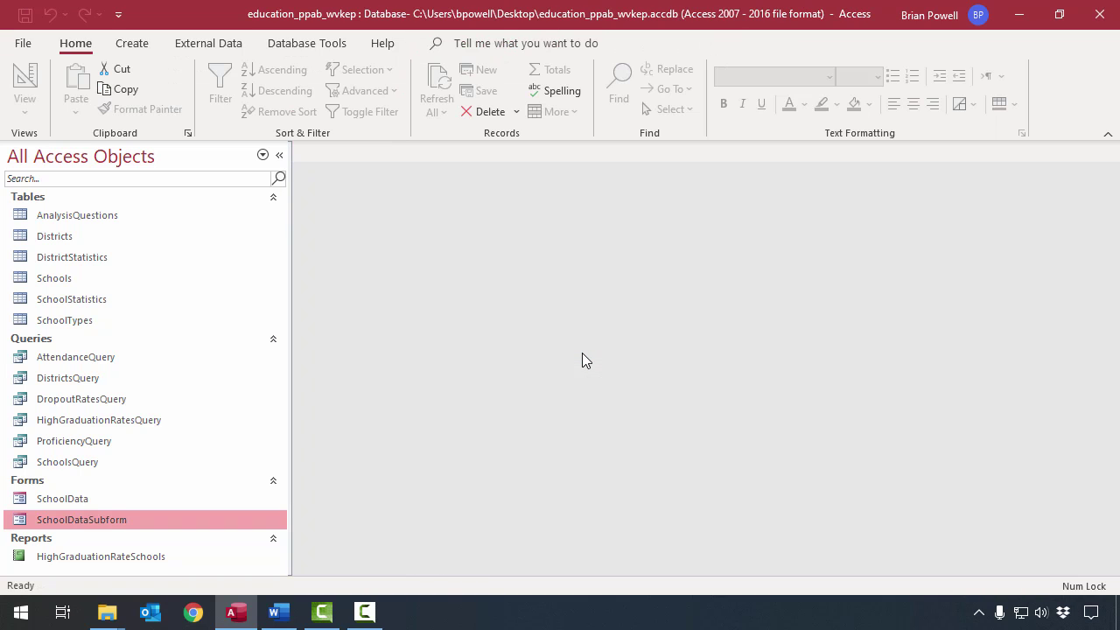
- Open the HighGraduationRateSchools report, browse its records grouped by grades served, and return to its beginning
key(Down)
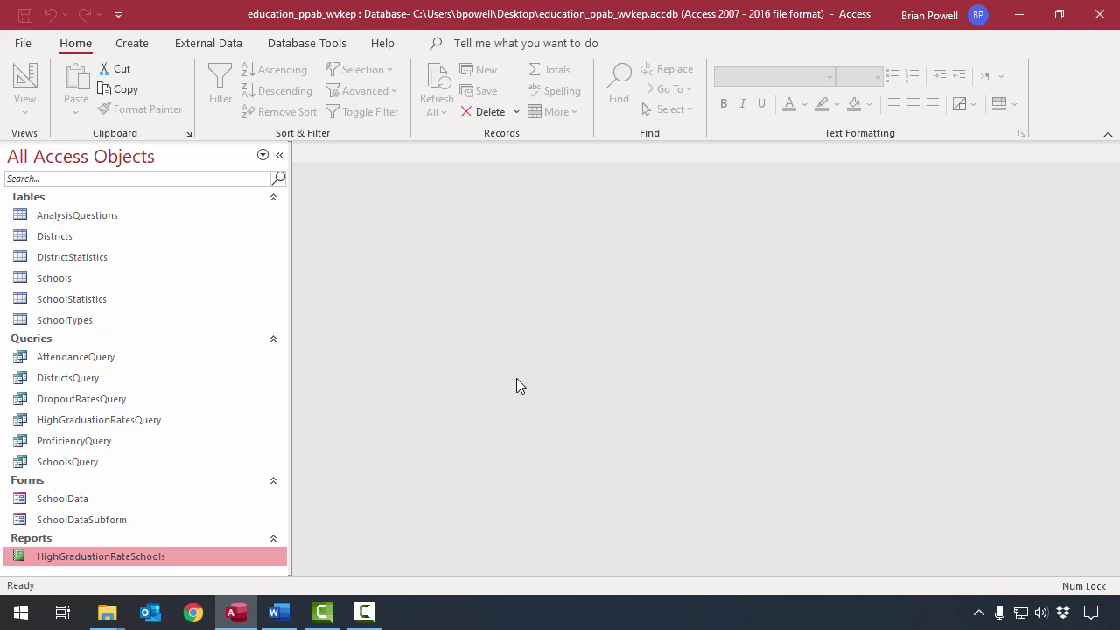
double_click(188, 556)
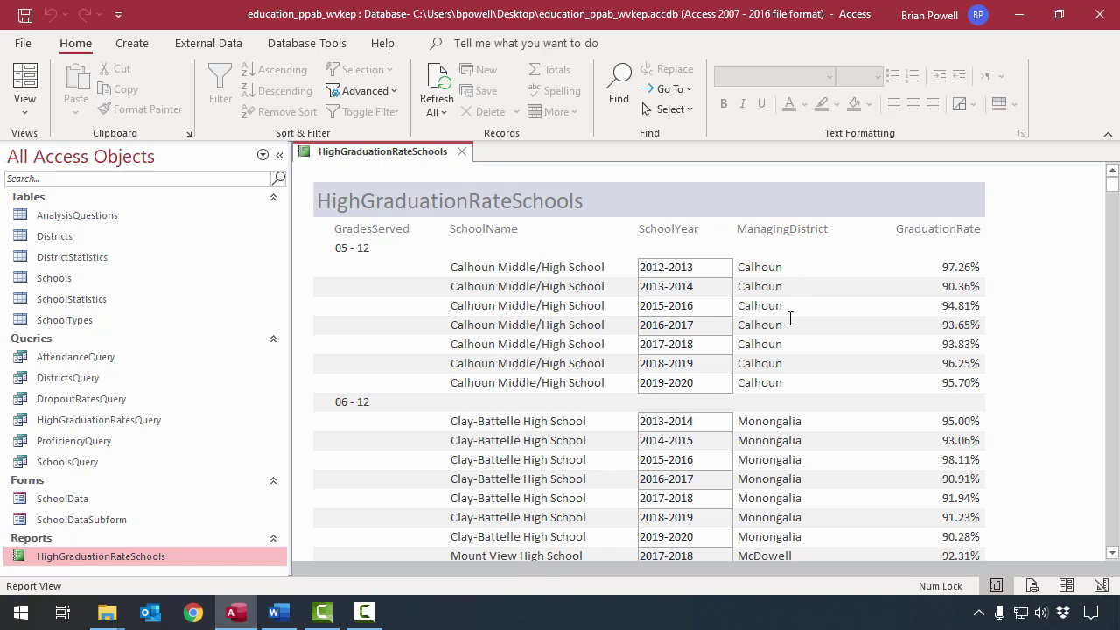
scroll(934, 289, down, 4)
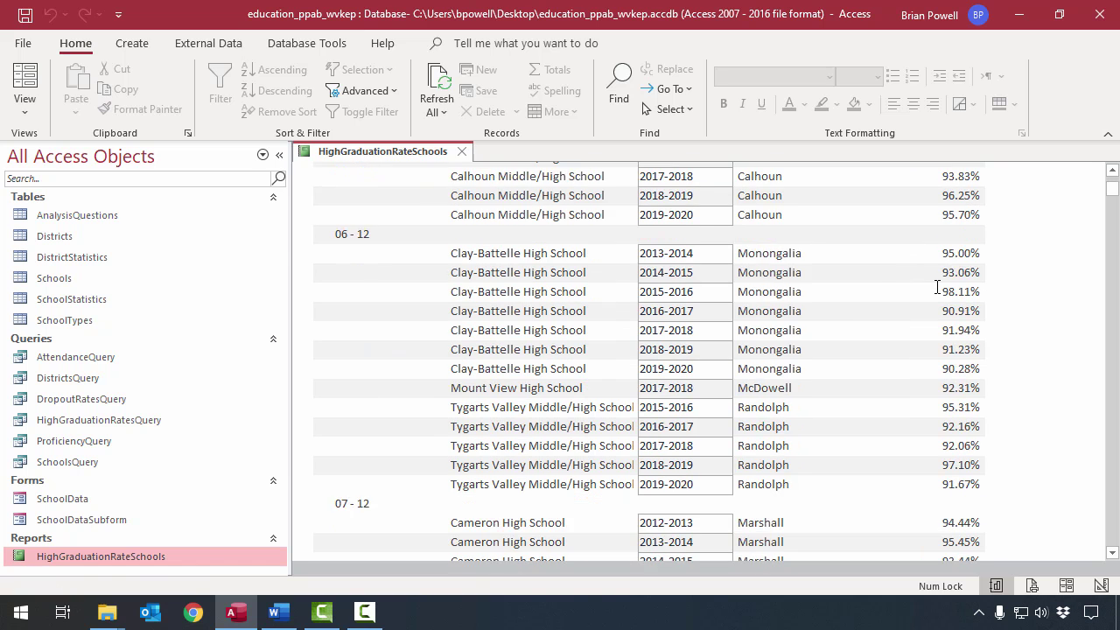
scroll(936, 287, down, 12)
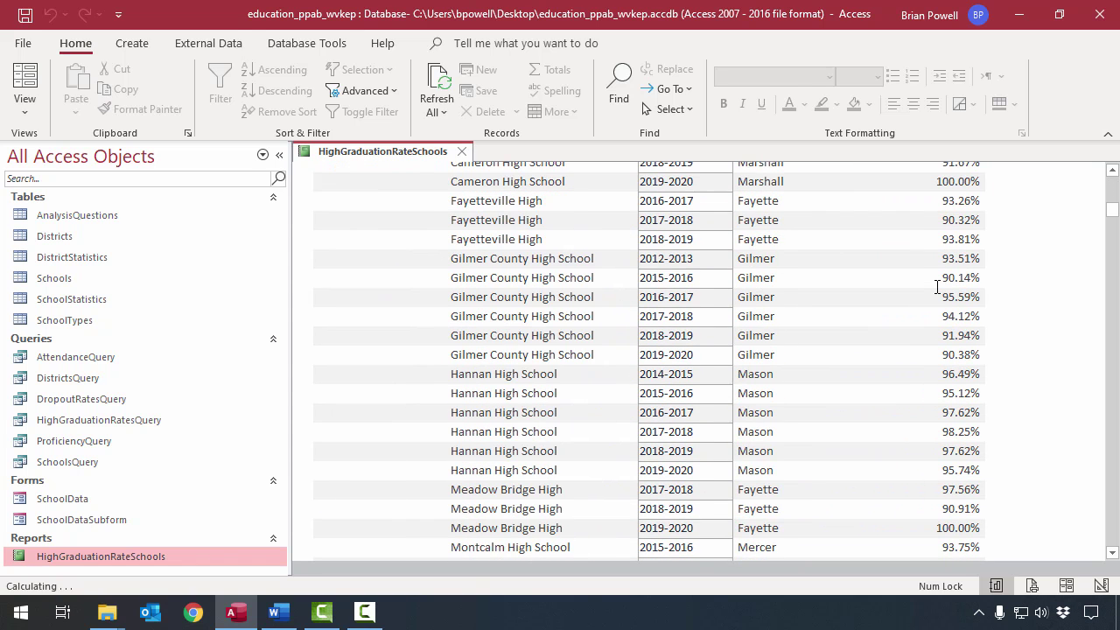
scroll(936, 287, down, 4)
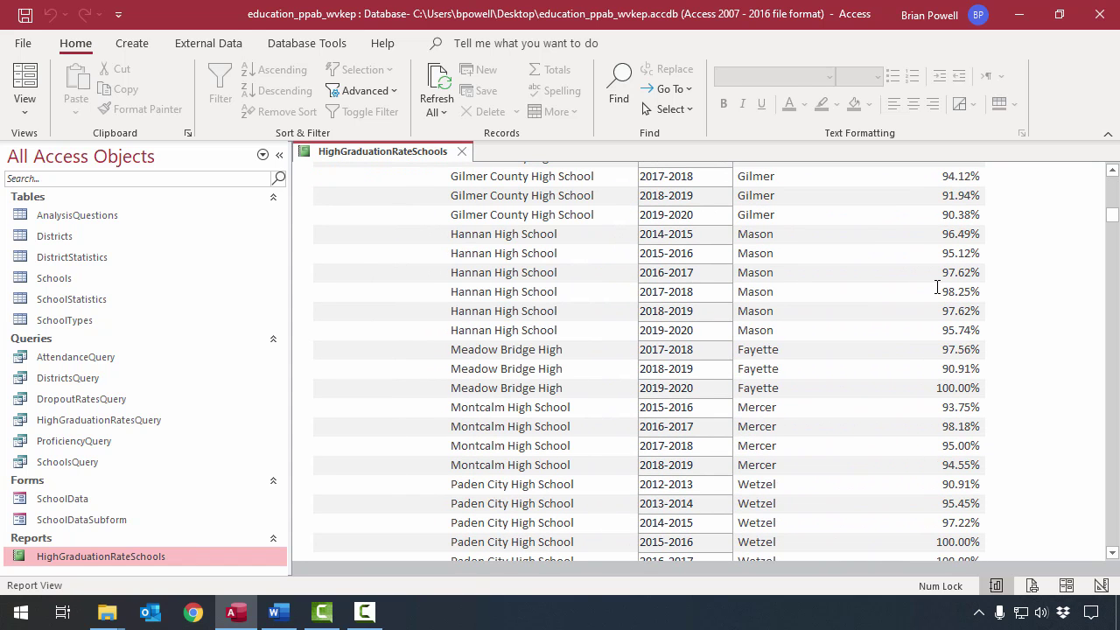
scroll(848, 379, up, 5)
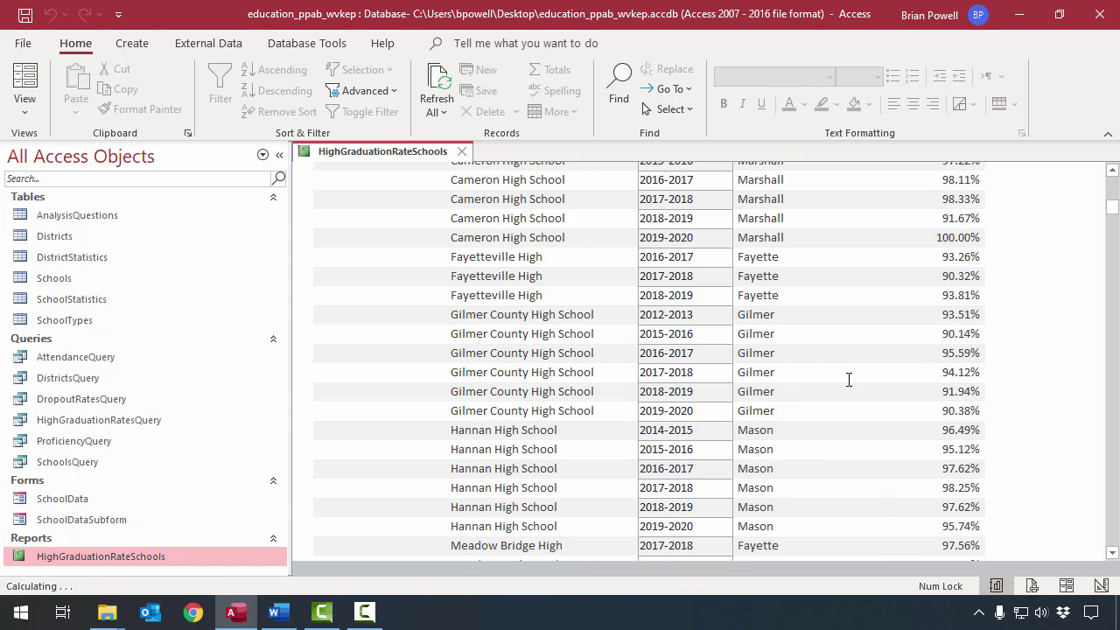
scroll(848, 379, up, 14)
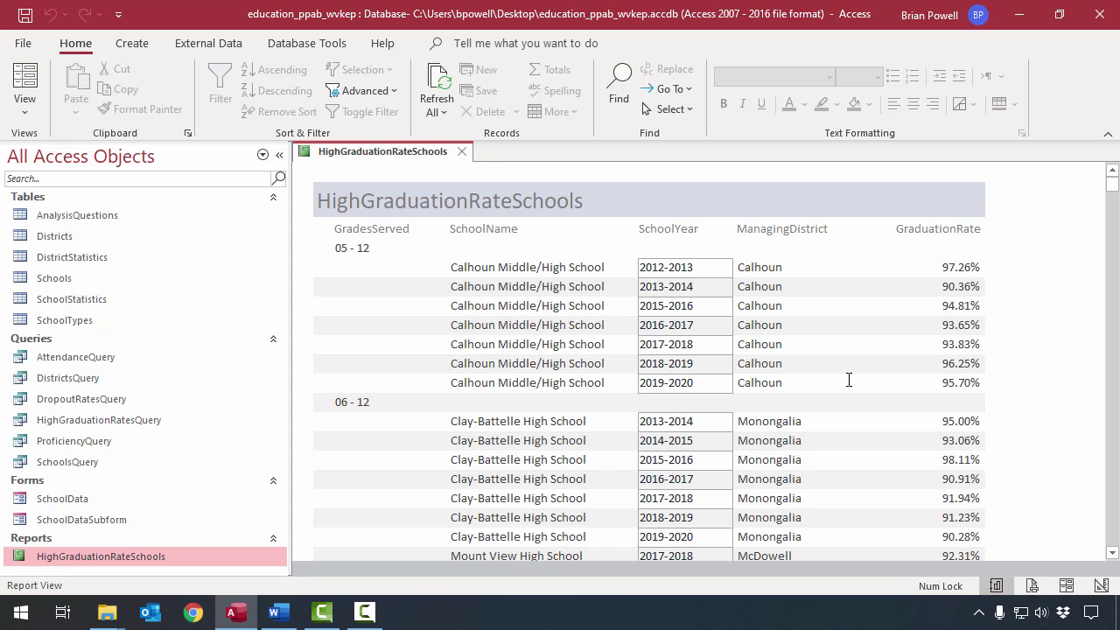
- Show the HighGraduationRateSchools report in Print Preview, inspect its first page down to the footer, and close the preview
click(25, 103)
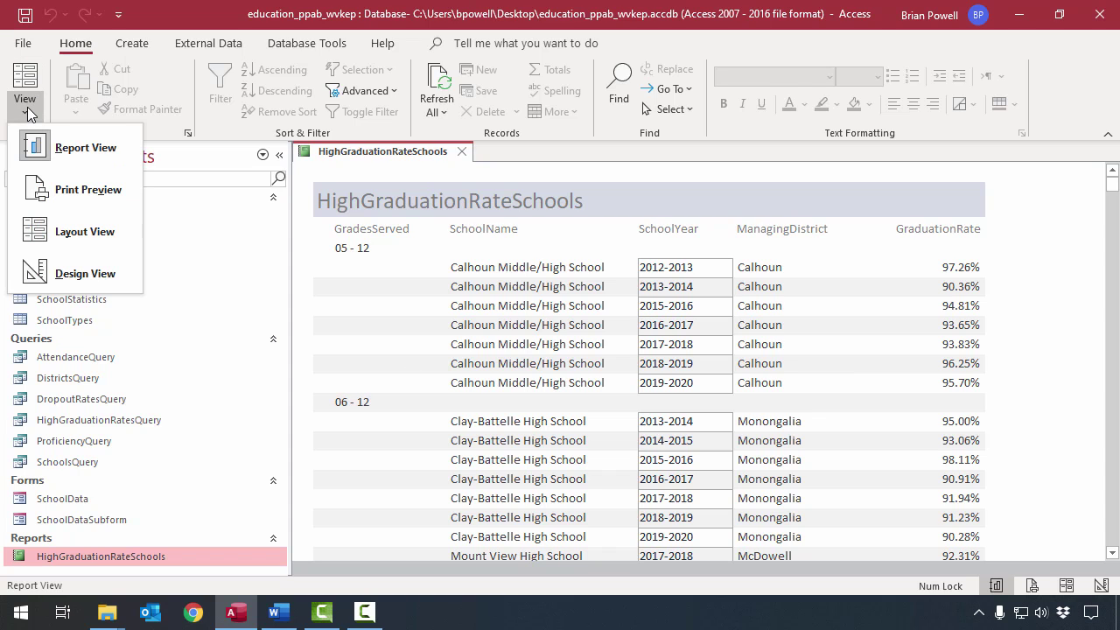
click(98, 194)
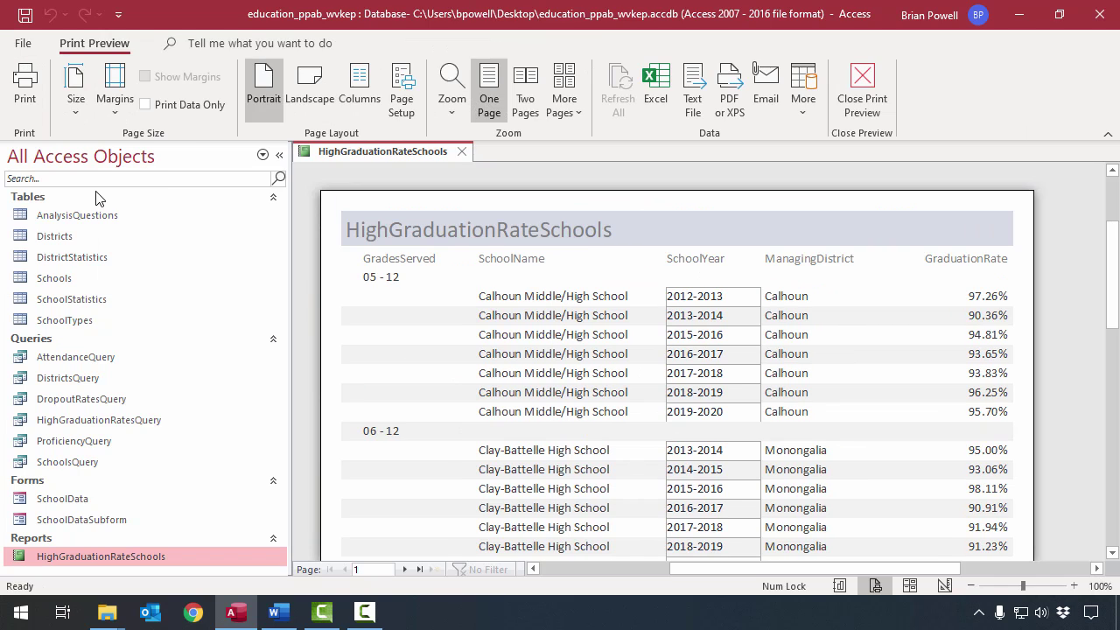
scroll(764, 382, down, 5)
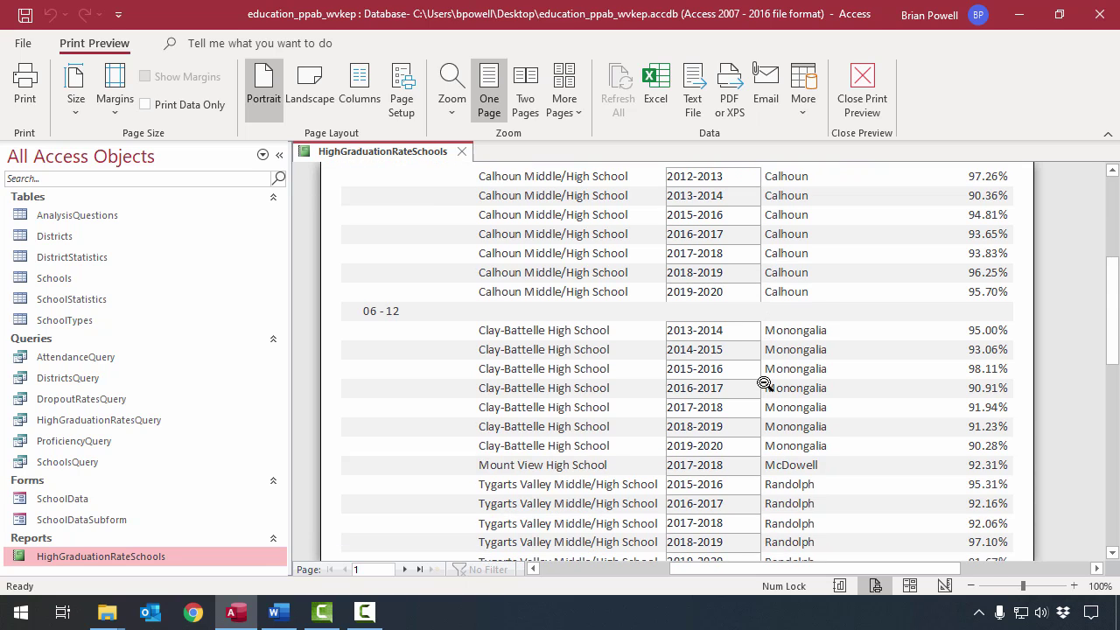
scroll(764, 383, down, 7)
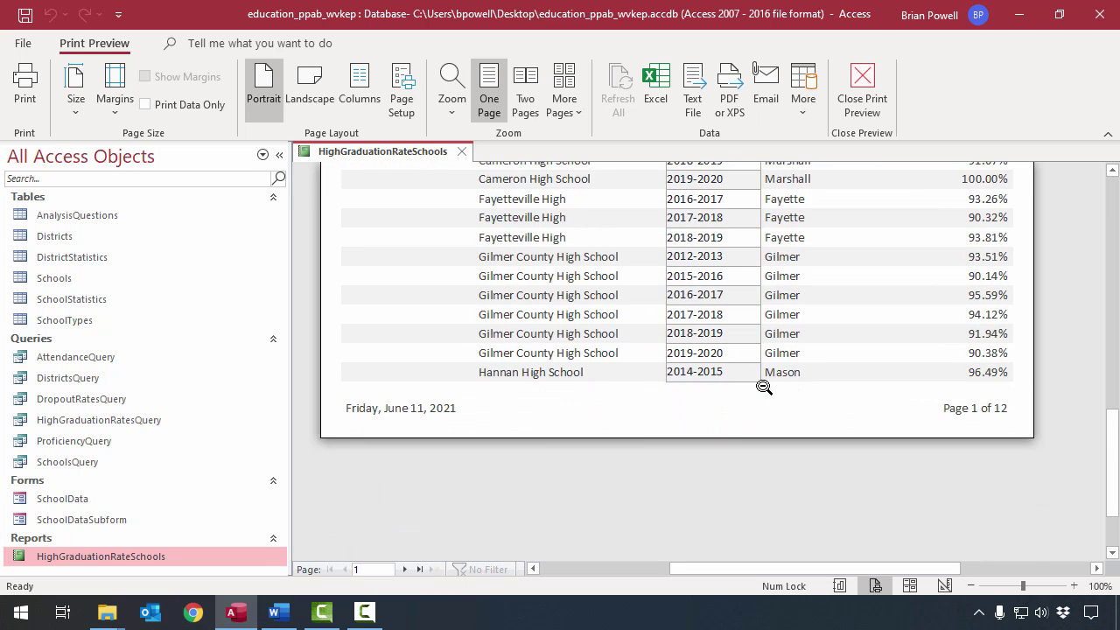
scroll(770, 393, up, 7)
scroll(788, 435, up, 6)
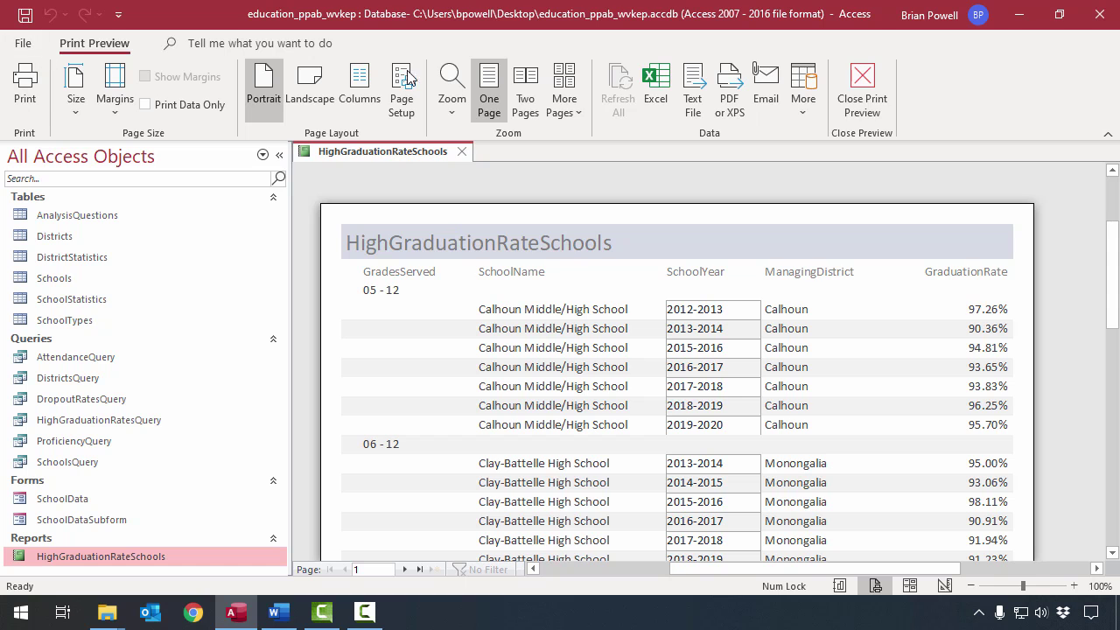
click(863, 90)
- Examine the HighGraduationRateSchools report in Design View and Layout View, selecting its title, and close the report
click(24, 101)
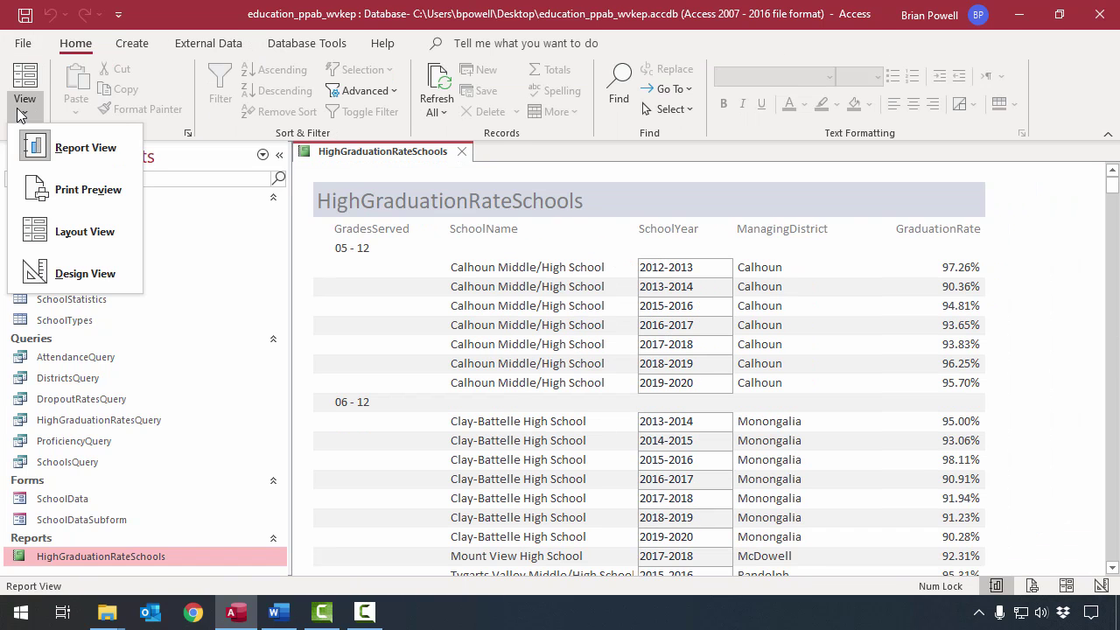
click(42, 272)
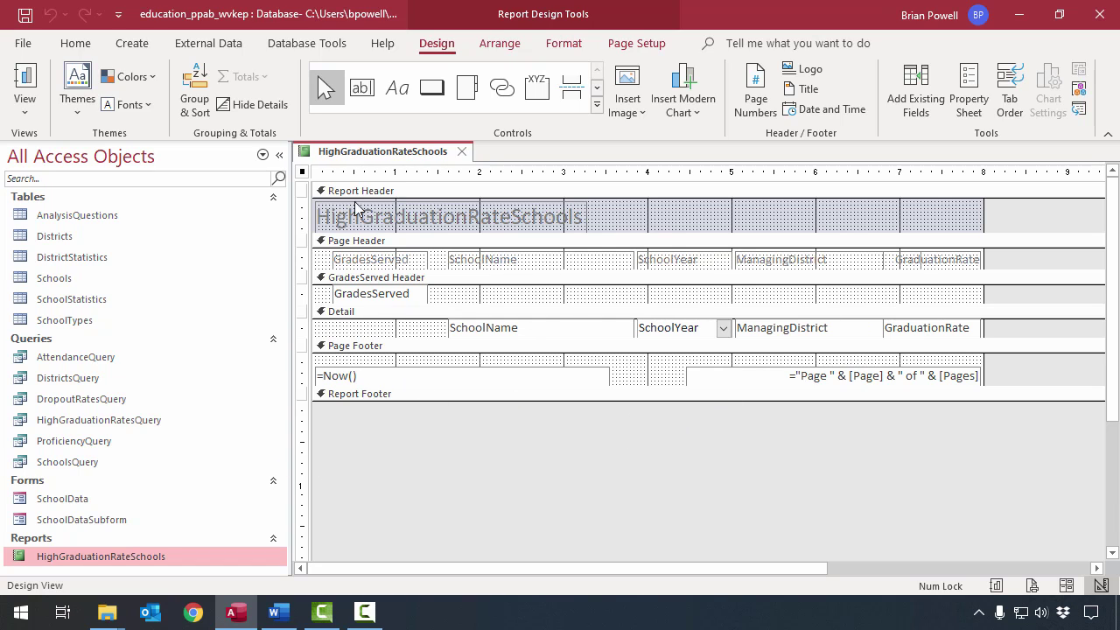
click(24, 98)
click(42, 231)
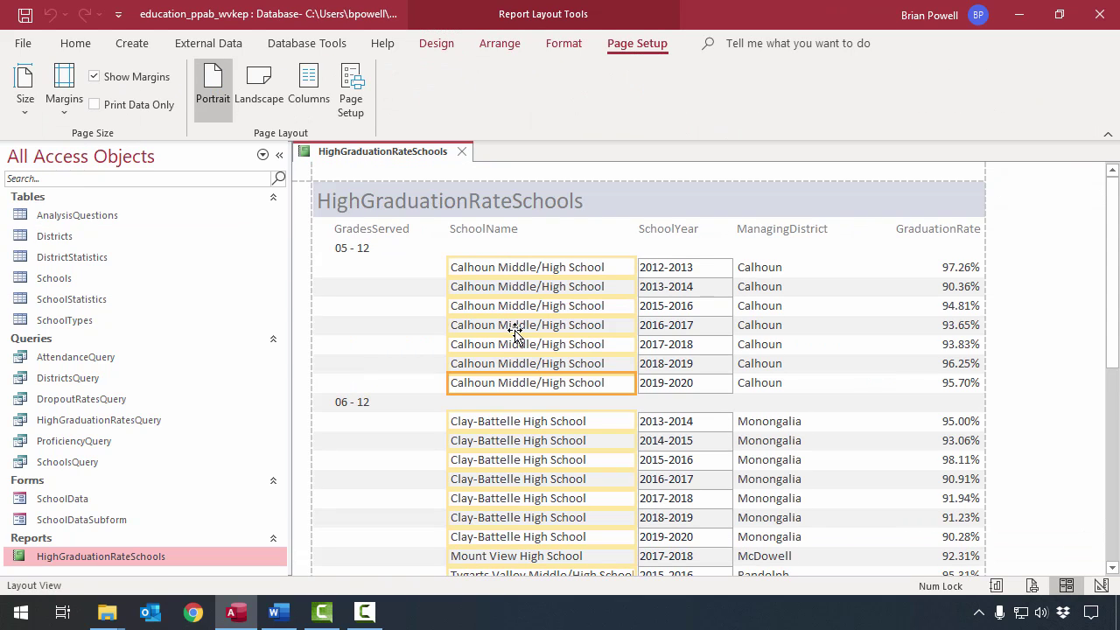
click(450, 200)
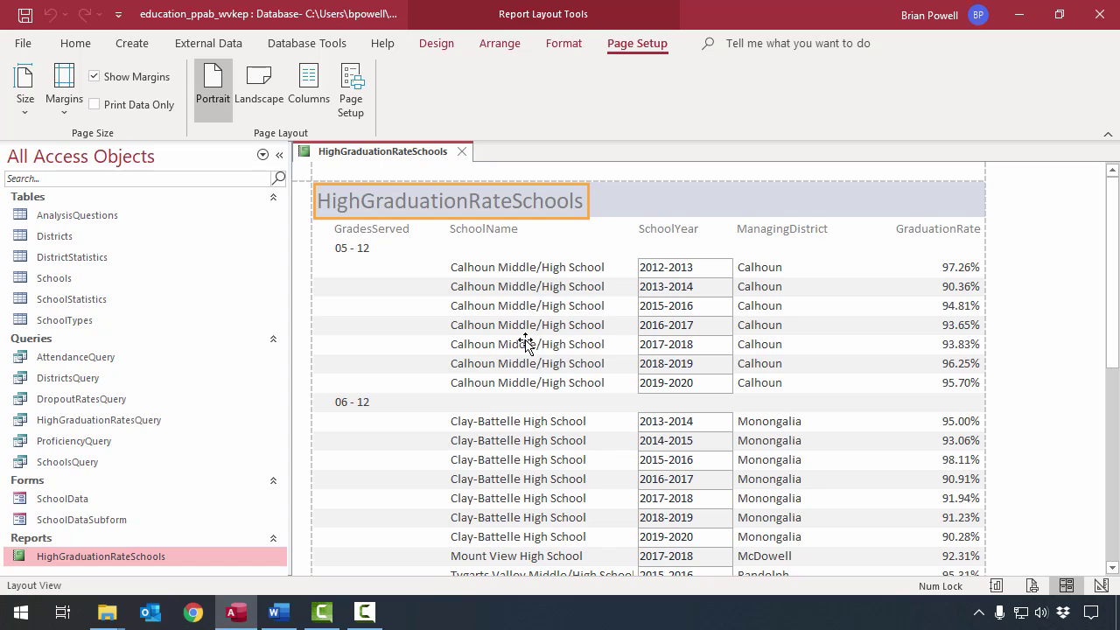
click(463, 151)
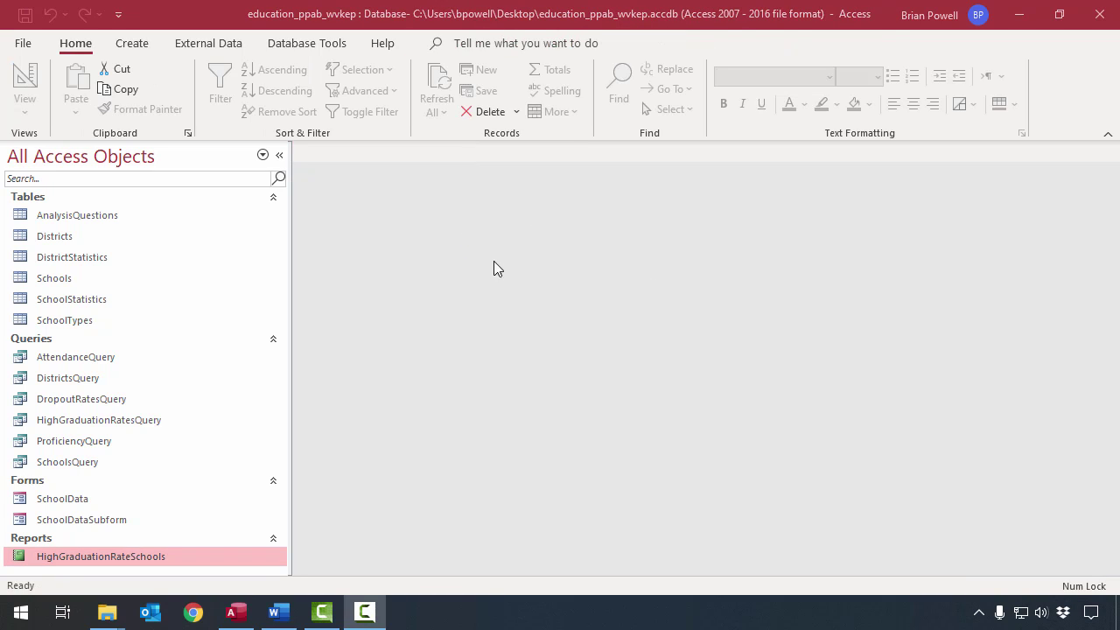
- Compact and repair the education database
click(496, 266)
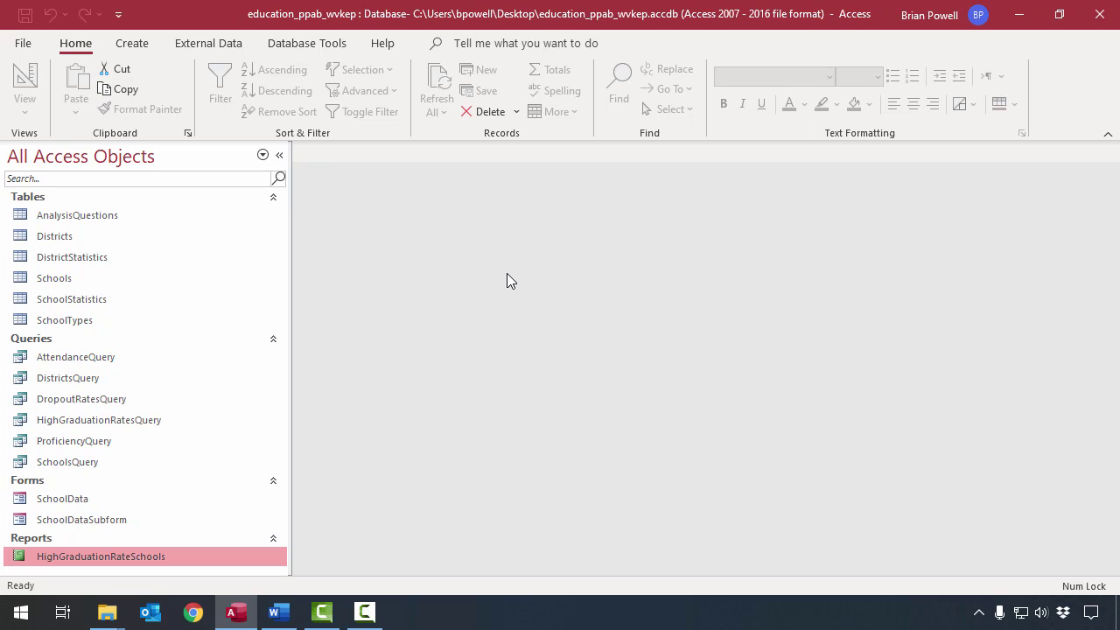
click(340, 47)
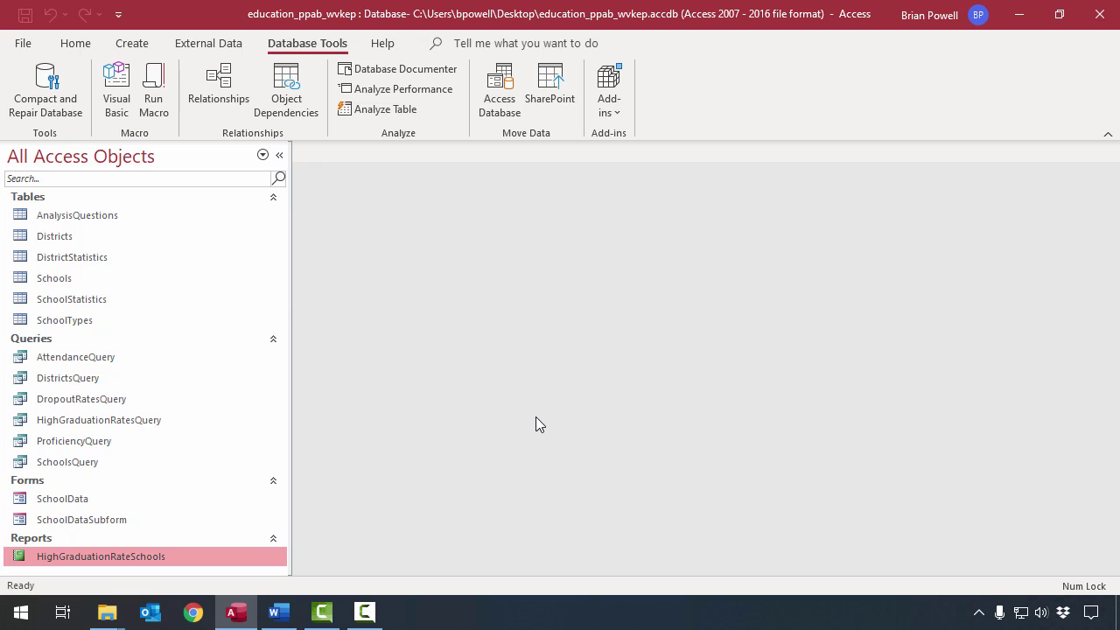
click(42, 87)
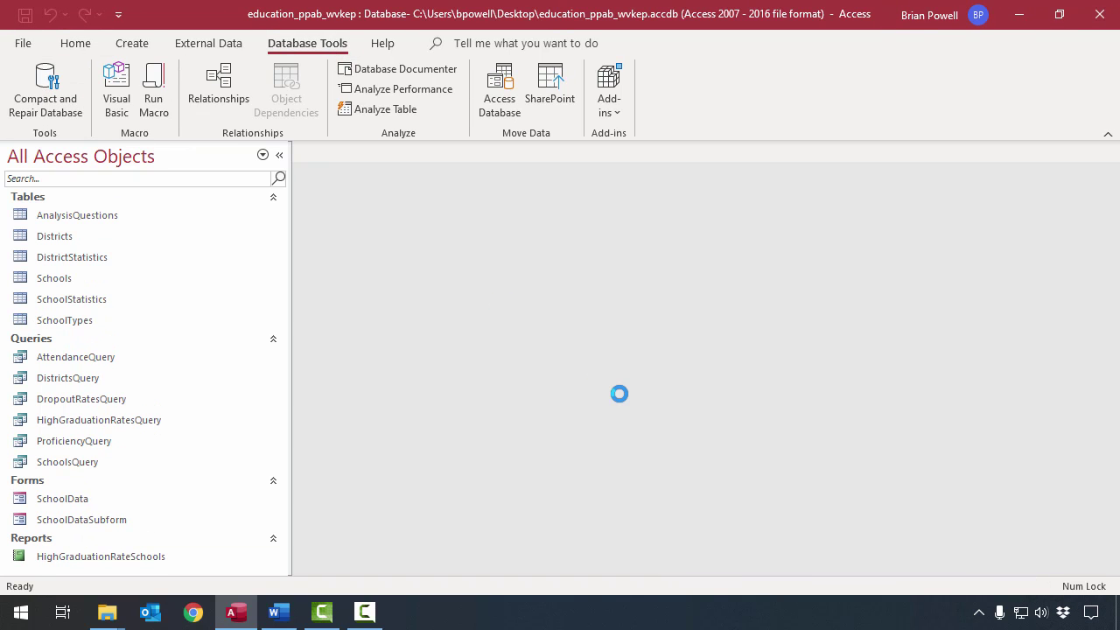